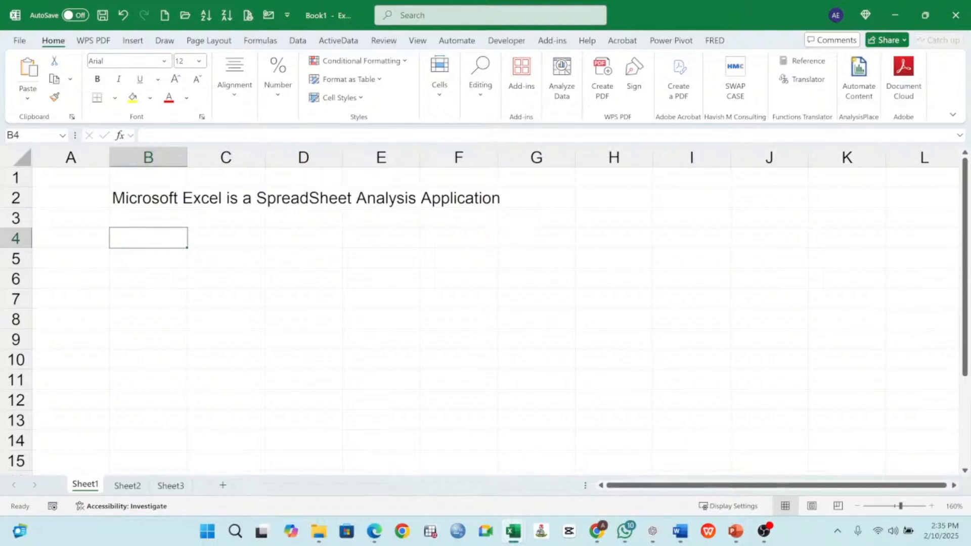
Step: Enter the heading "The Microsoft Excel Work Environment" in cell B4
{"action": "type", "text": "The WO"}
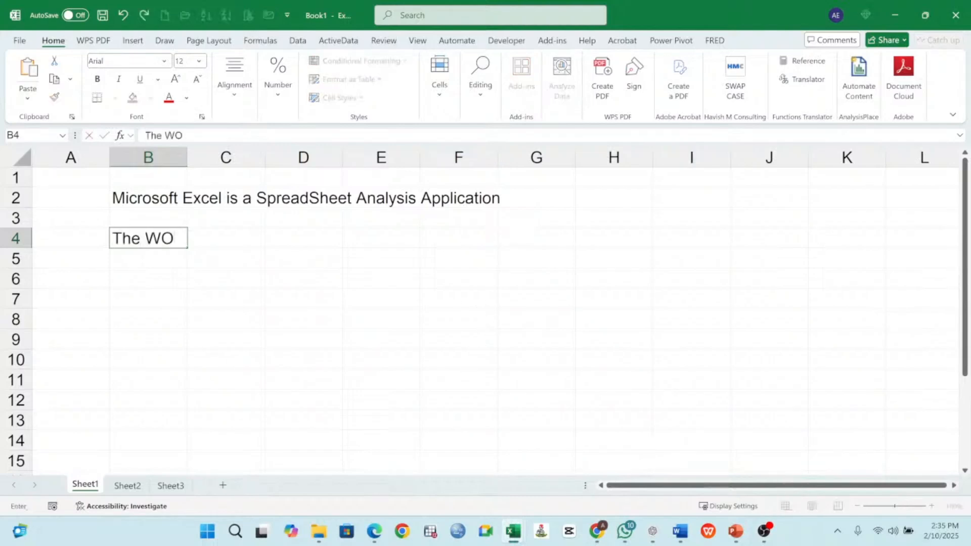
{"action": "key", "text": "BackSpace"}
{"action": "key", "text": "BackSpace"}
{"action": "type", "text": "Excel"}
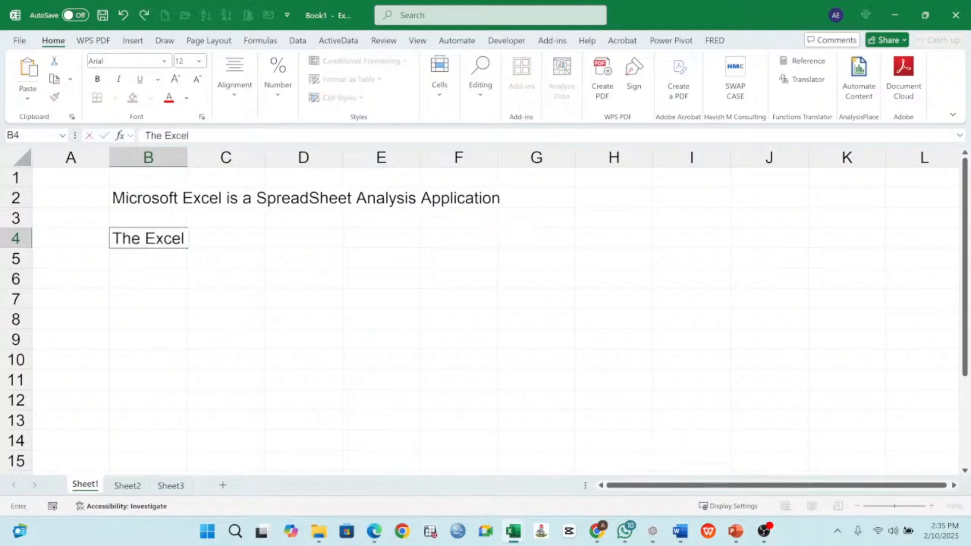
{"action": "key", "text": "BackSpace"}
{"action": "key", "text": "BackSpace"}
{"action": "key", "text": "BackSpace"}
{"action": "key", "text": "BackSpace"}
{"action": "key", "text": "BackSpace"}
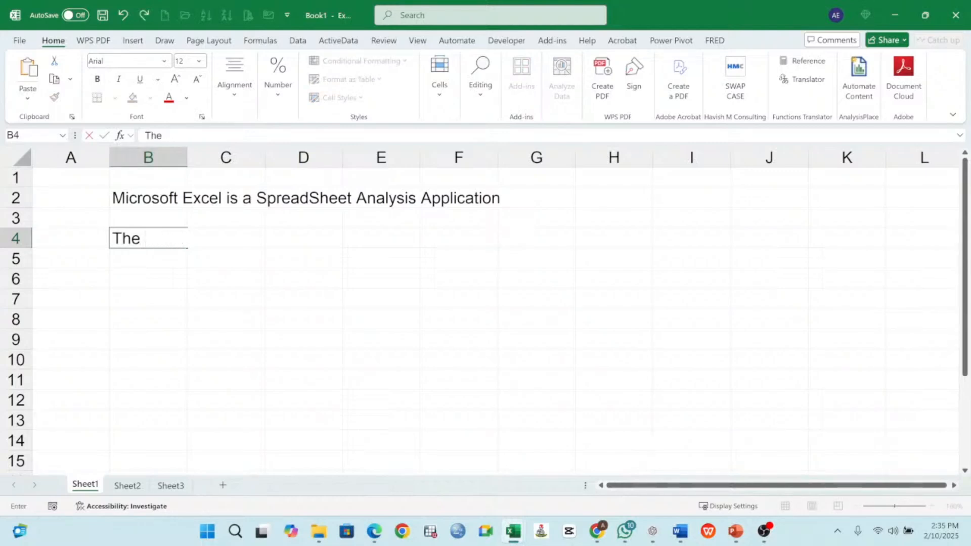
{"action": "type", "text": "Microsoft Ex"}
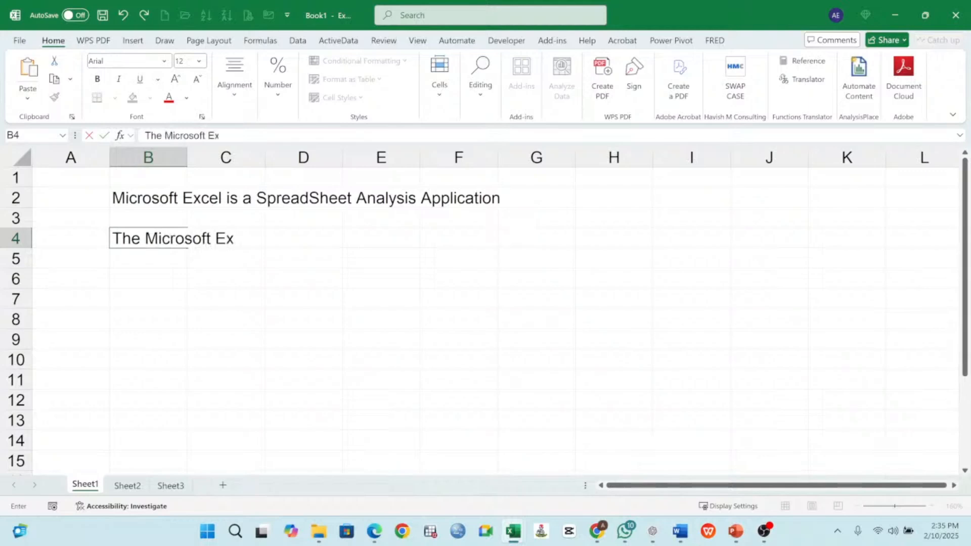
{"action": "type", "text": "cel Work"}
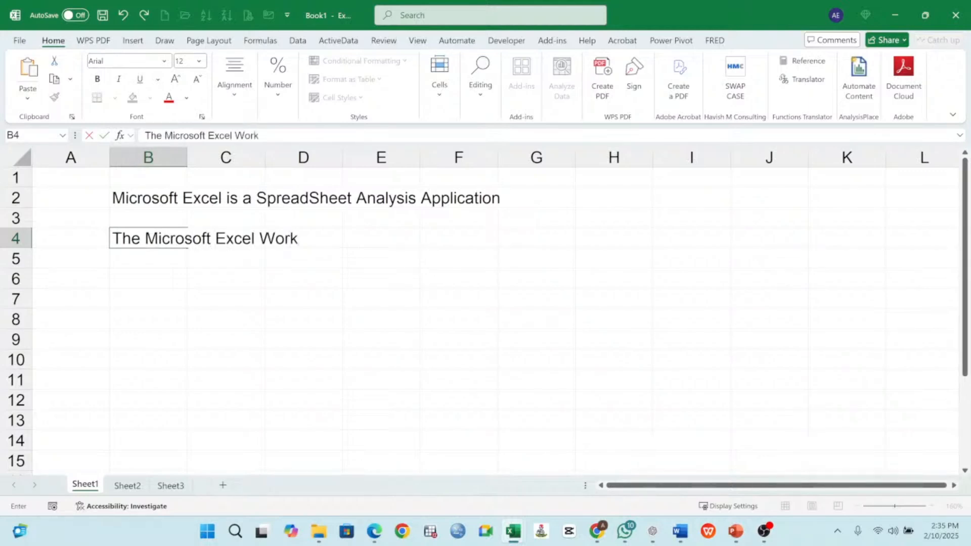
{"action": "type", "text": " Environ"}
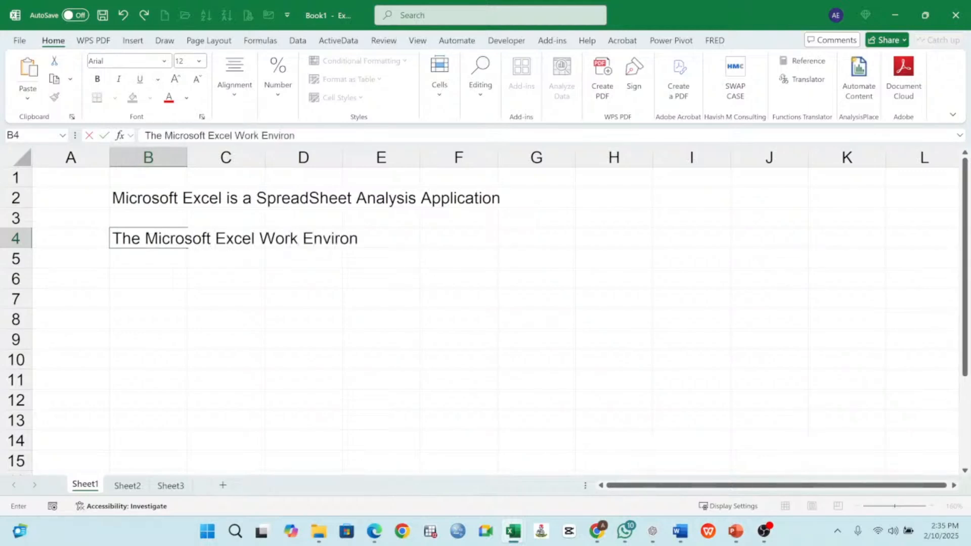
{"action": "type", "text": "ment"}
{"action": "key", "text": "Return"}
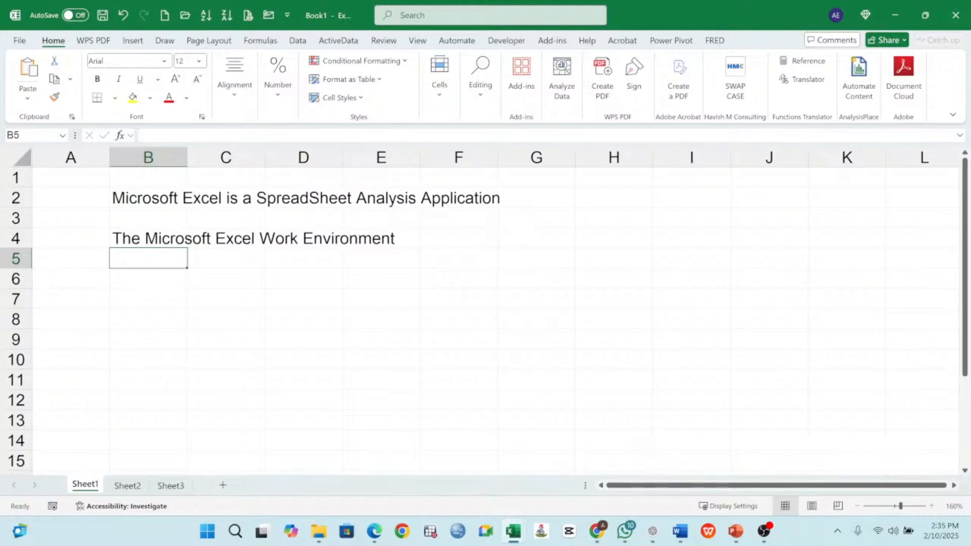
{"action": "key", "text": "alt+Tab"}
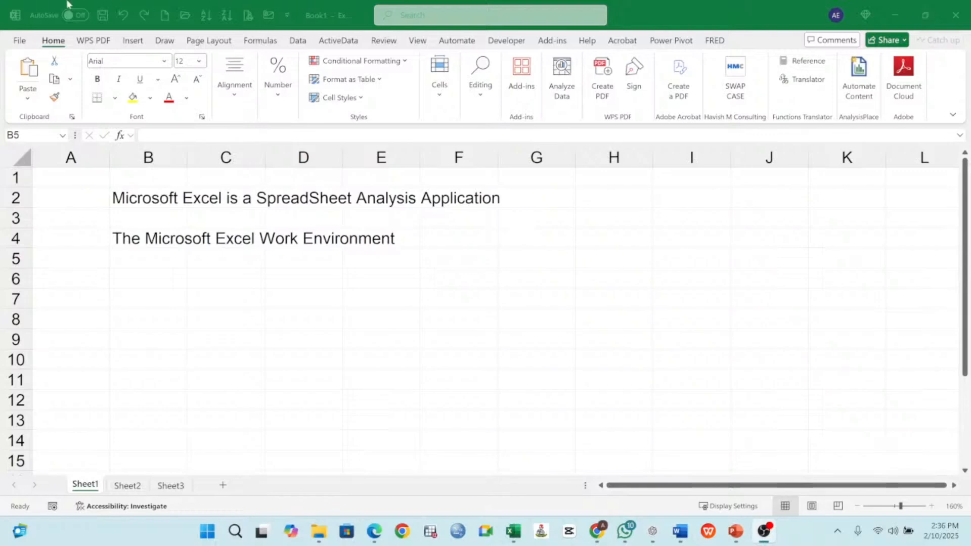
{"action": "left_click", "coordinate": [532, 273]}
{"action": "left_click", "coordinate": [513, 242]}
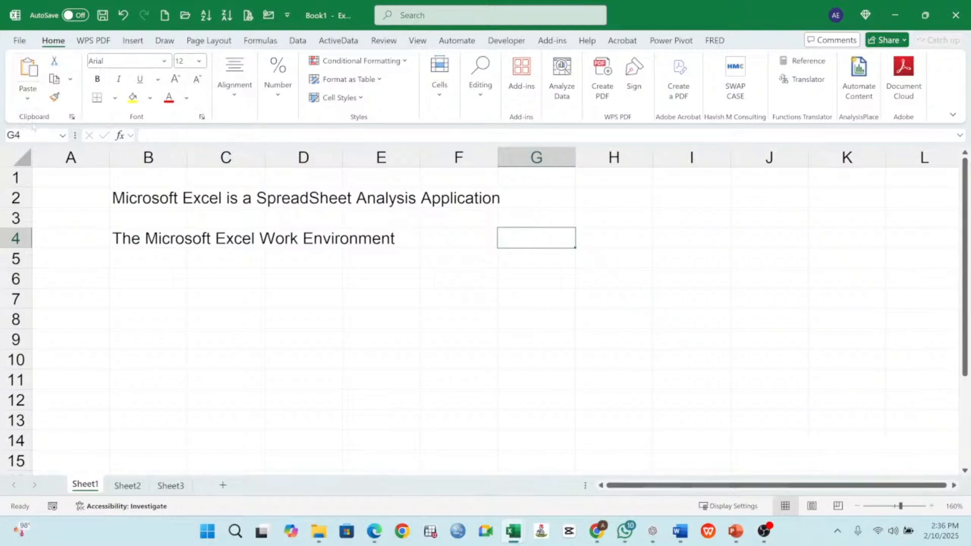
{"action": "left_click", "coordinate": [212, 136]}
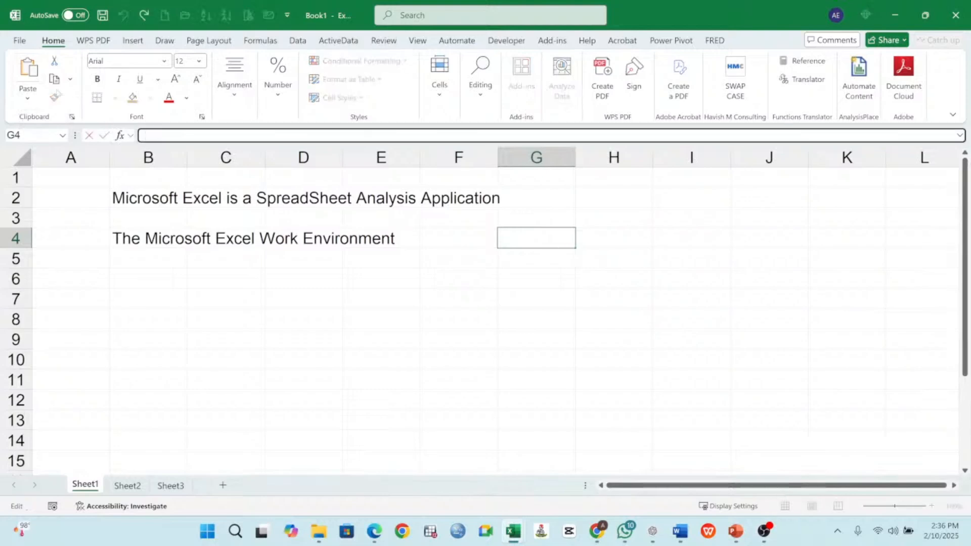
Step: Enter "Ribbon" in cell B6 and its description "Control Center" in cell C6
{"action": "left_click", "coordinate": [125, 276]}
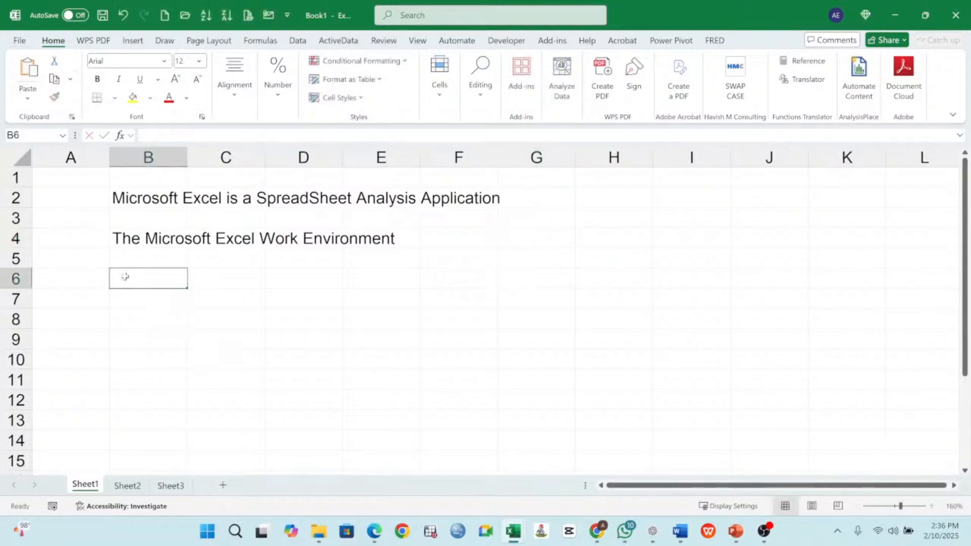
{"action": "type", "text": "T"}
{"action": "key", "text": "BackSpace"}
{"action": "type", "text": "Ribbon"}
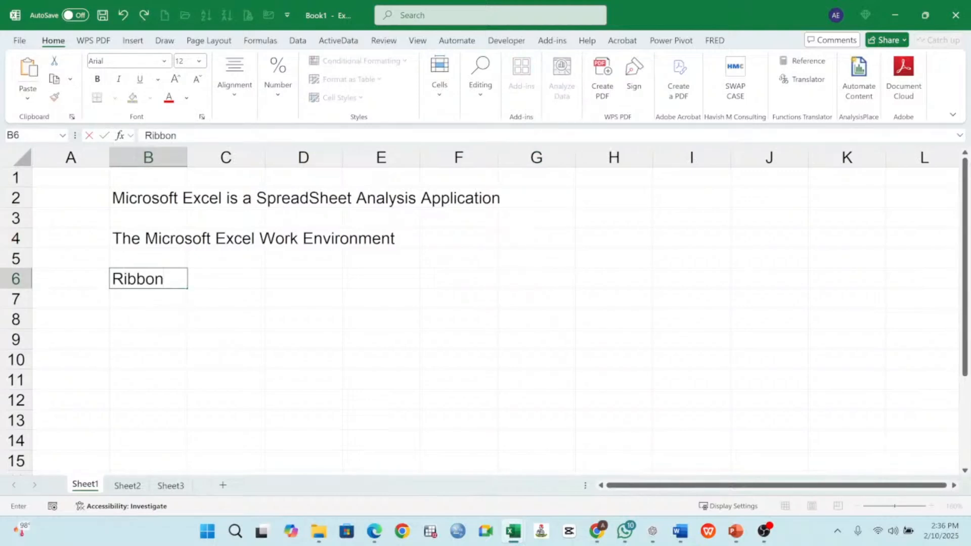
{"action": "left_click", "coordinate": [244, 282]}
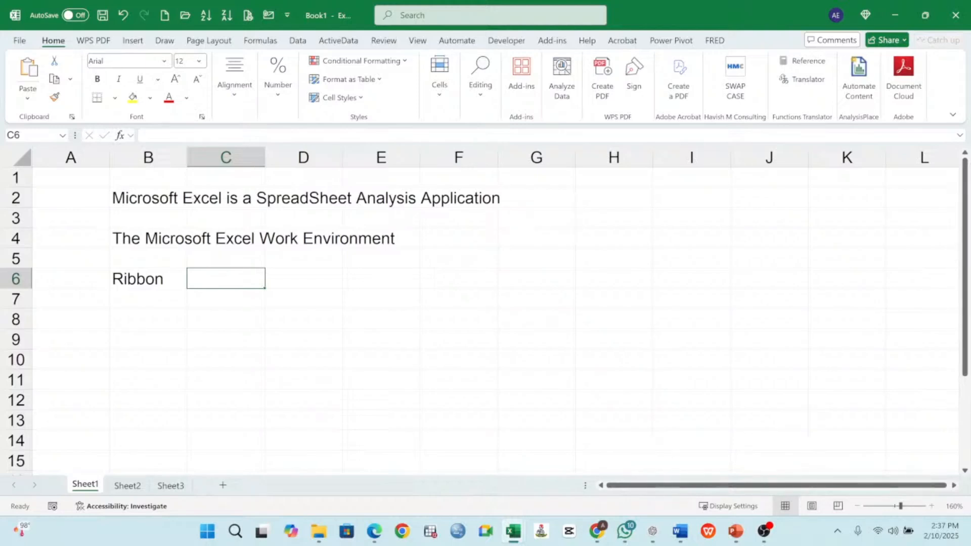
{"action": "type", "text": "Co"}
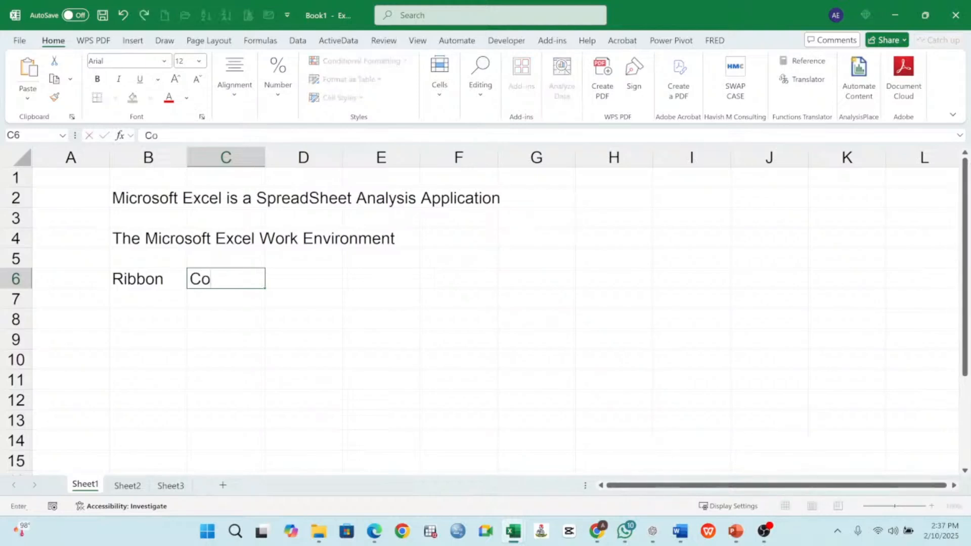
{"action": "type", "text": "ntrol Center"}
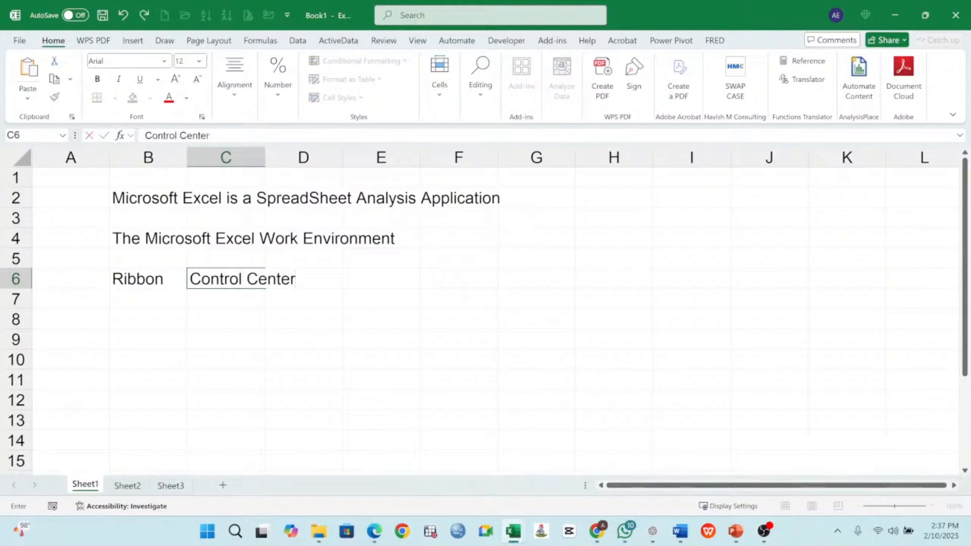
{"action": "key", "text": "Return"}
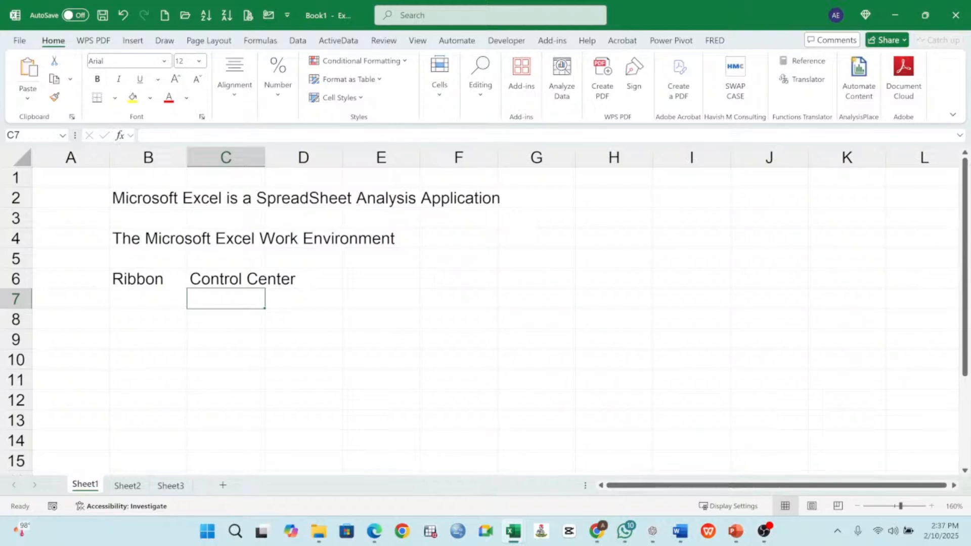
{"action": "left_click", "coordinate": [364, 323]}
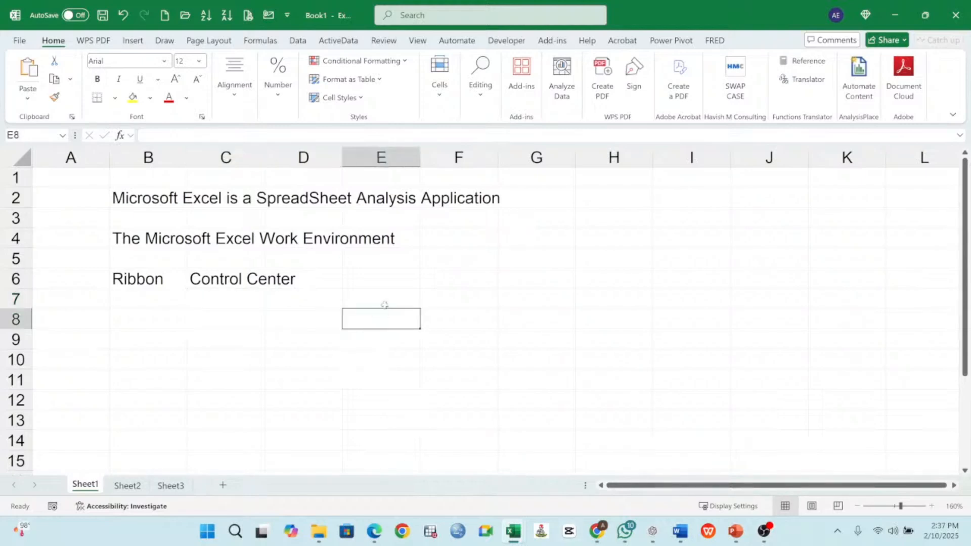
{"action": "left_click", "coordinate": [386, 304]}
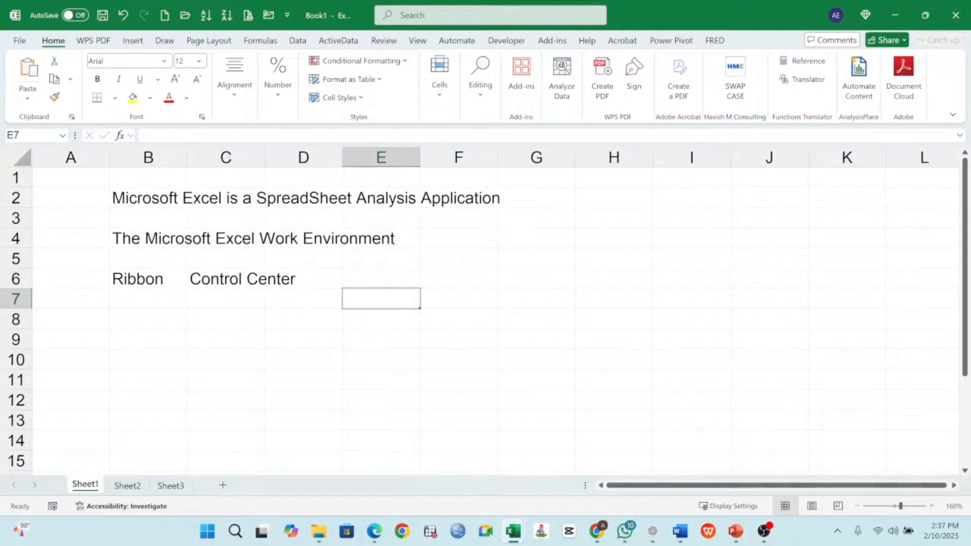
{"action": "key", "text": "alt+Tab"}
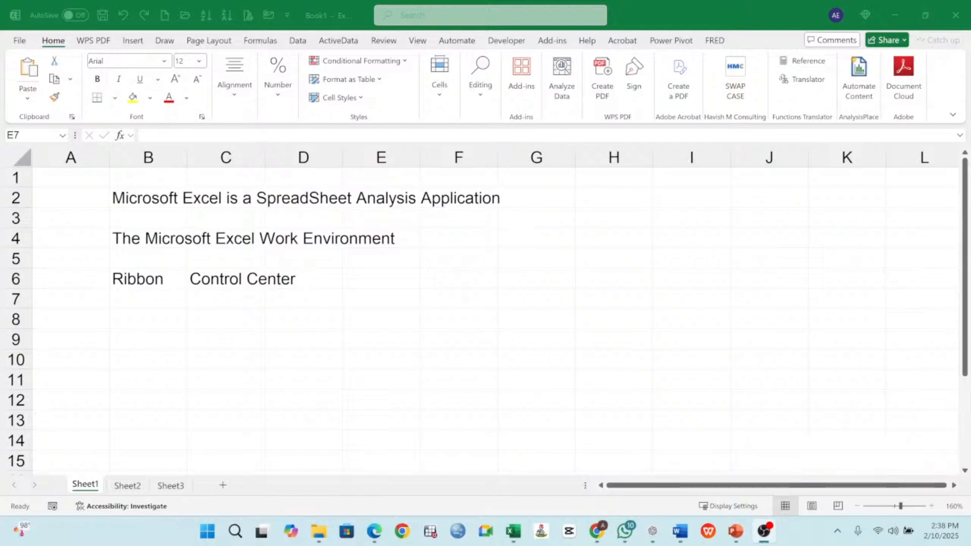
Step: List the ribbon parts "Tabs", "Groups" and "Command Buttons" in cells B8 to B10
{"action": "left_click", "coordinate": [148, 319]}
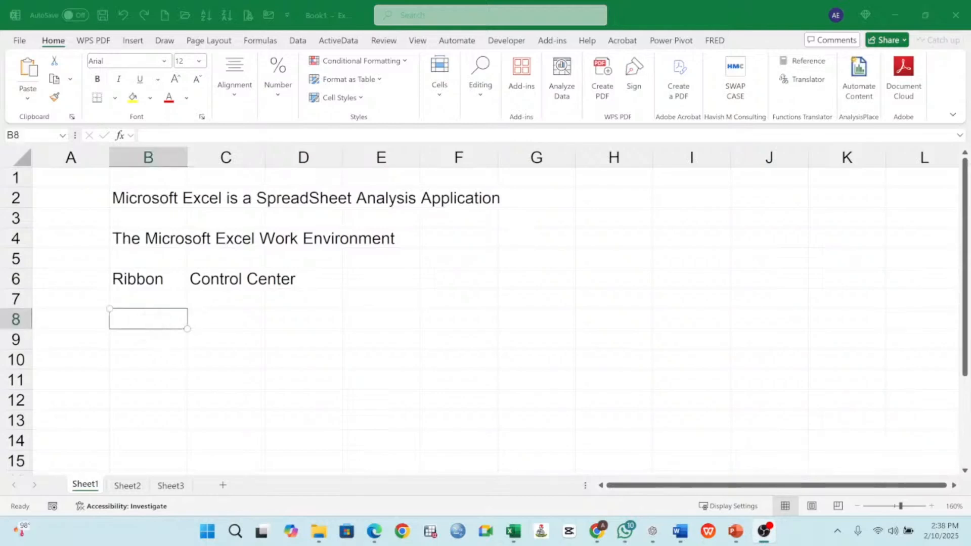
{"action": "type", "text": "Tabs"}
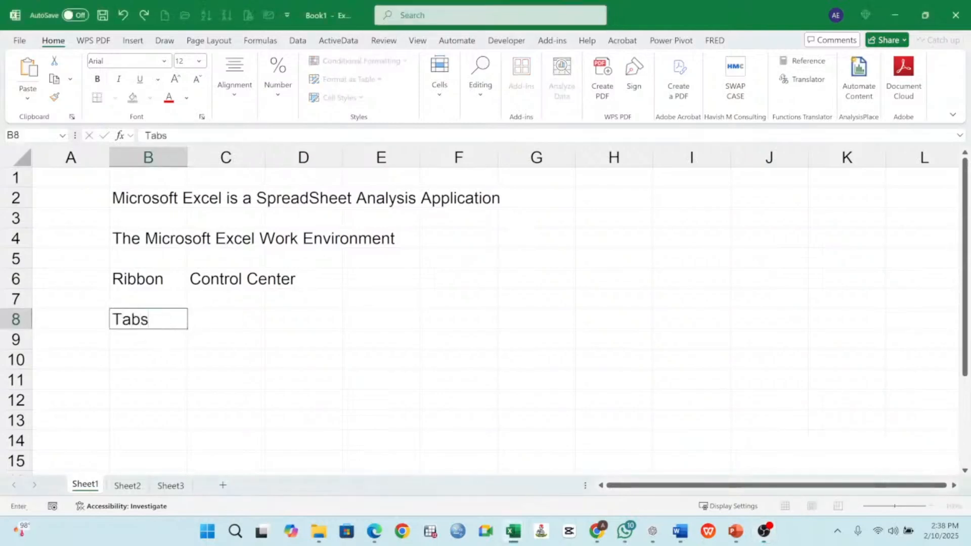
{"action": "key", "text": "Return"}
{"action": "type", "text": "Groups"}
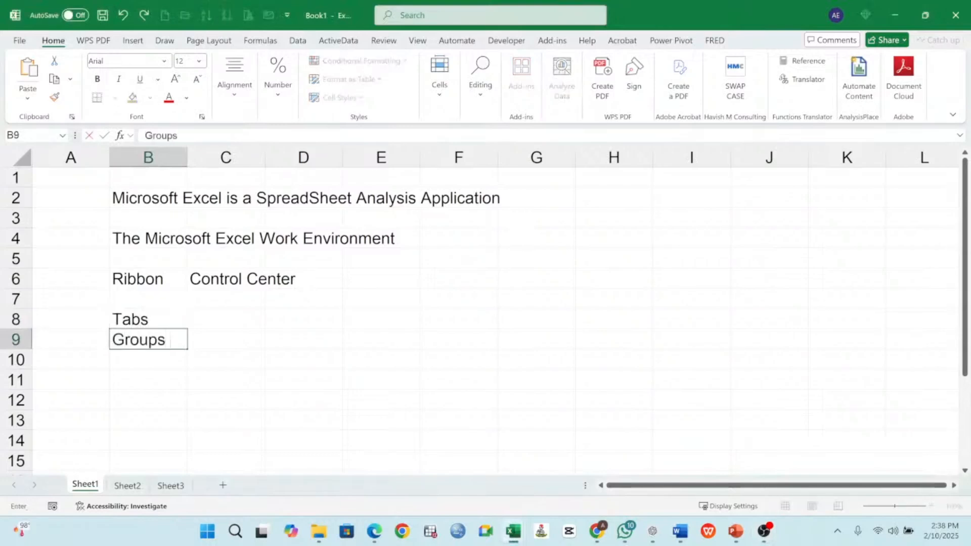
{"action": "key", "text": "Return"}
{"action": "type", "text": "Comma"}
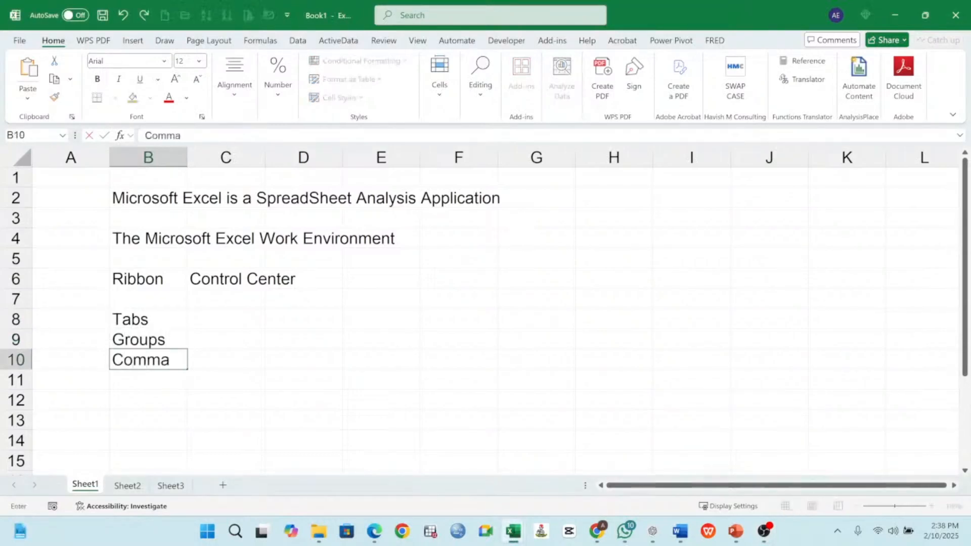
{"action": "type", "text": "nd"}
{"action": "key", "text": "BackSpace"}
{"action": "type", "text": "nd Buttons"}
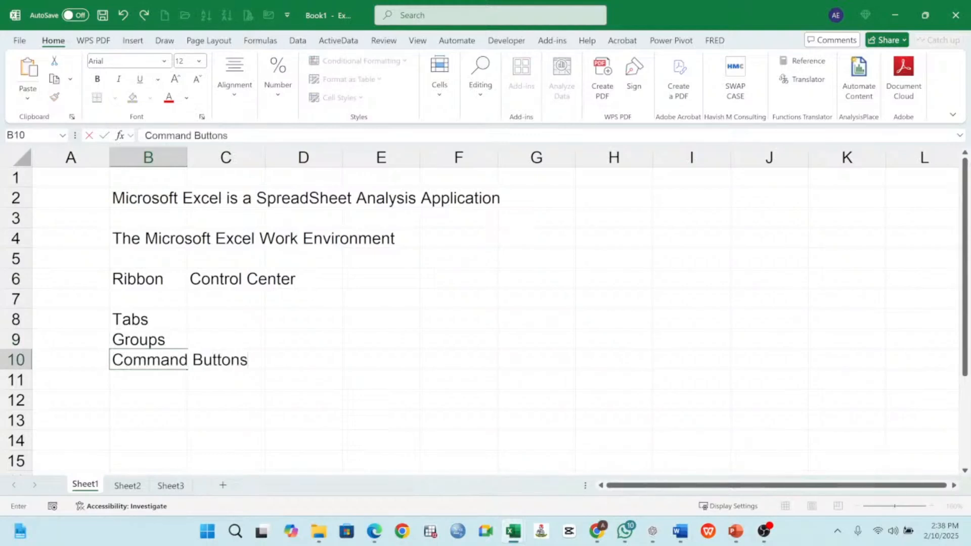
{"action": "key", "text": "Return"}
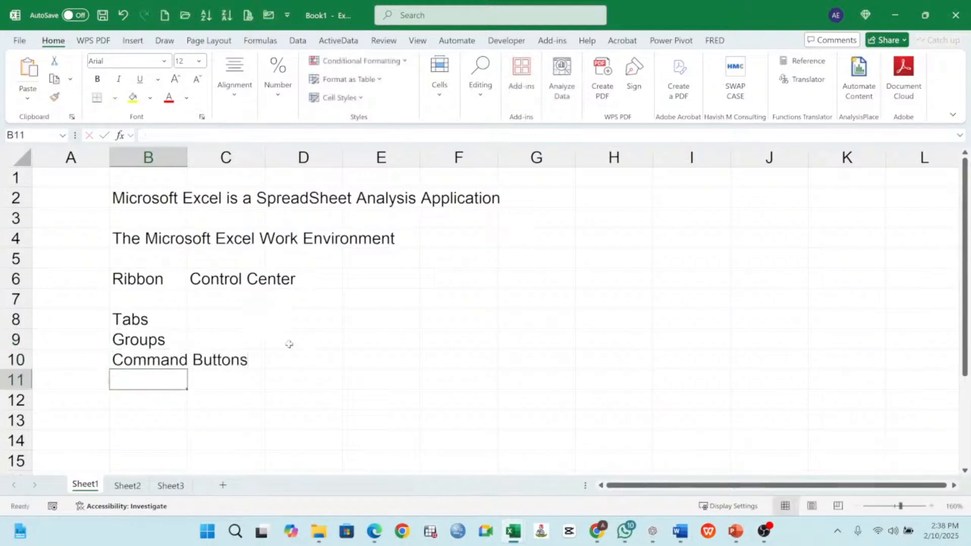
Step: Enter "HOME" in cell D8 as the example in the Tabs row
{"action": "left_click", "coordinate": [306, 323]}
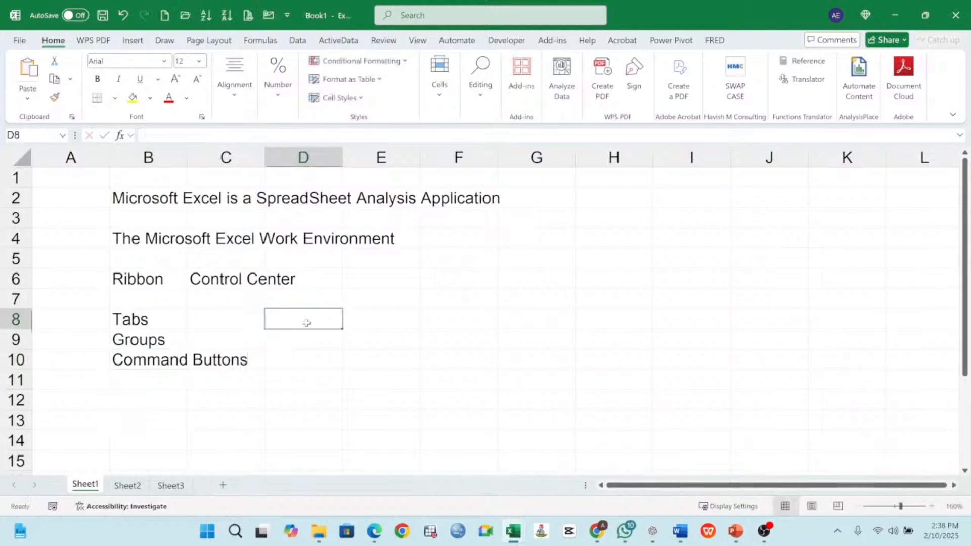
{"action": "type", "text": "HOME"}
{"action": "key", "text": "Return"}
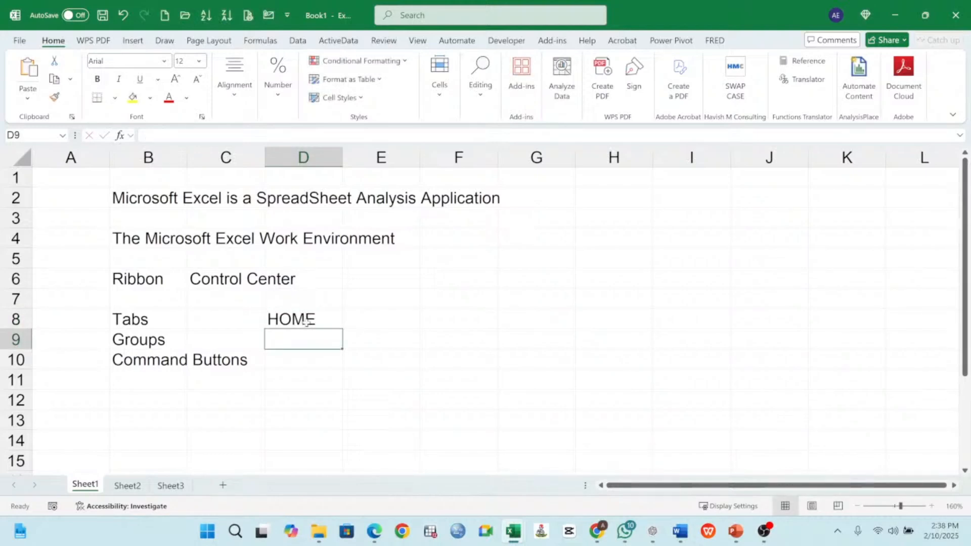
Step: Examine the commands of the WPS PDF, ActiveData, Automate, Developer, Power Pivot, FRED and Home ribbon sections, and the File backstage view
{"action": "left_click", "coordinate": [101, 41]}
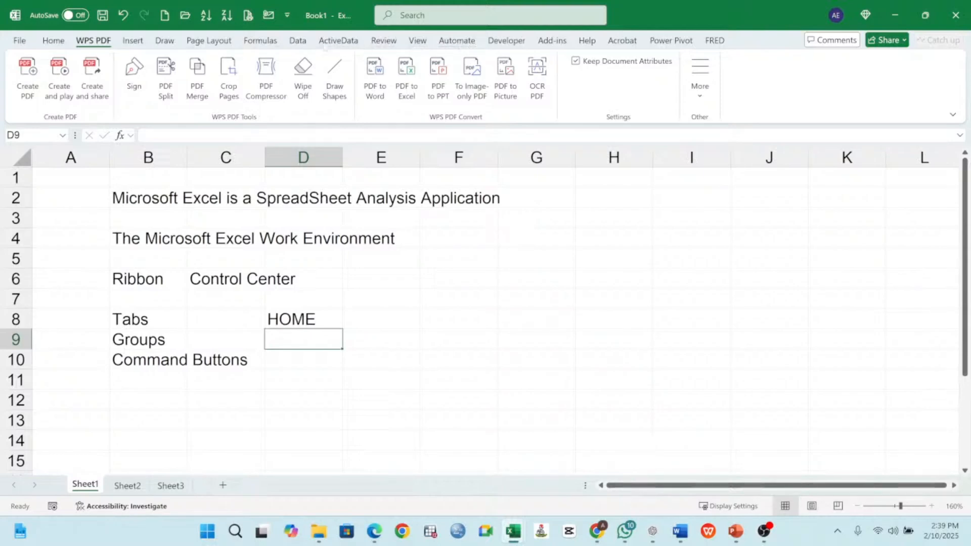
{"action": "left_click", "coordinate": [347, 45]}
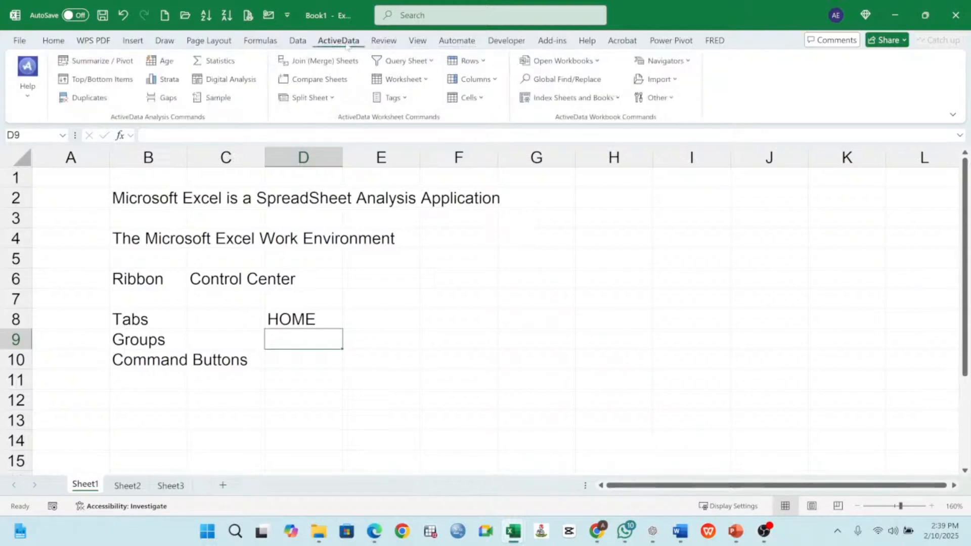
{"action": "left_click", "coordinate": [105, 45]}
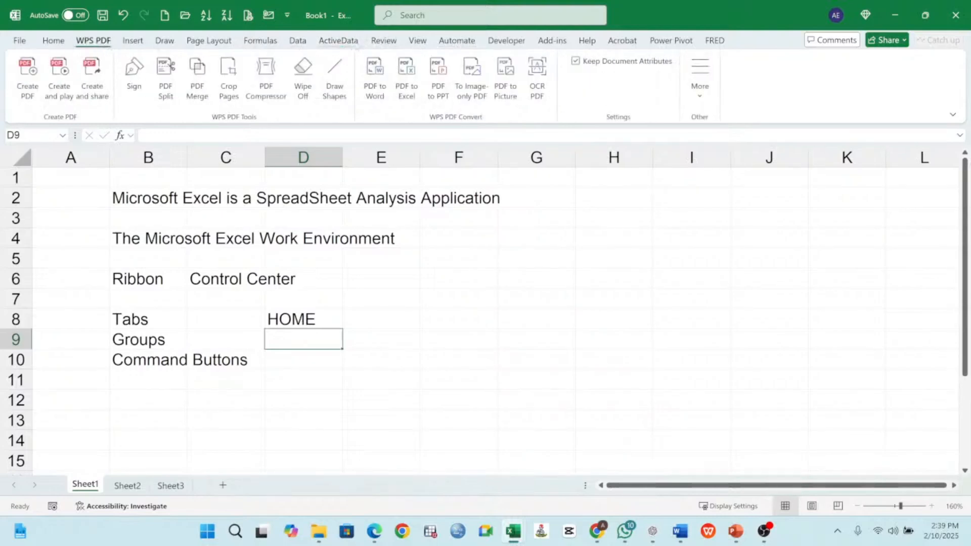
{"action": "left_click", "coordinate": [463, 45]}
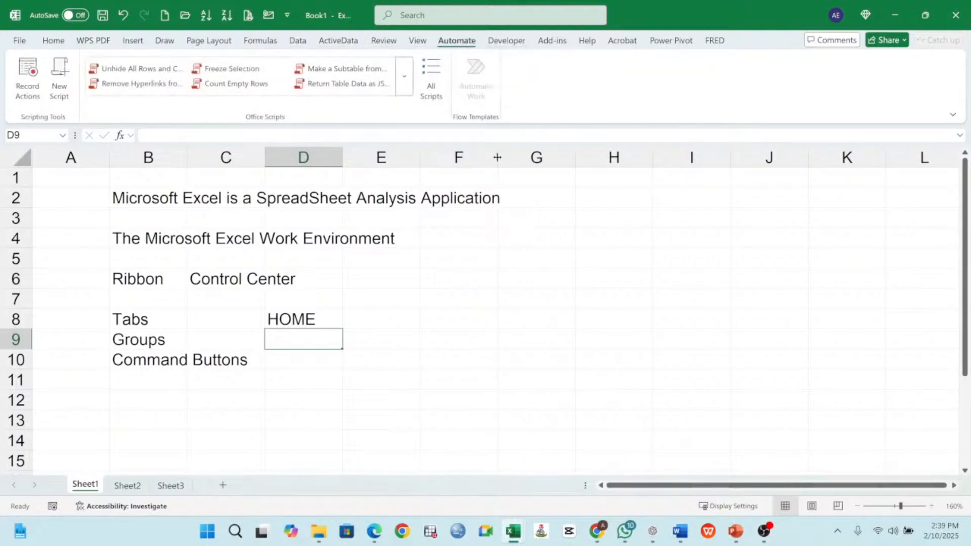
{"action": "left_click", "coordinate": [502, 43]}
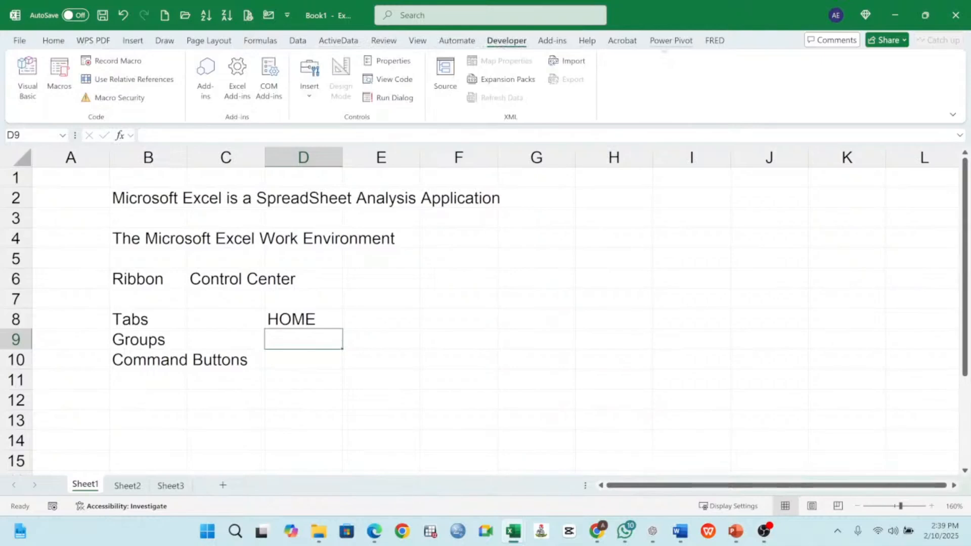
{"action": "left_click", "coordinate": [672, 44]}
{"action": "left_click", "coordinate": [717, 45]}
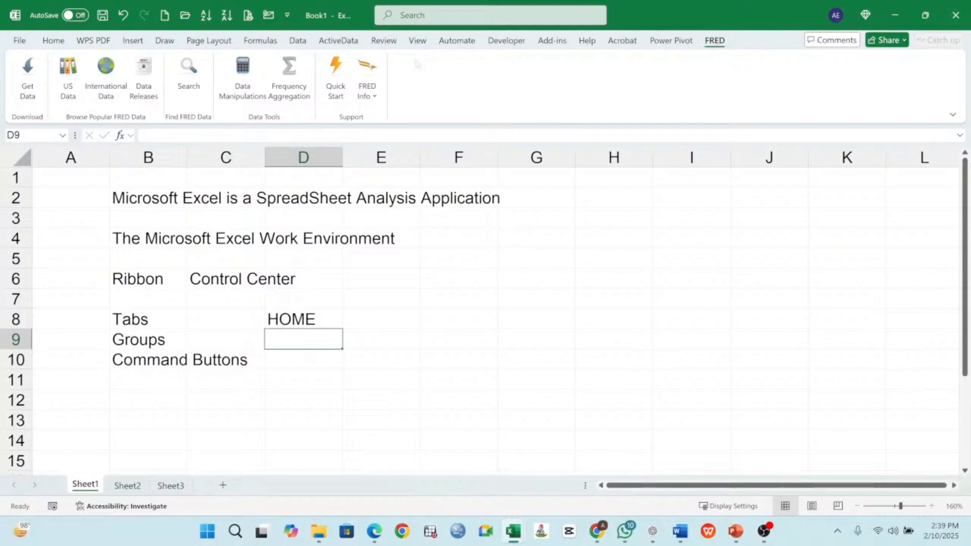
{"action": "left_click", "coordinate": [101, 41]}
{"action": "left_click", "coordinate": [53, 40]}
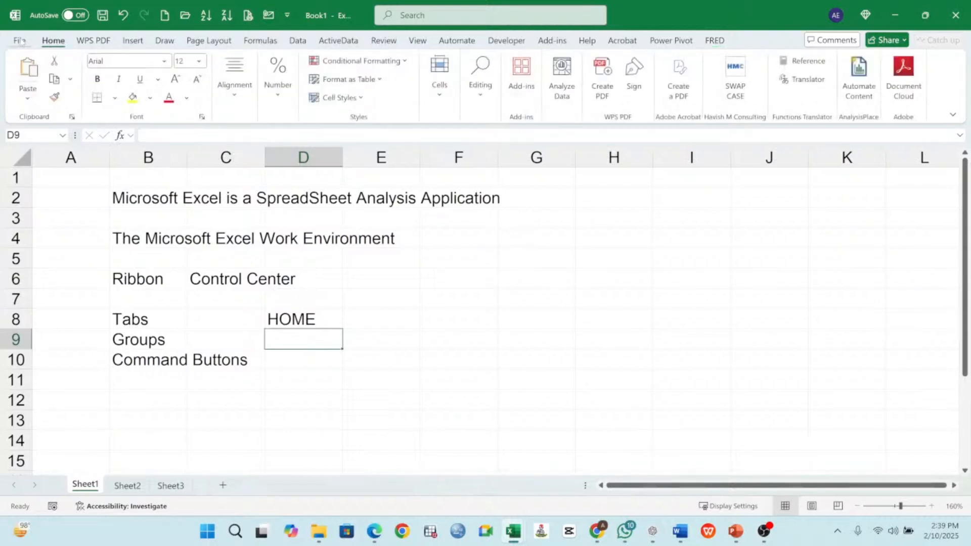
{"action": "left_click", "coordinate": [20, 40]}
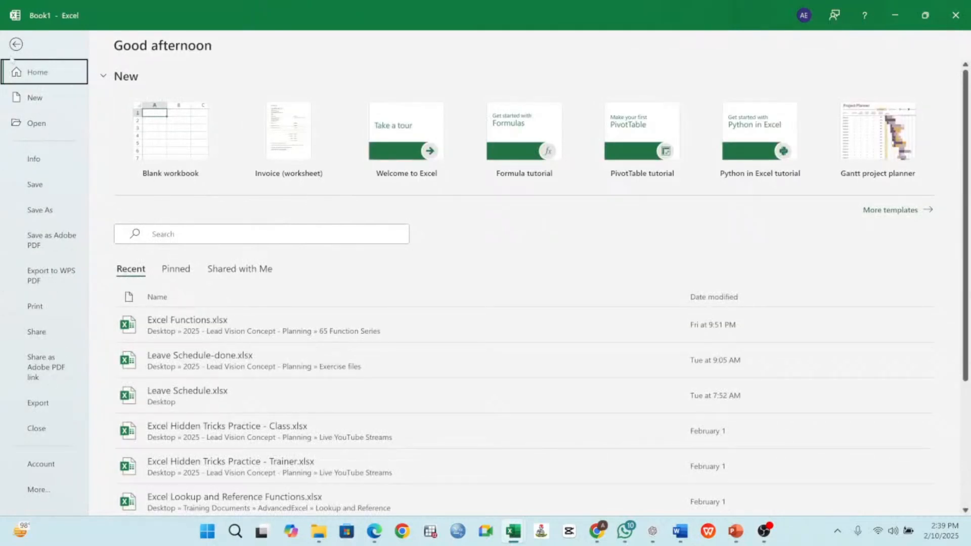
Step: Open the Customize Ribbon settings in Excel Options and collapse the Home entry's list of groups
{"action": "left_click", "coordinate": [16, 44]}
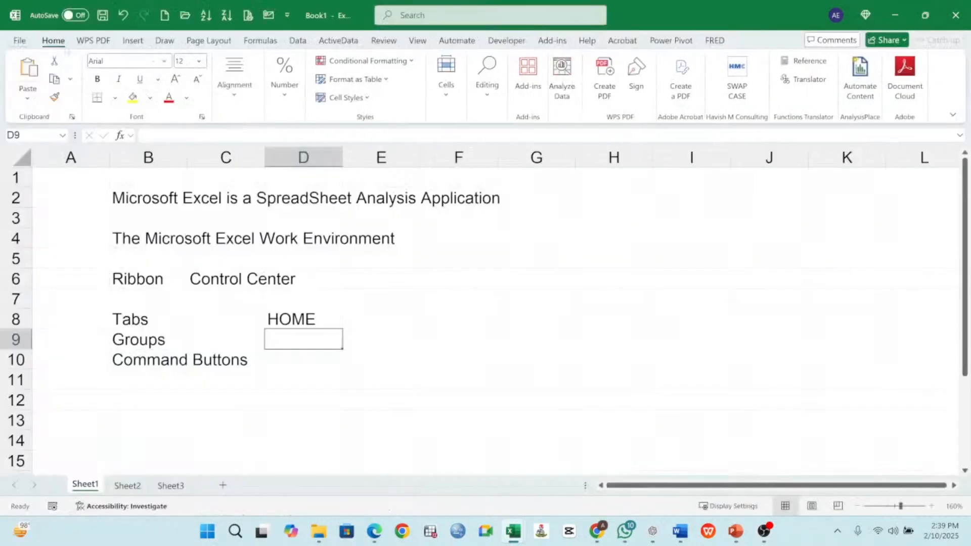
{"action": "left_click", "coordinate": [19, 41]}
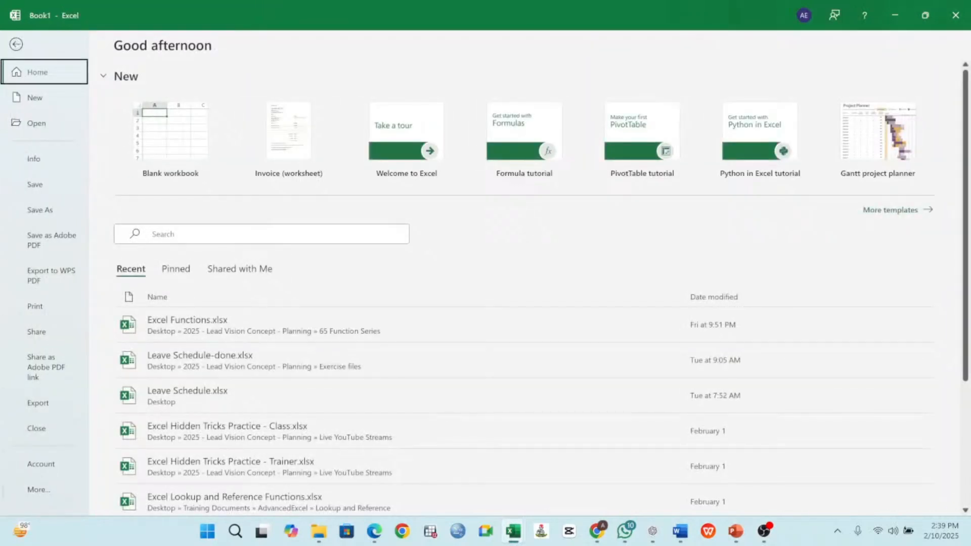
{"action": "left_click", "coordinate": [41, 489]}
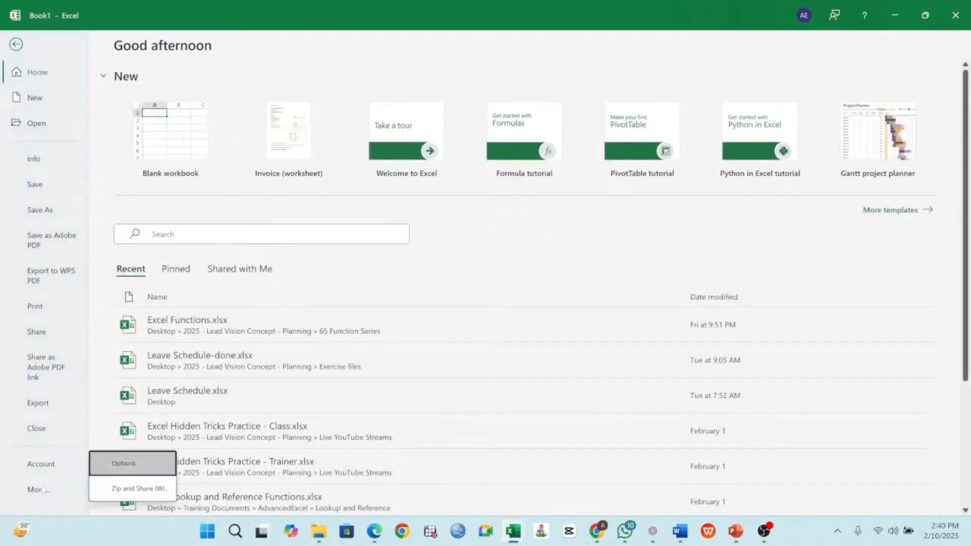
{"action": "left_click", "coordinate": [129, 468]}
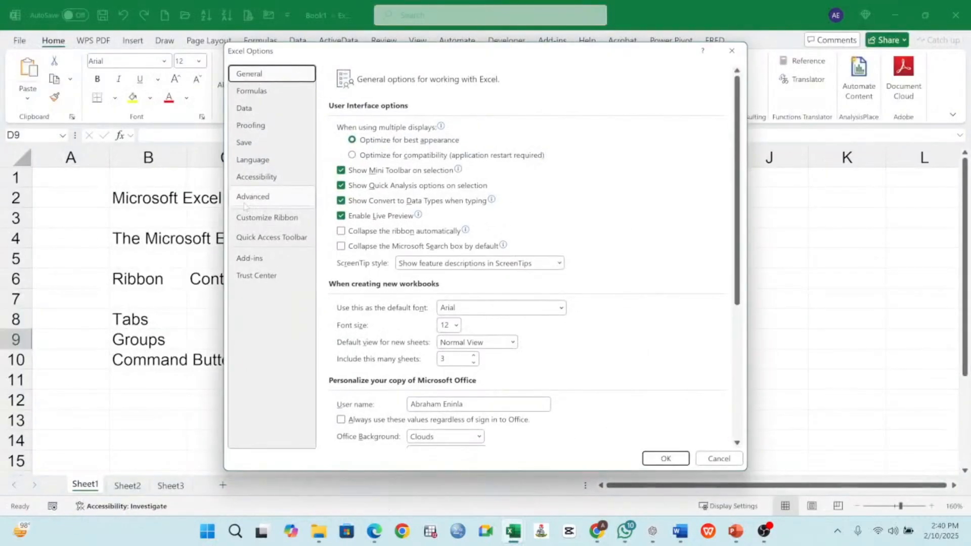
{"action": "left_click", "coordinate": [297, 220]}
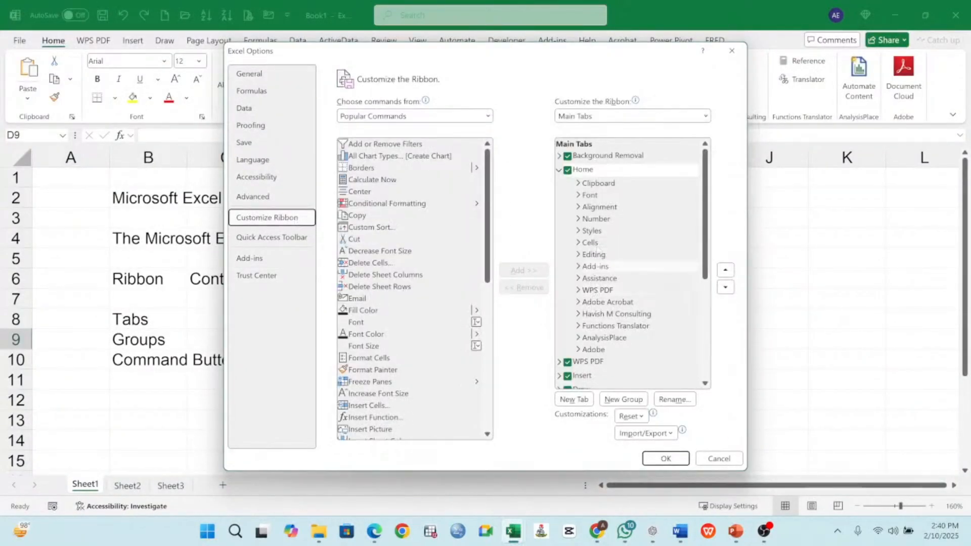
{"action": "left_click", "coordinate": [560, 170]}
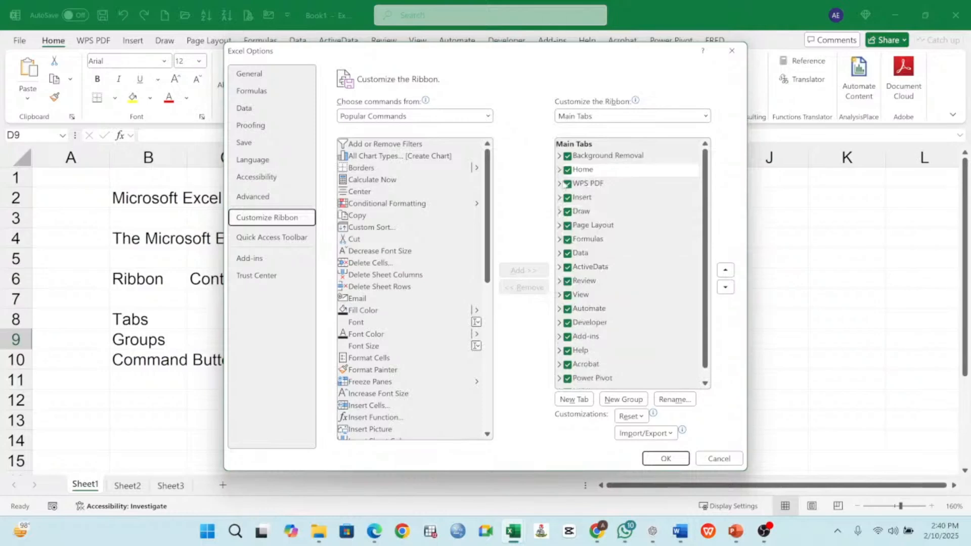
Step: Hide the WPS PDF, ActiveData, Automate, Developer, Power Pivot and FRED tabs from the ribbon and apply the customization
{"action": "left_click", "coordinate": [566, 184]}
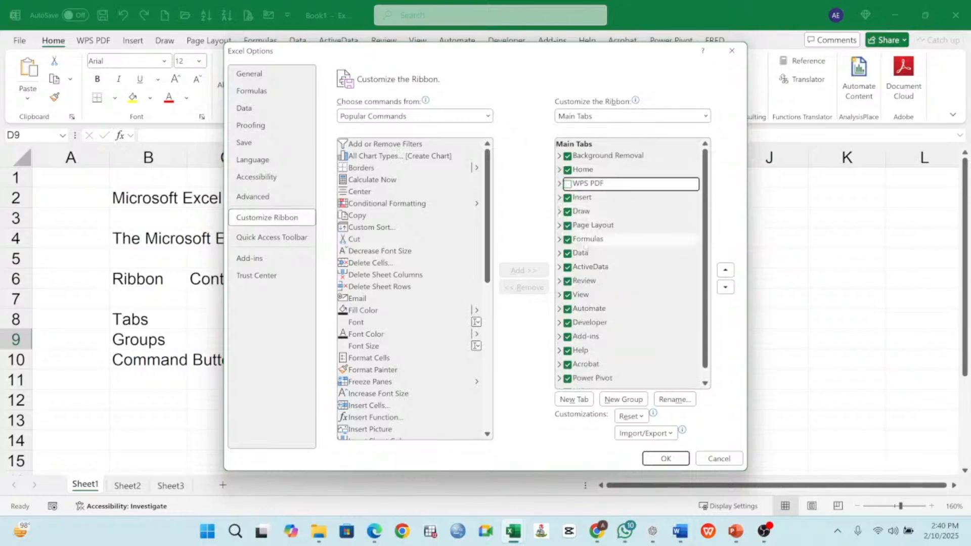
{"action": "left_click", "coordinate": [568, 267]}
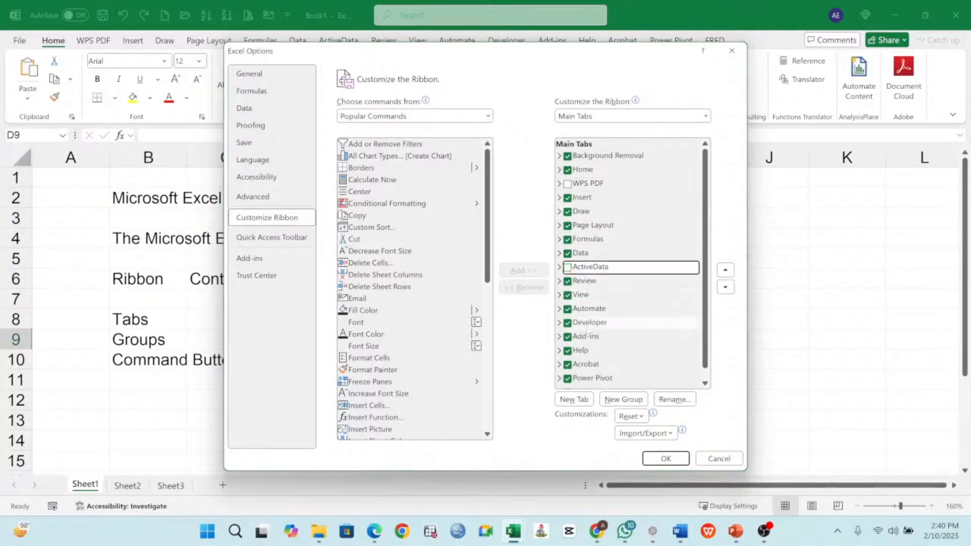
{"action": "left_click", "coordinate": [567, 309]}
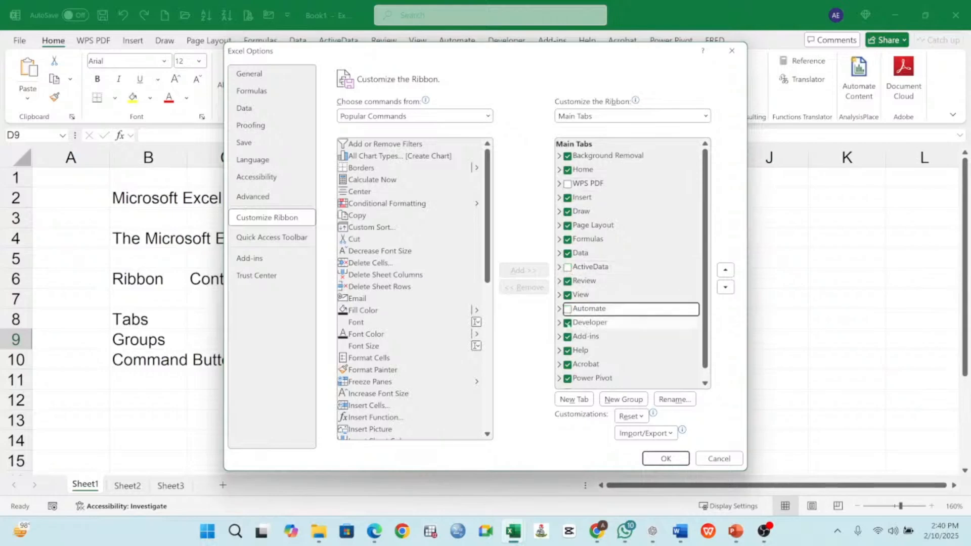
{"action": "left_click", "coordinate": [567, 323]}
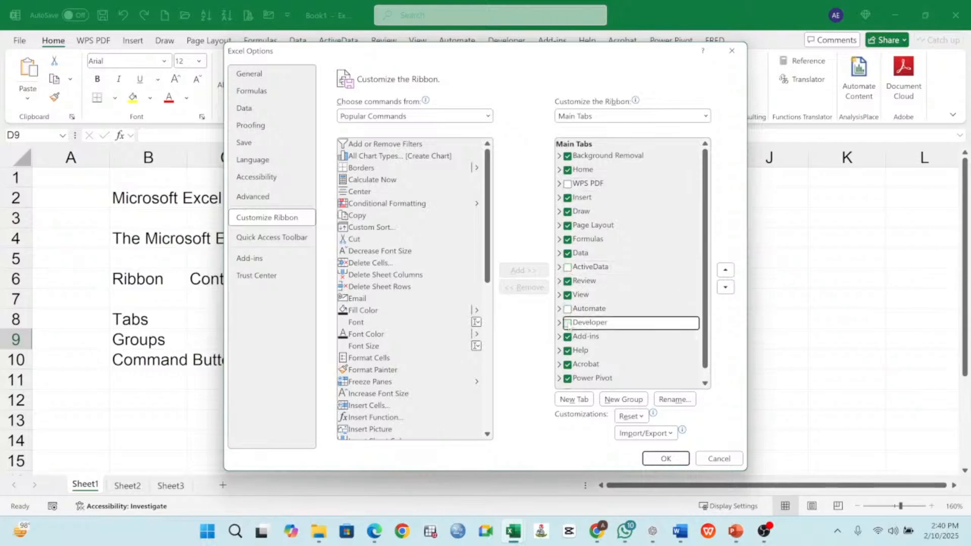
{"action": "left_click", "coordinate": [567, 378]}
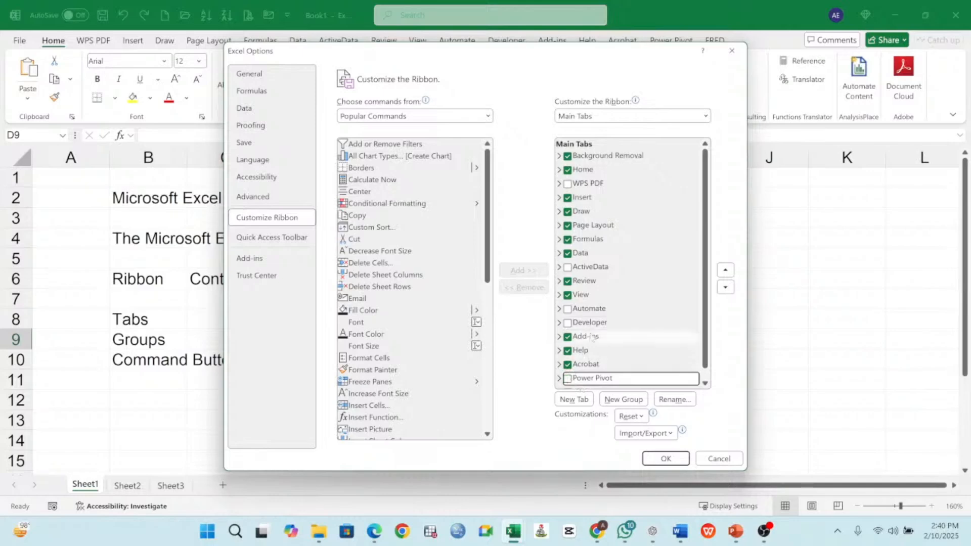
{"action": "scroll", "coordinate": [569, 382], "scroll_direction": "down", "scroll_amount": 1}
{"action": "left_click", "coordinate": [567, 383]}
{"action": "left_click", "coordinate": [567, 382]}
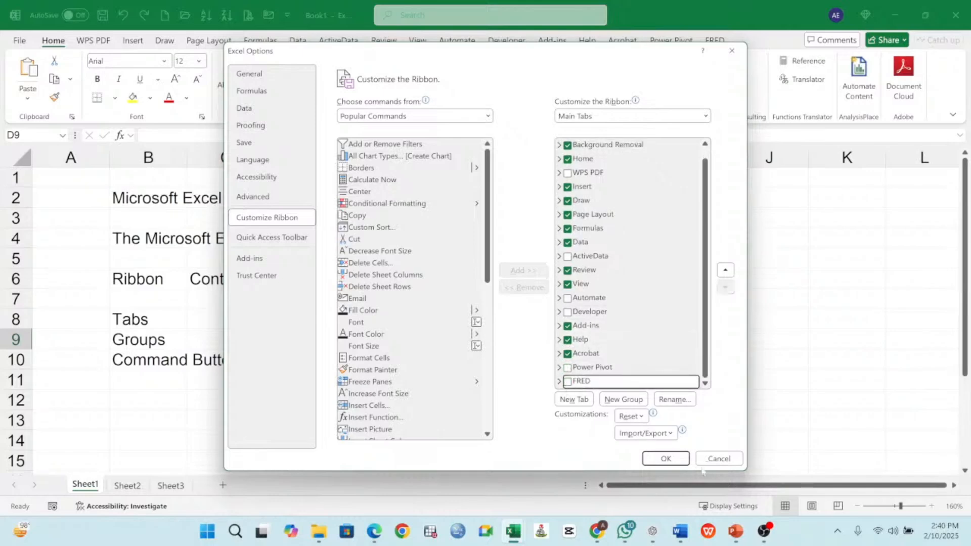
{"action": "left_click", "coordinate": [666, 458]}
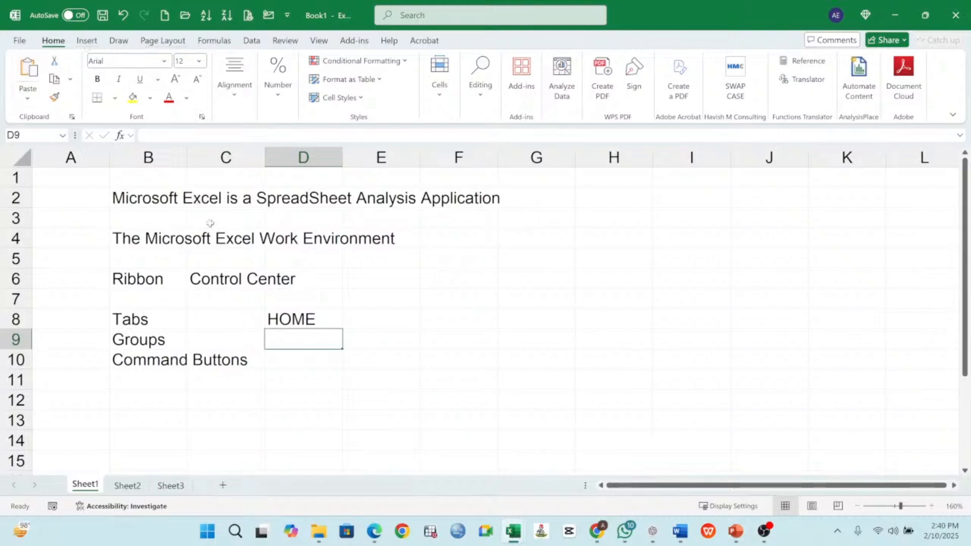
Step: Select cell B2 and examine the groups and commands of the Insert and Home ribbon sections
{"action": "left_click", "coordinate": [169, 194]}
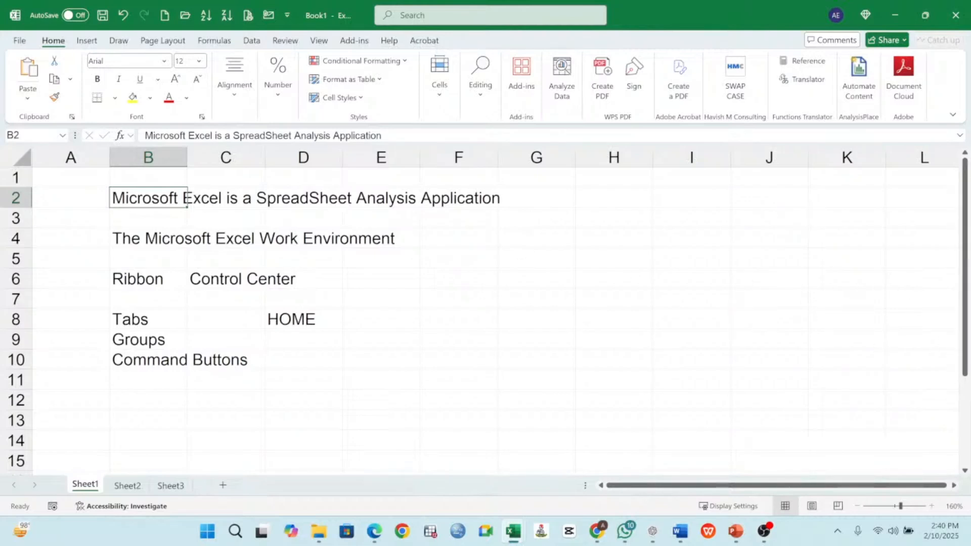
{"action": "key", "text": "alt+Tab"}
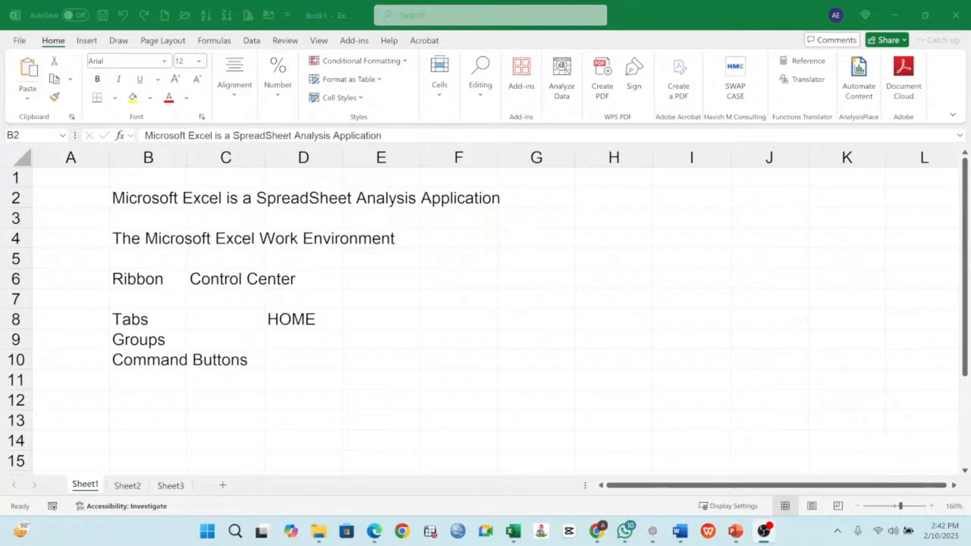
{"action": "left_click", "coordinate": [87, 41]}
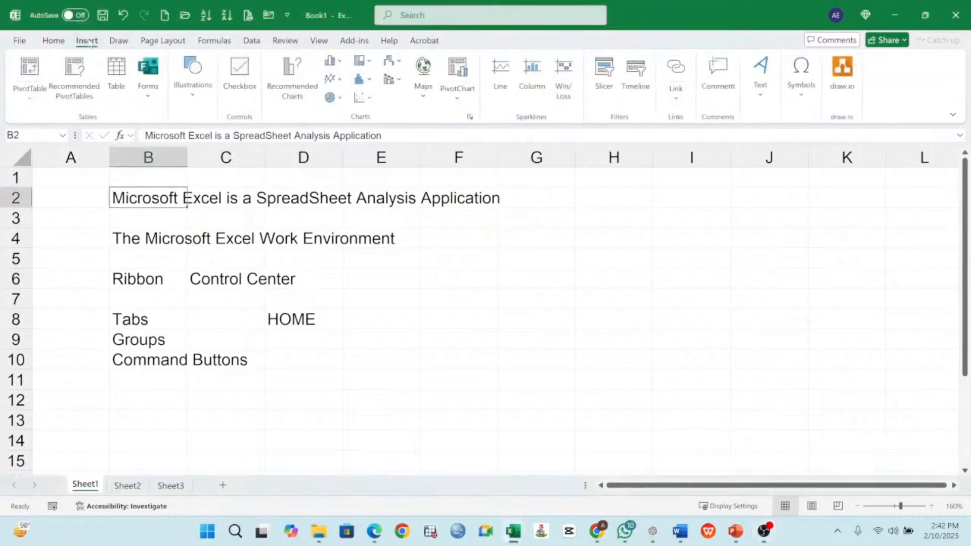
{"action": "left_click", "coordinate": [53, 40]}
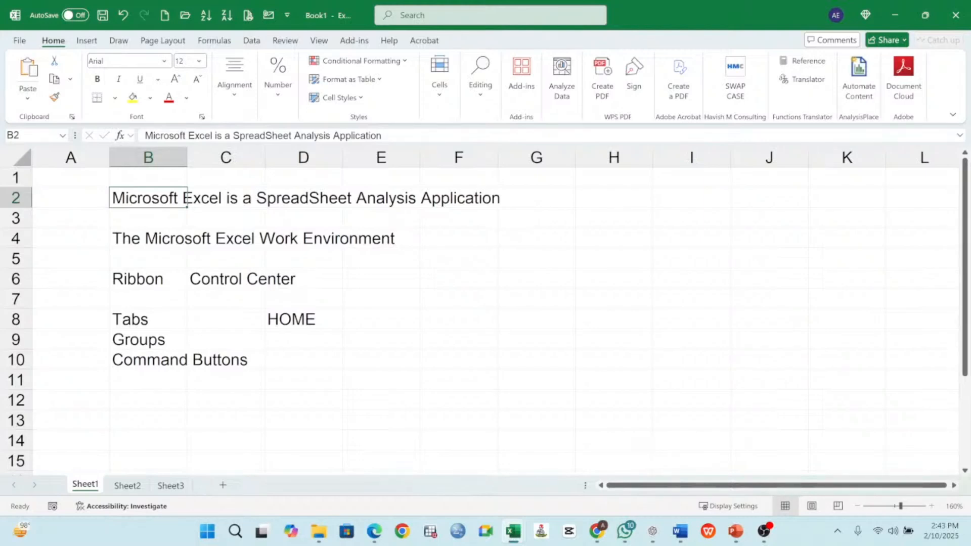
{"action": "key", "text": "alt+Tab"}
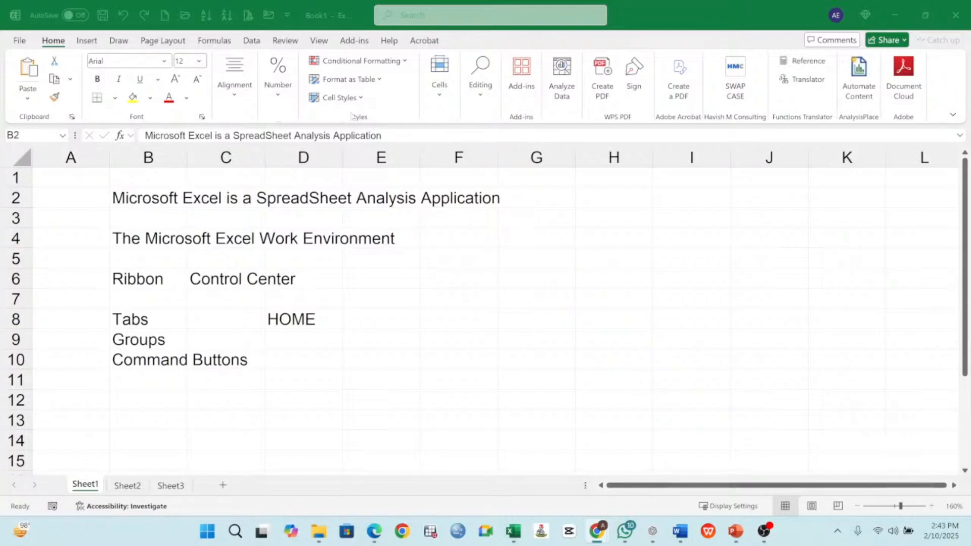
Step: Examine the commands in the Alignment, Number, Cells and Editing groups of the Home ribbon section
{"action": "left_click", "coordinate": [236, 99]}
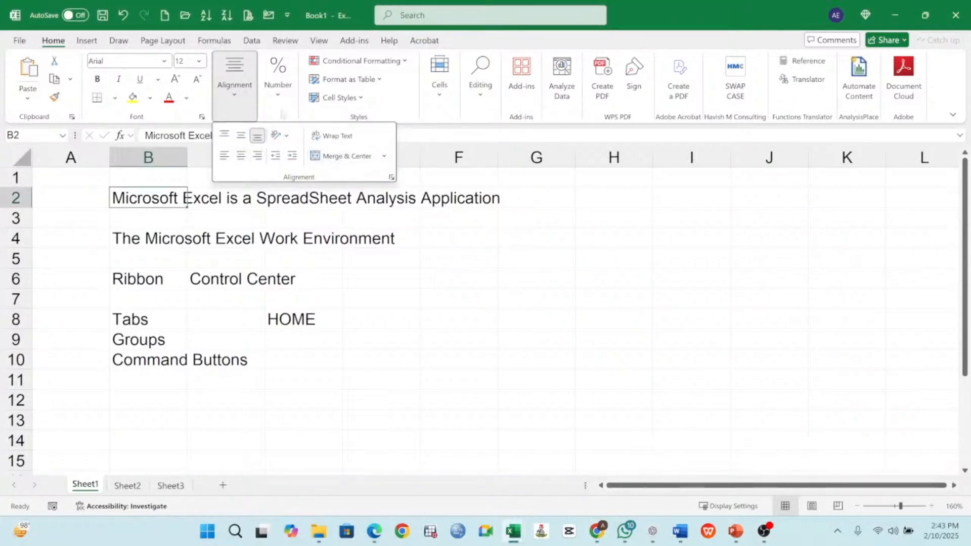
{"action": "left_click", "coordinate": [279, 96]}
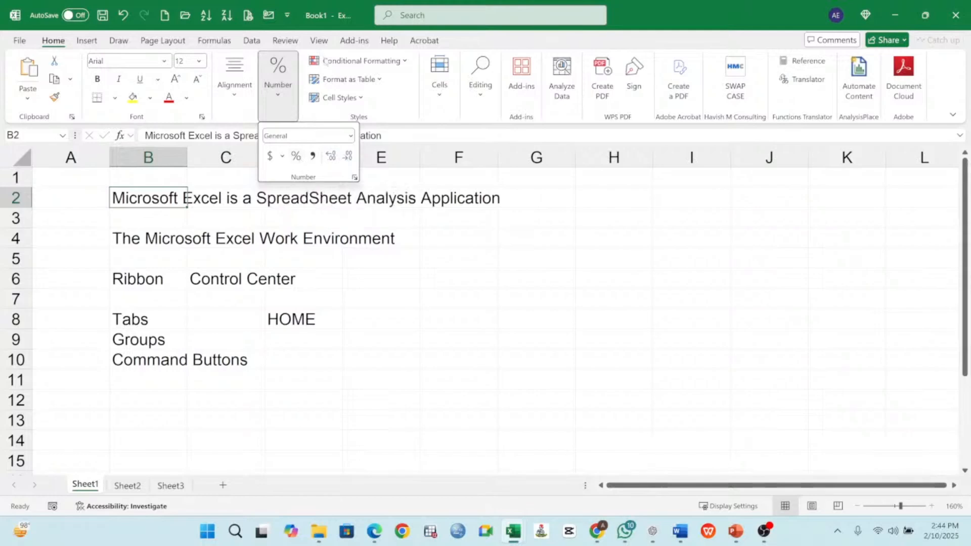
{"action": "left_click", "coordinate": [373, 118]}
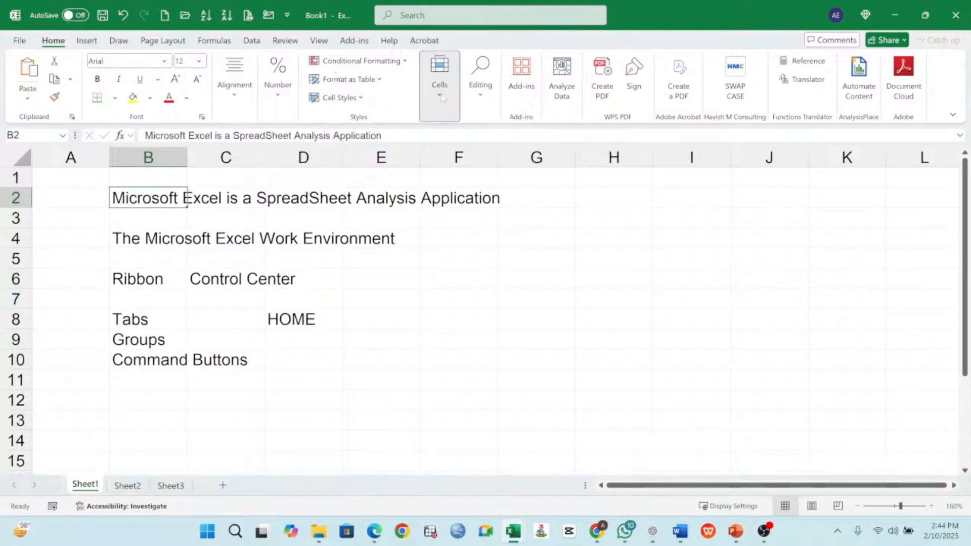
{"action": "left_click", "coordinate": [441, 96]}
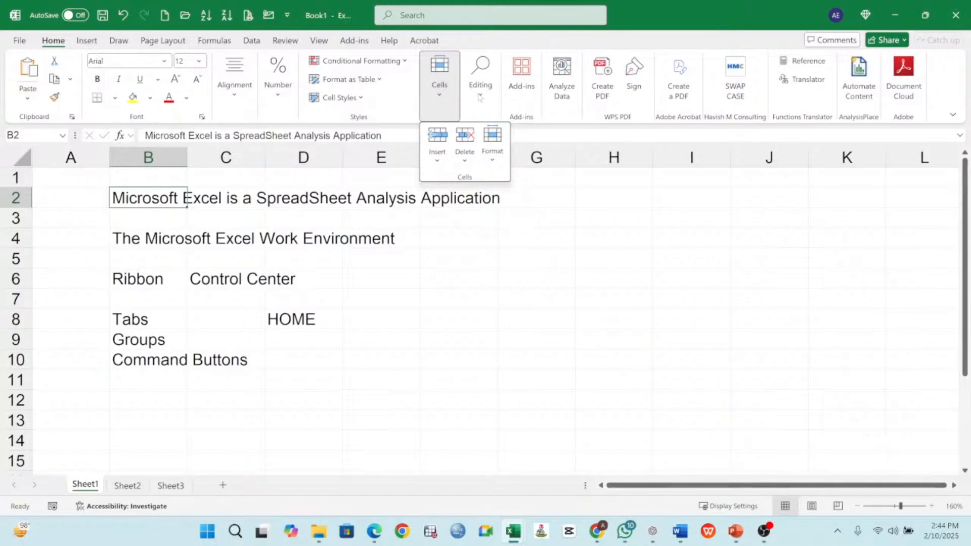
{"action": "left_click", "coordinate": [481, 91]}
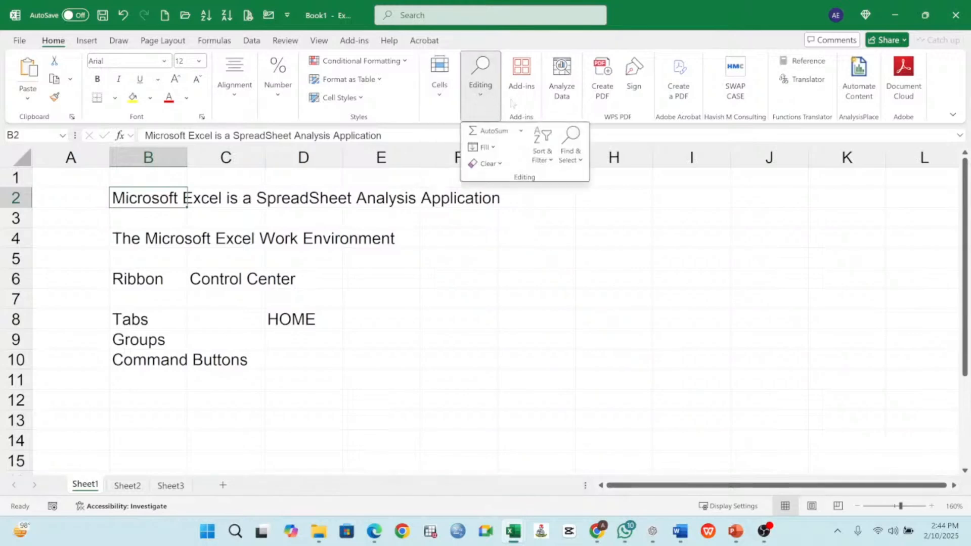
Step: Browse the available add-ins, and open and close the Analyze Data pane
{"action": "left_click", "coordinate": [526, 99]}
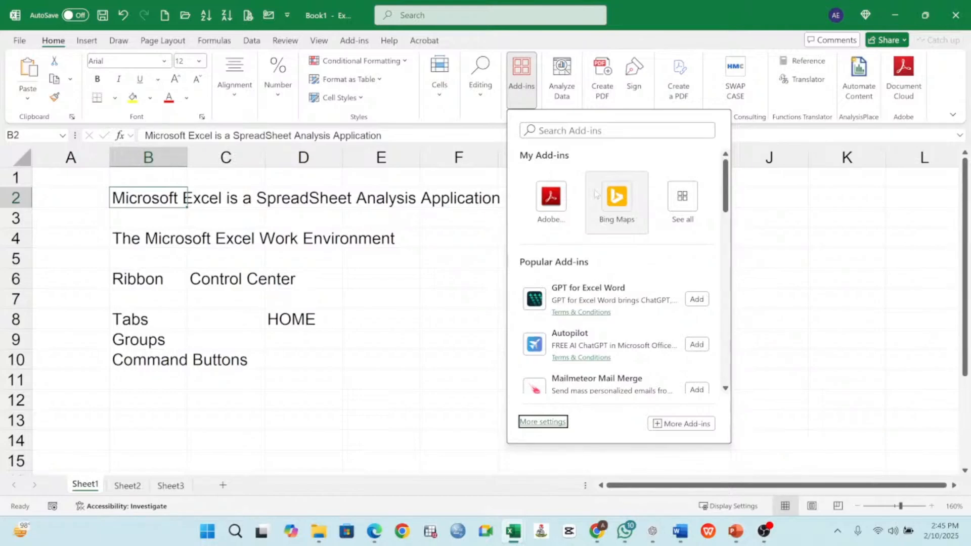
{"action": "scroll", "coordinate": [598, 344], "scroll_direction": "down", "scroll_amount": 1}
{"action": "scroll", "coordinate": [597, 292], "scroll_direction": "down", "scroll_amount": 2}
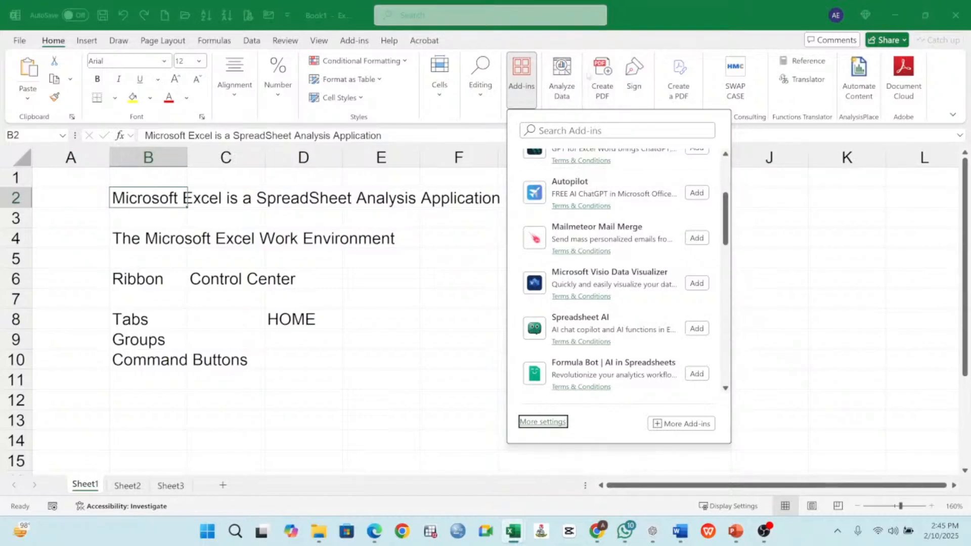
{"action": "left_click", "coordinate": [528, 81]}
{"action": "left_click", "coordinate": [529, 71]}
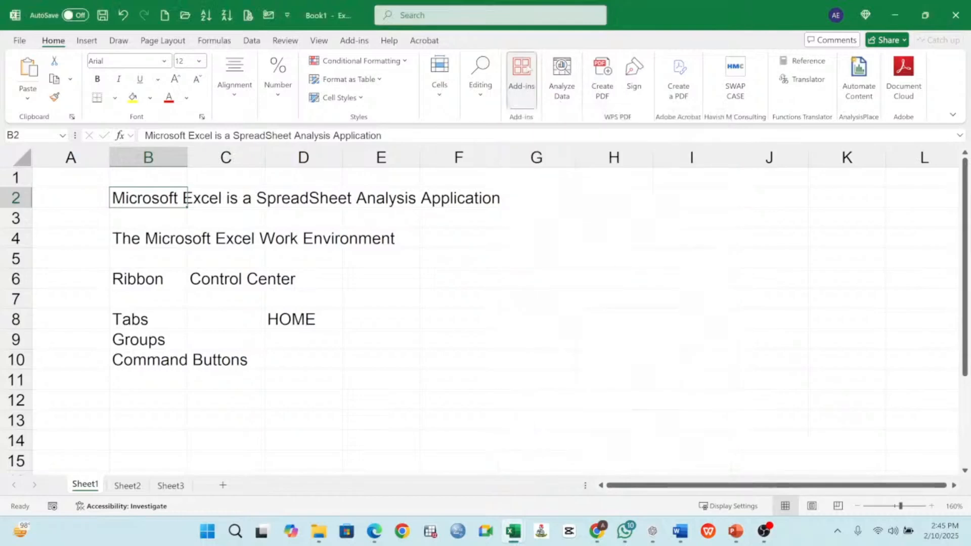
{"action": "left_click", "coordinate": [563, 76]}
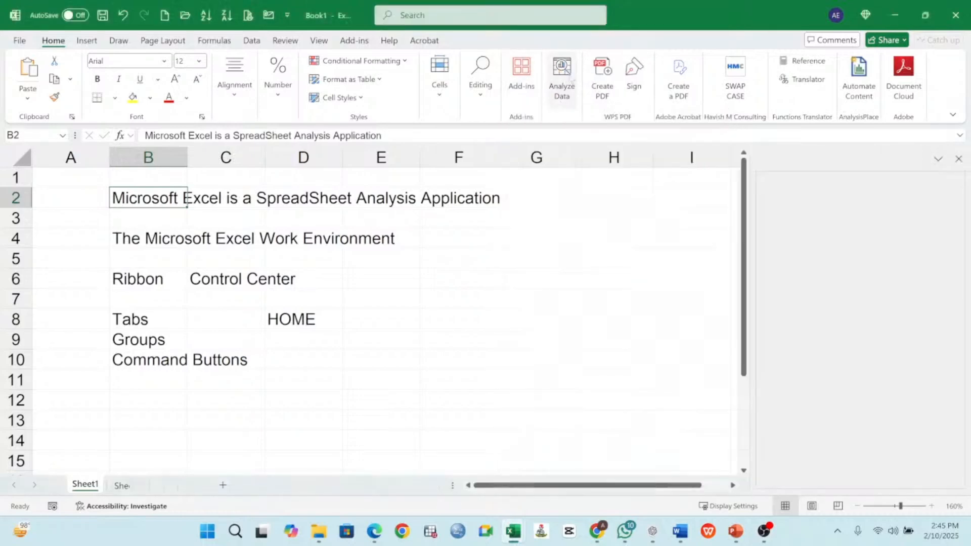
{"action": "left_click", "coordinate": [958, 158]}
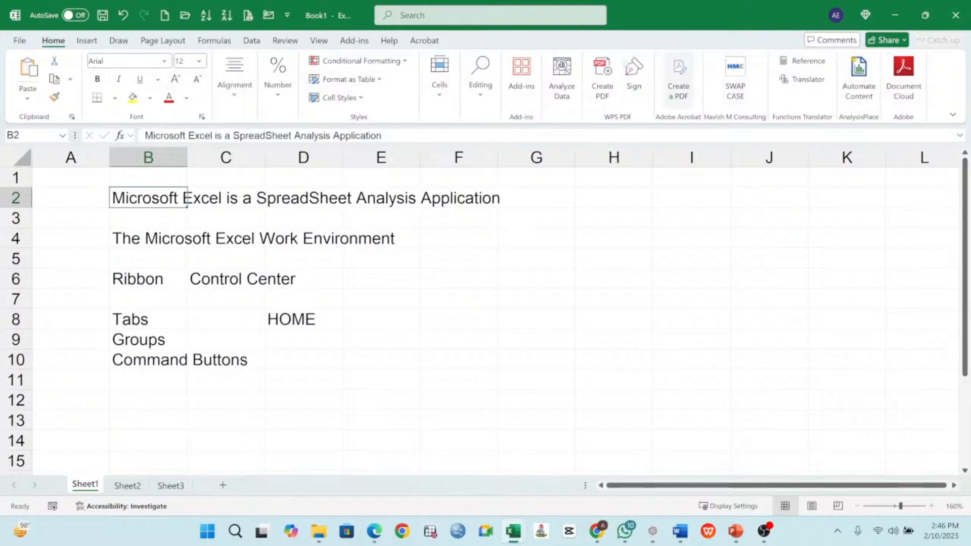
Step: Examine the Insert commands including the Forms options, and the Draw and Page Layout ribbon commands
{"action": "left_click", "coordinate": [87, 40]}
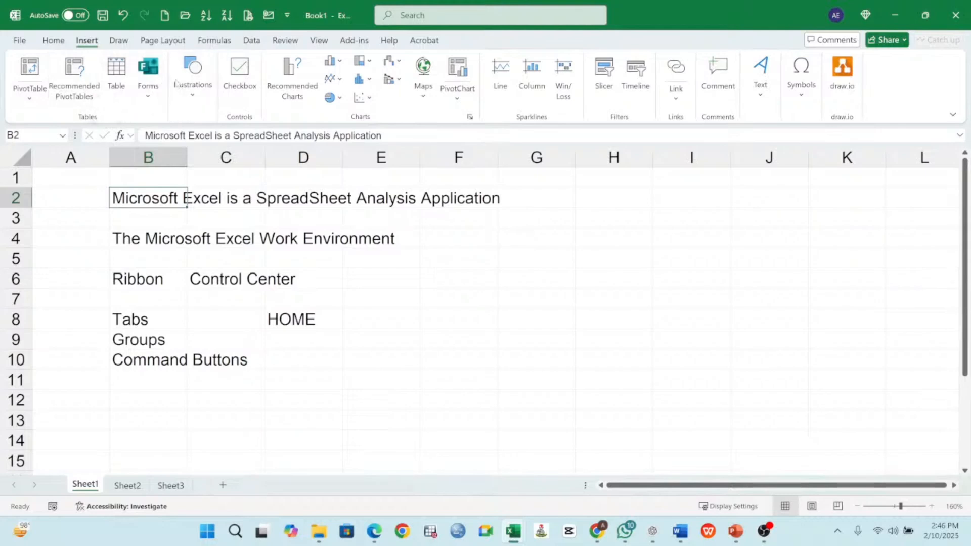
{"action": "left_click", "coordinate": [148, 91]}
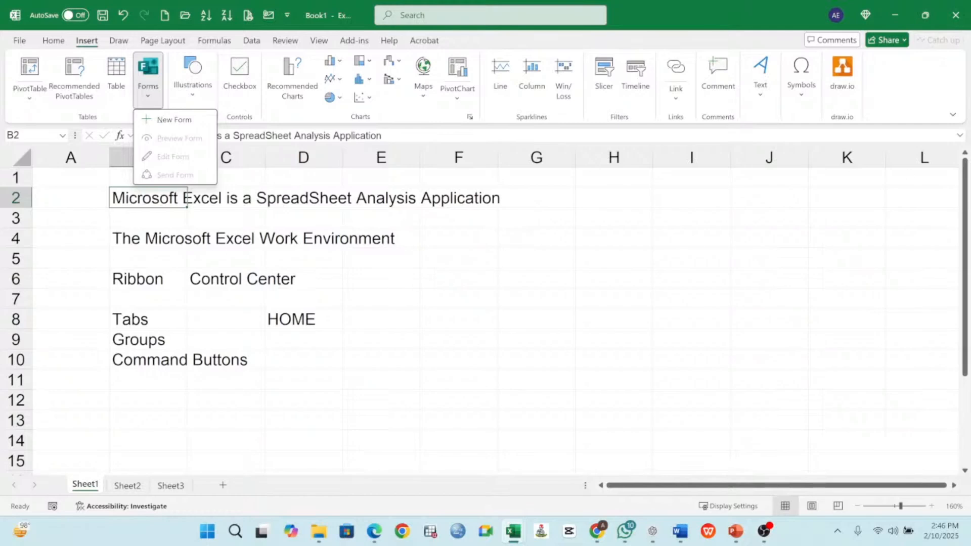
{"action": "key", "text": "alt+Tab"}
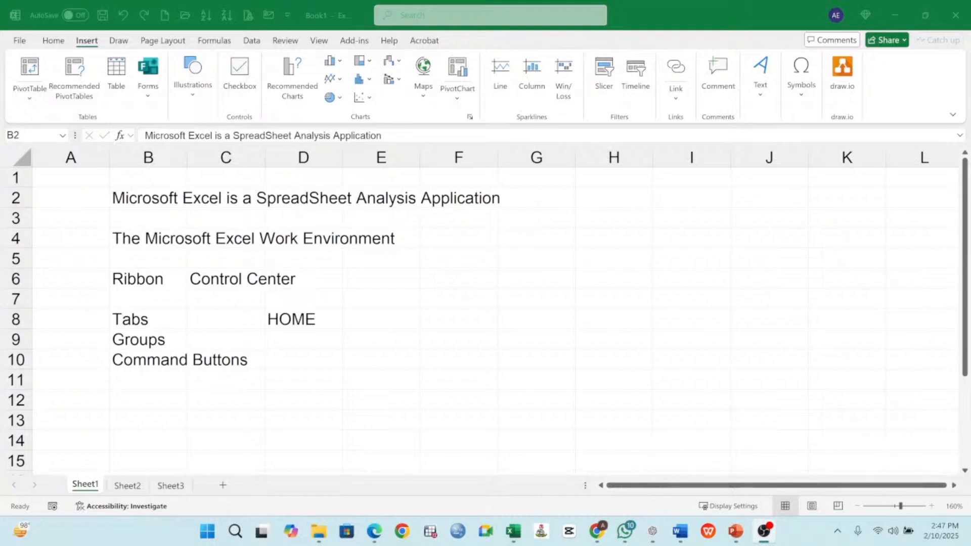
{"action": "left_click", "coordinate": [119, 43]}
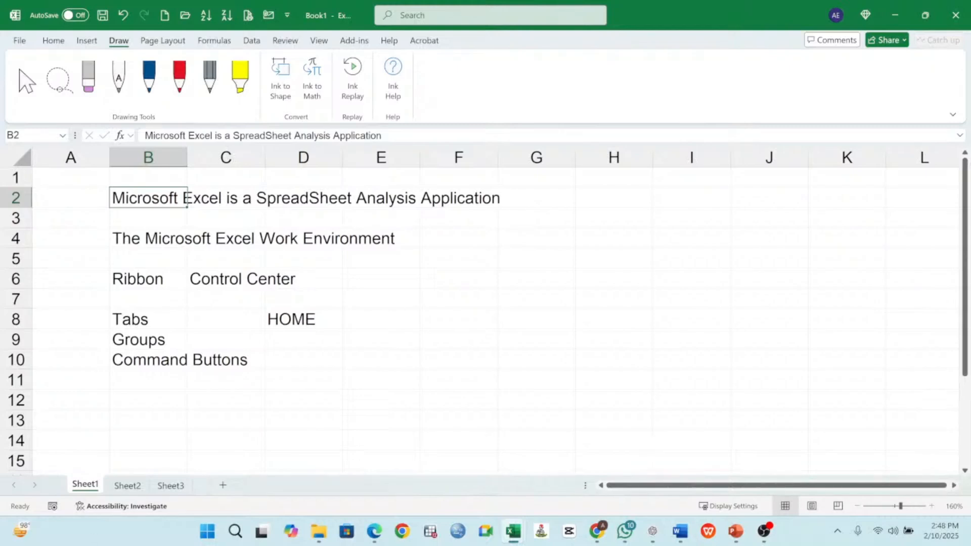
{"action": "key", "text": "alt+Tab"}
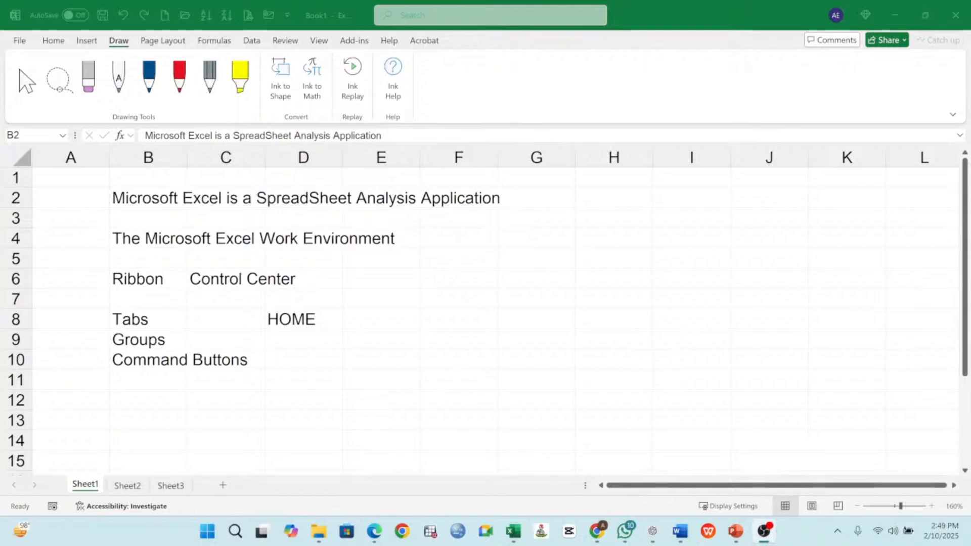
{"action": "left_click", "coordinate": [120, 42]}
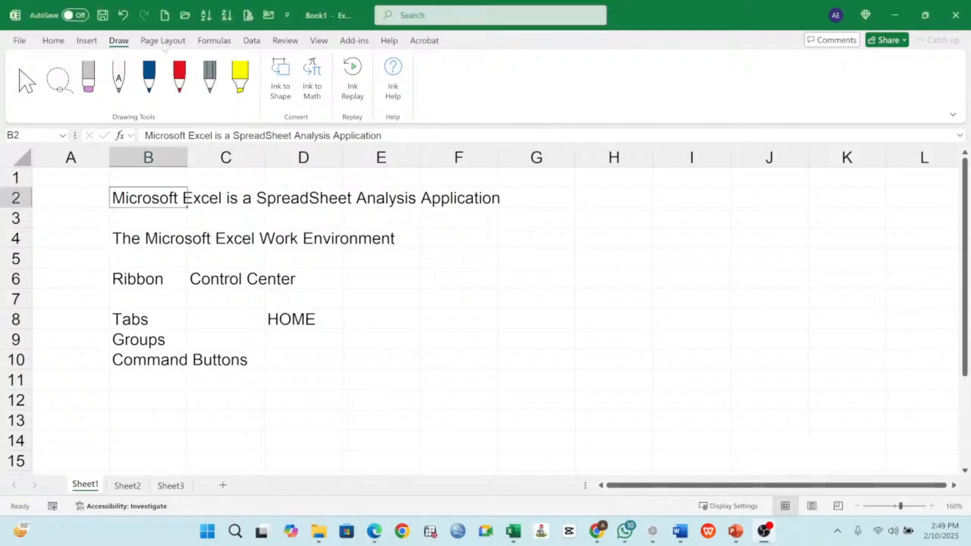
{"action": "left_click", "coordinate": [167, 42]}
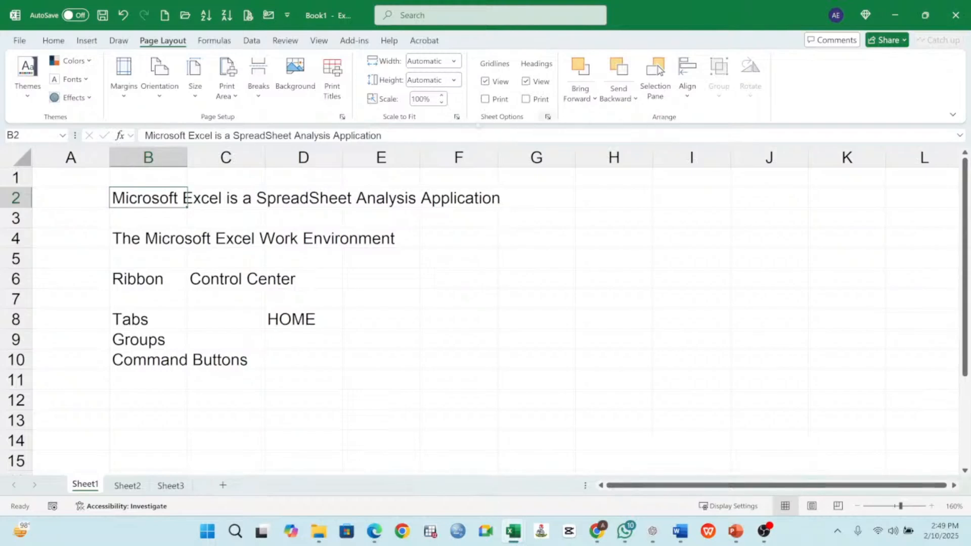
Step: Examine the Logical, Text, AutoSum and Financial function lists in the Formulas Function Library
{"action": "left_click", "coordinate": [217, 43]}
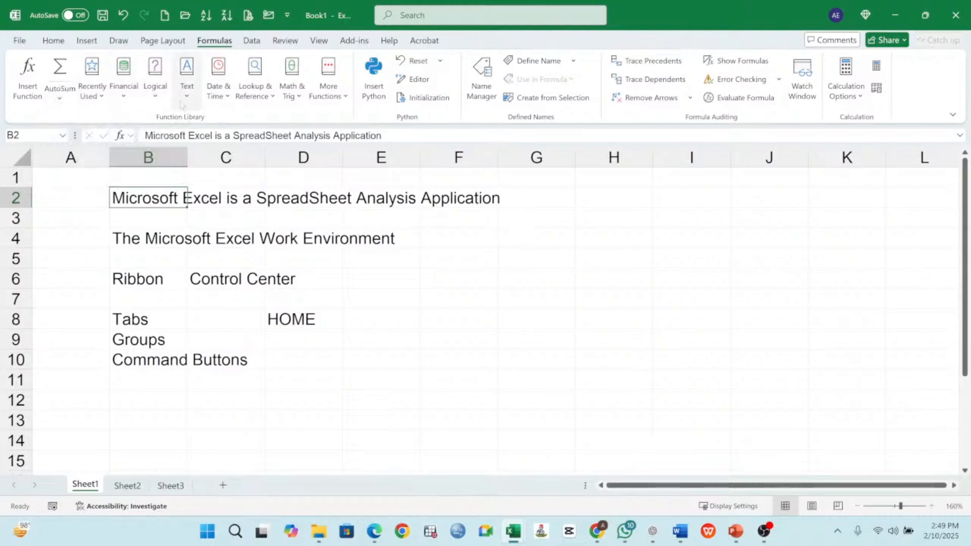
{"action": "left_click", "coordinate": [156, 94]}
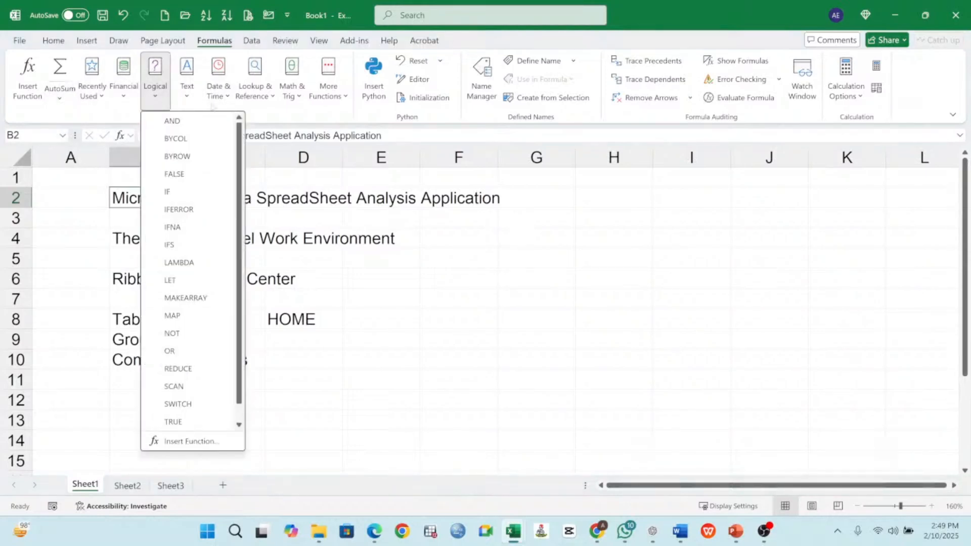
{"action": "left_click", "coordinate": [186, 98]}
{"action": "left_click", "coordinate": [187, 99]}
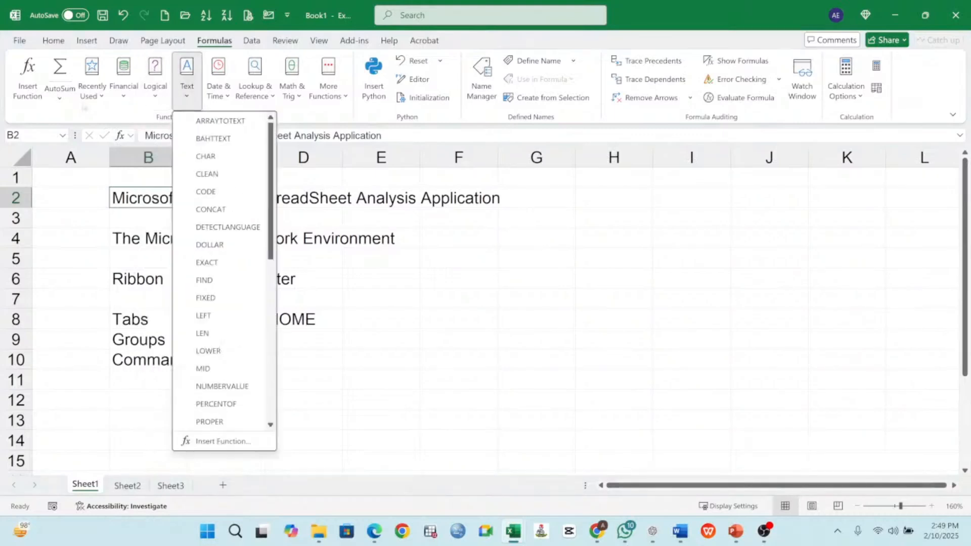
{"action": "left_click", "coordinate": [60, 103]}
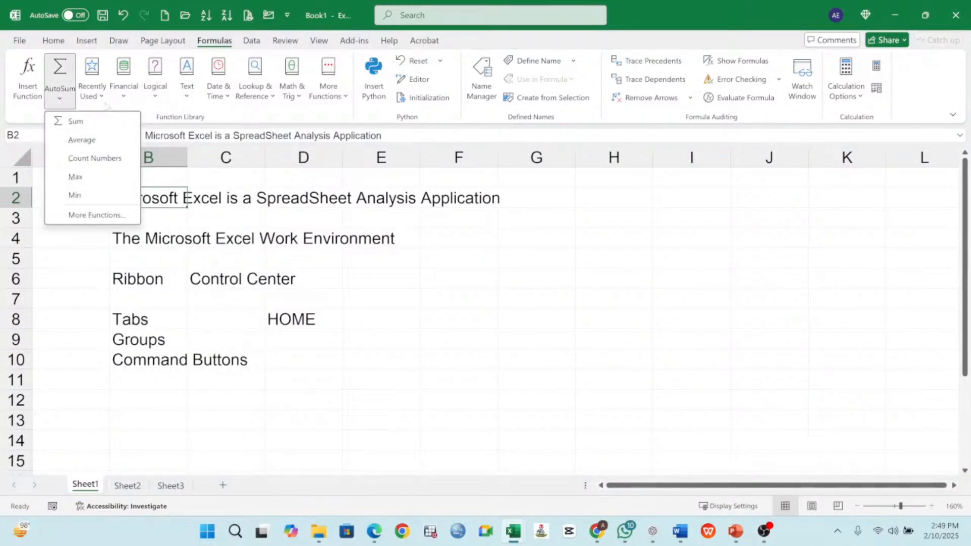
{"action": "left_click", "coordinate": [124, 99]}
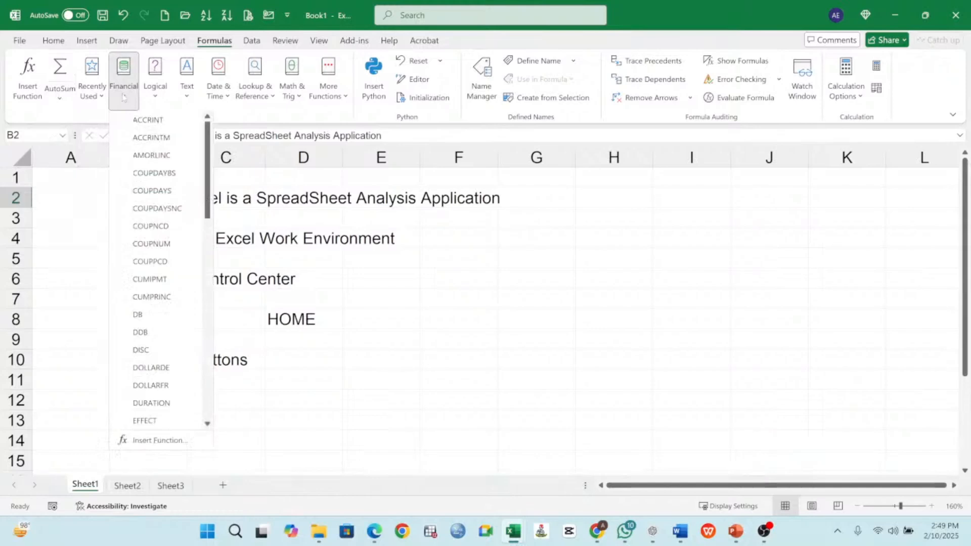
{"action": "left_click", "coordinate": [156, 101]}
{"action": "left_click", "coordinate": [156, 100]}
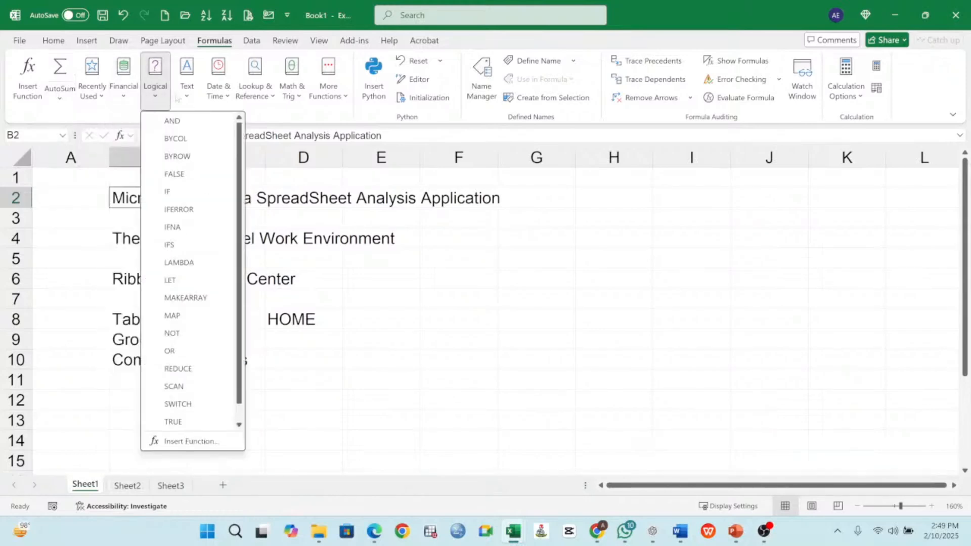
Step: Examine the Date & Time, Math & Trig and More Functions lists, and close the open list
{"action": "left_click", "coordinate": [217, 98]}
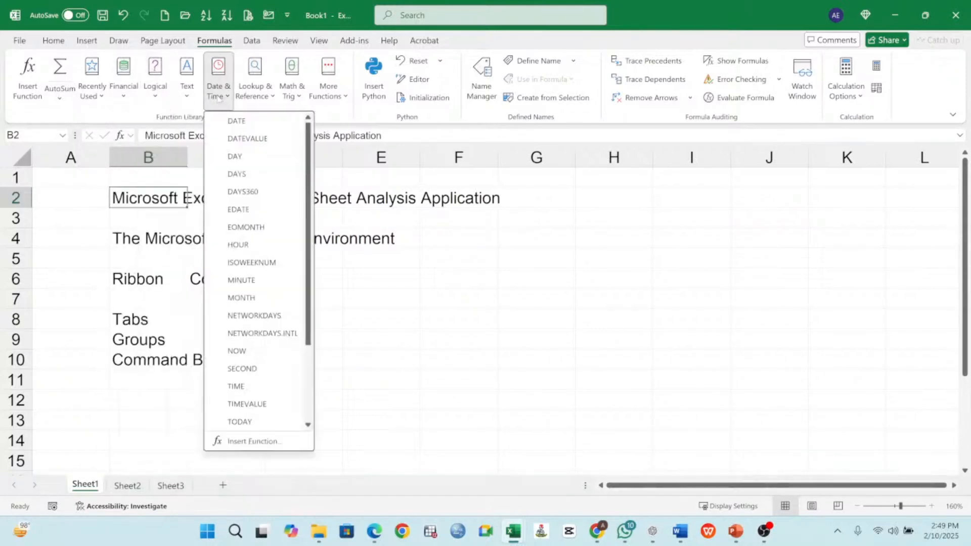
{"action": "left_click", "coordinate": [291, 91]}
{"action": "left_click", "coordinate": [291, 91]}
{"action": "left_click", "coordinate": [328, 91]}
{"action": "left_click", "coordinate": [328, 91]}
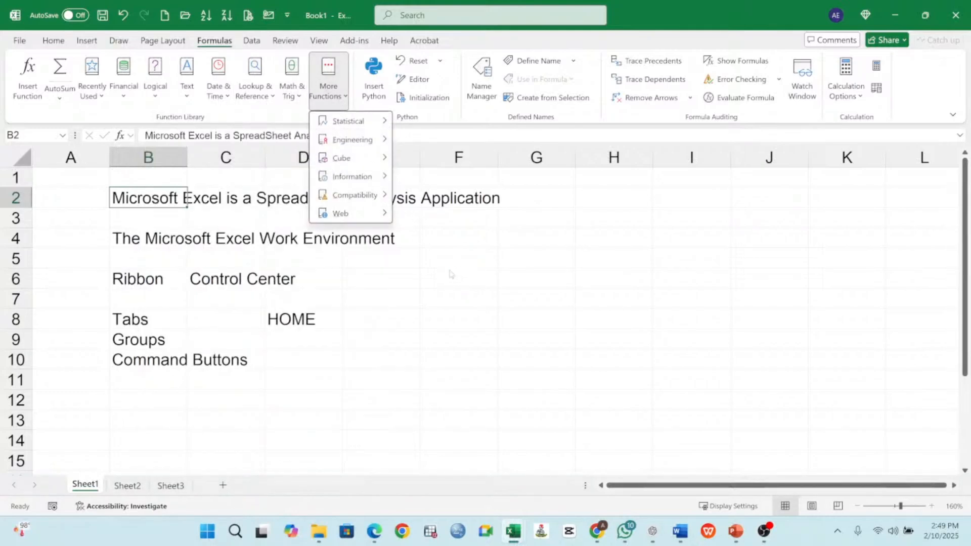
{"action": "left_click", "coordinate": [449, 270]}
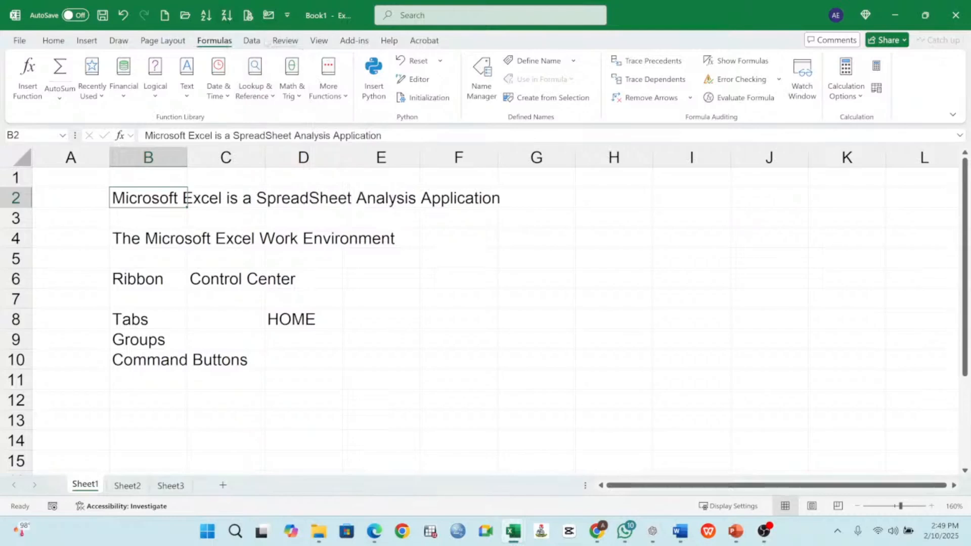
Step: Examine the groups and commands of the Data ribbon section and select cell F7
{"action": "left_click", "coordinate": [251, 42]}
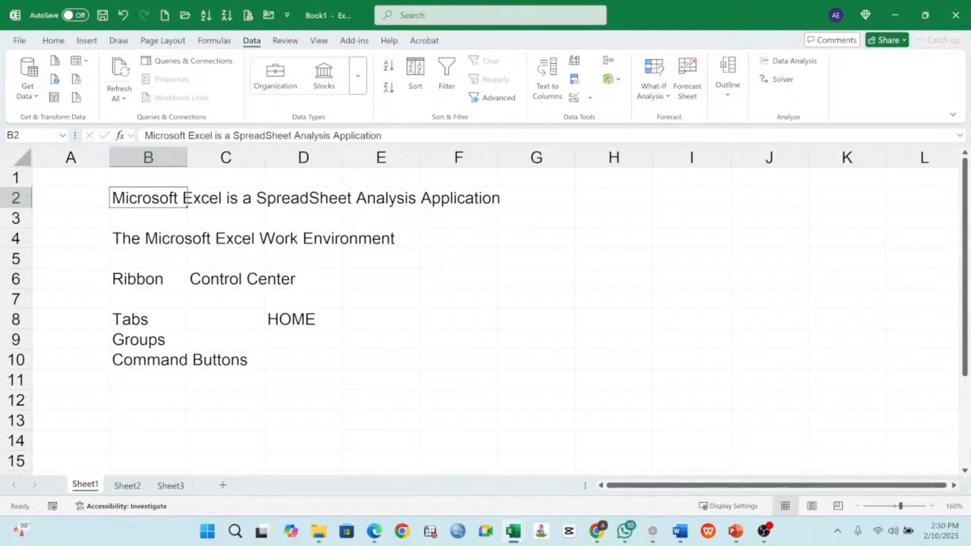
{"action": "key", "text": "alt+Tab"}
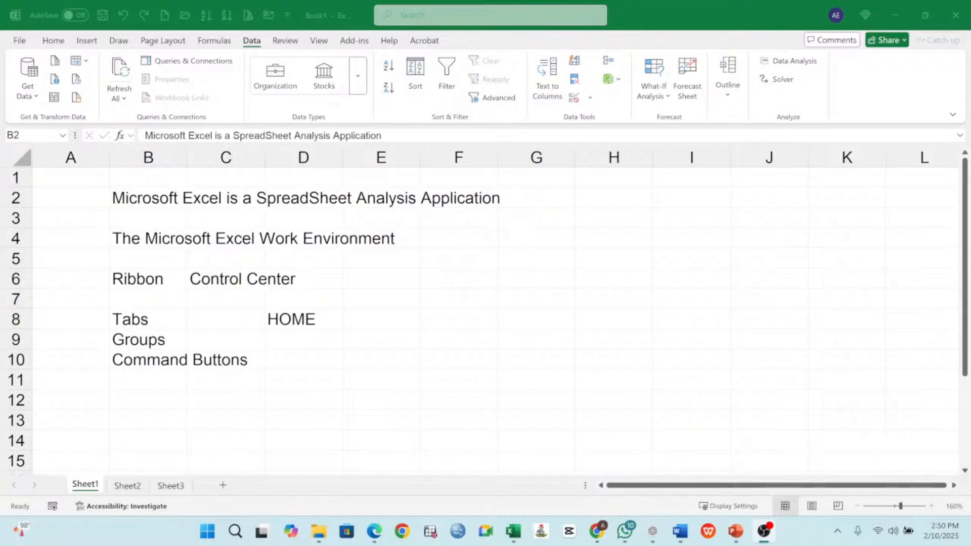
{"action": "left_click", "coordinate": [455, 300]}
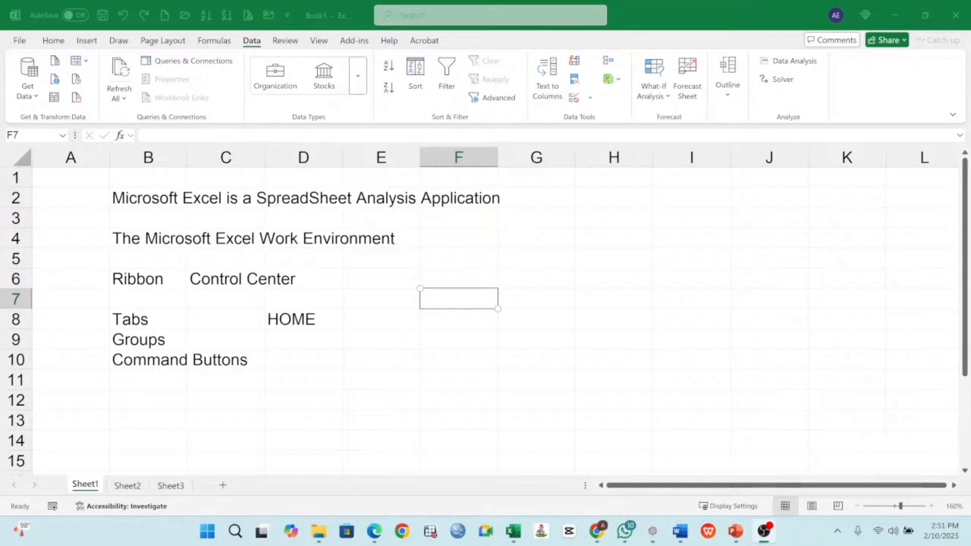
Step: Review the Home, Insert and Draw ribbon sections and return to the Home commands
{"action": "left_click", "coordinate": [53, 41]}
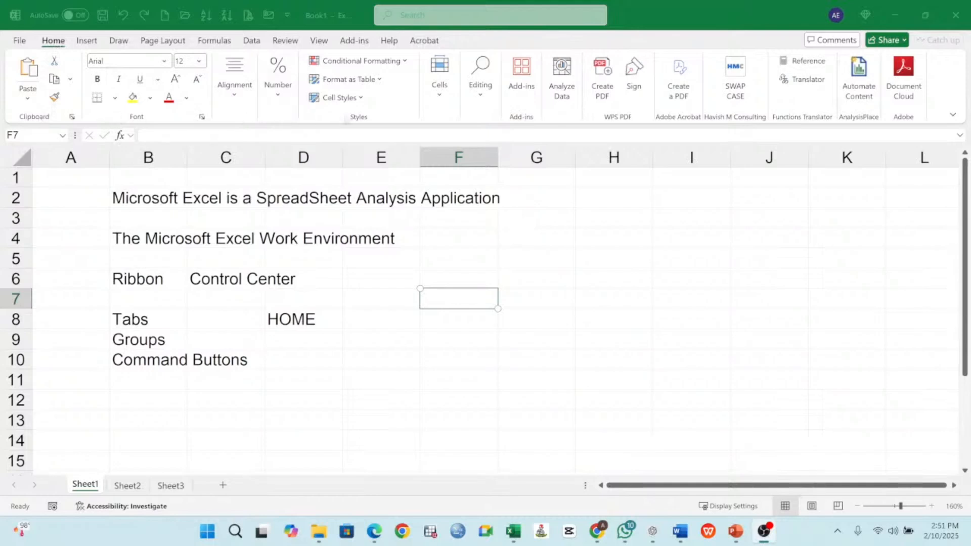
{"action": "left_click", "coordinate": [87, 40]}
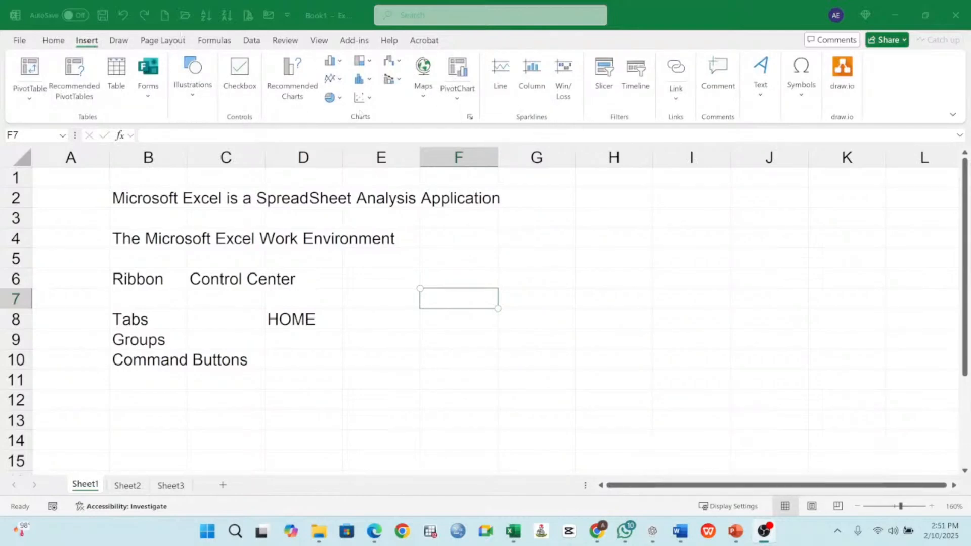
{"action": "left_click", "coordinate": [127, 43]}
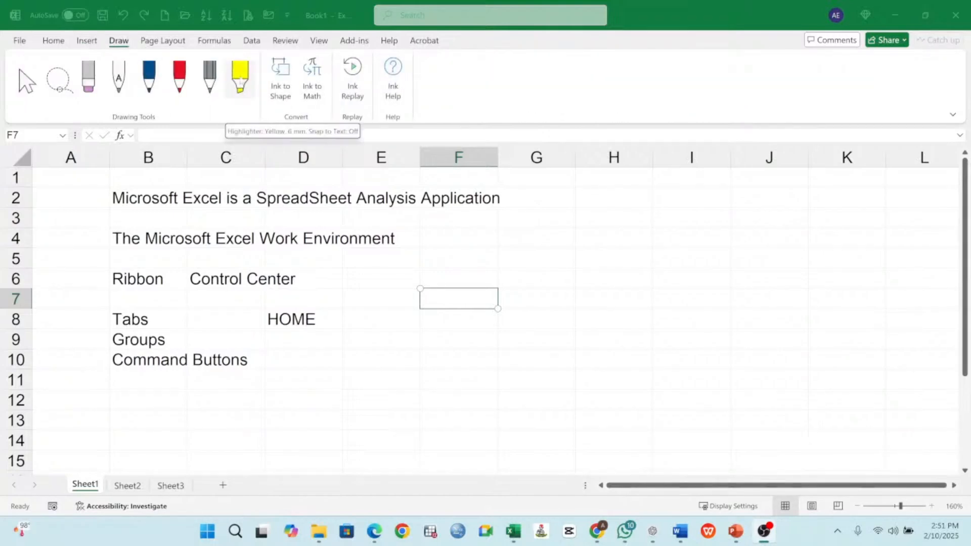
{"action": "left_click", "coordinate": [53, 40]}
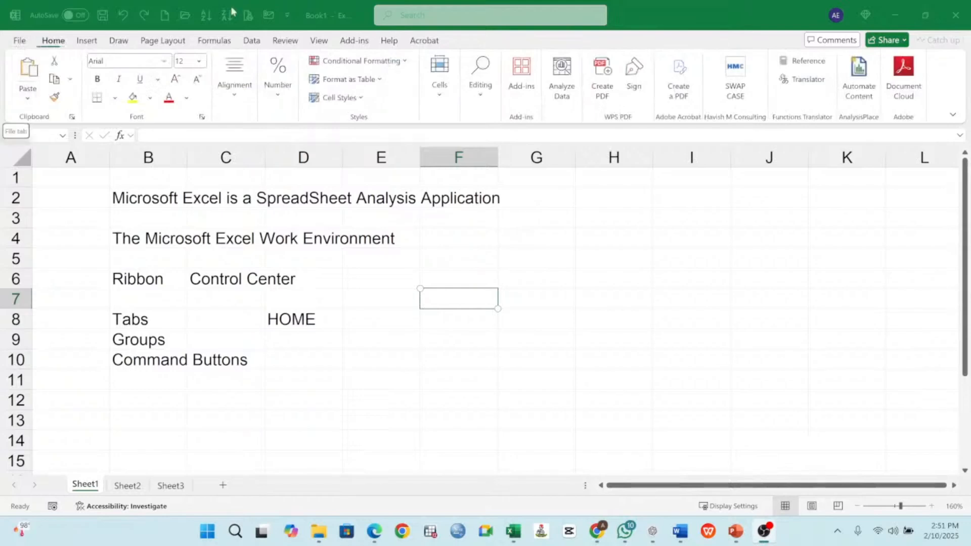
Step: Examine the Quick Access Toolbar and its customization options
{"action": "left_click", "coordinate": [626, 12]}
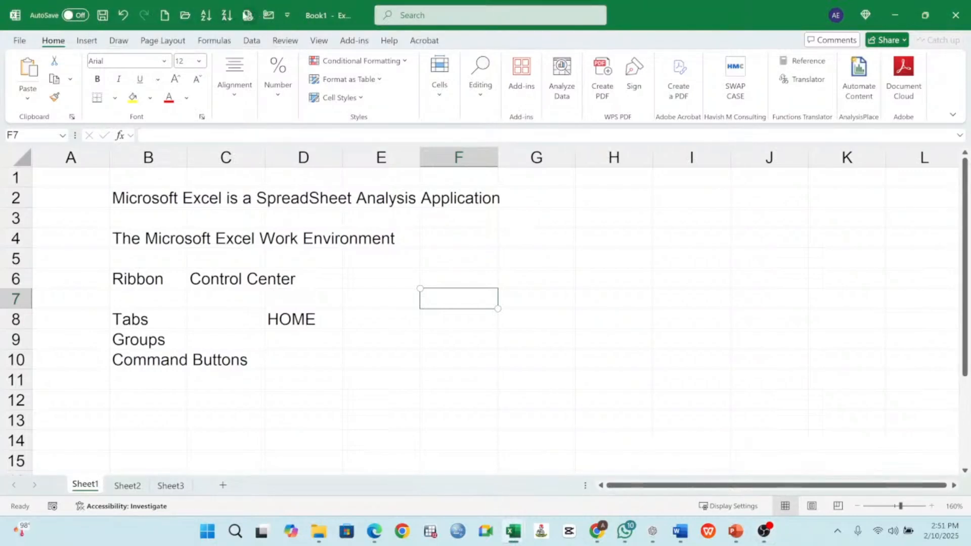
{"action": "left_click", "coordinate": [287, 15]}
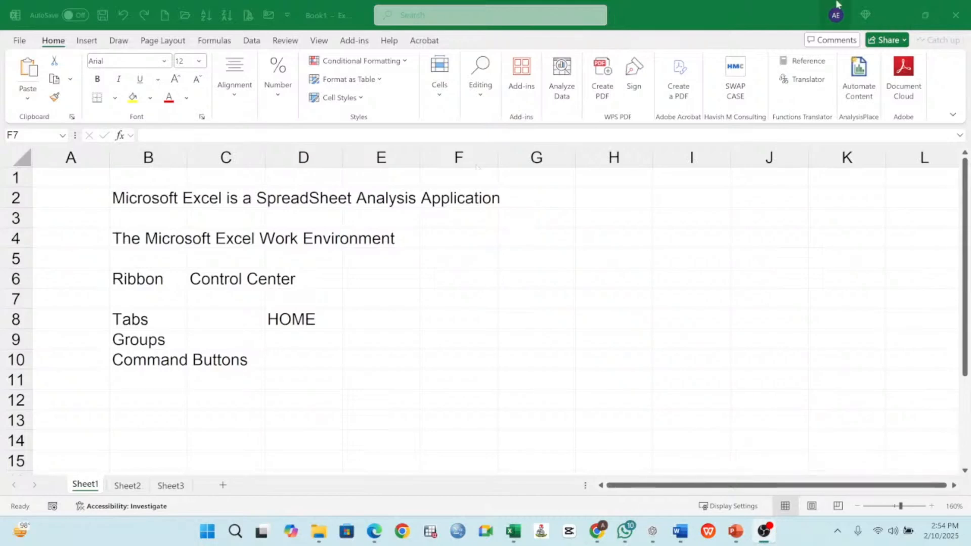
{"action": "left_click", "coordinate": [672, 23]}
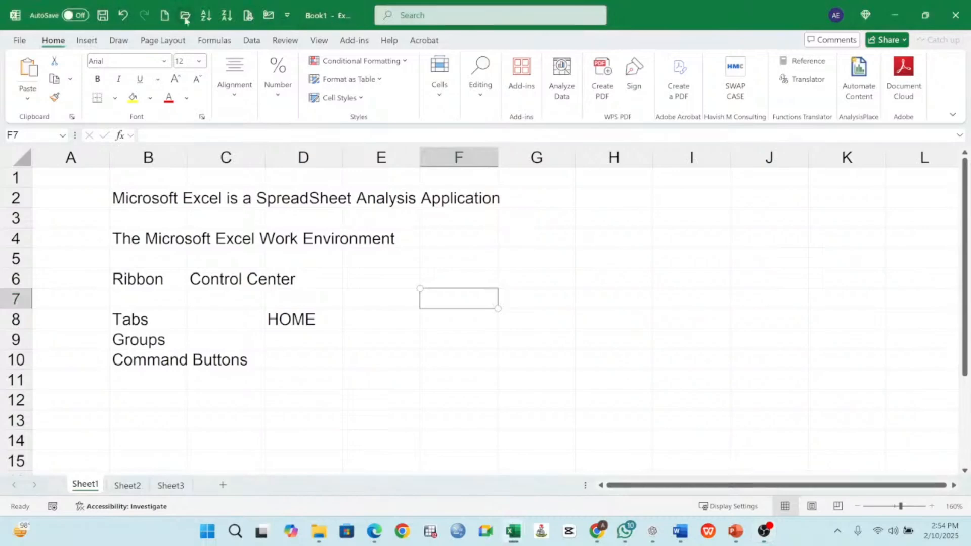
Step: Examine the File backstage start page, including its template shortcuts and the list of recent workbooks
{"action": "left_click", "coordinate": [28, 38]}
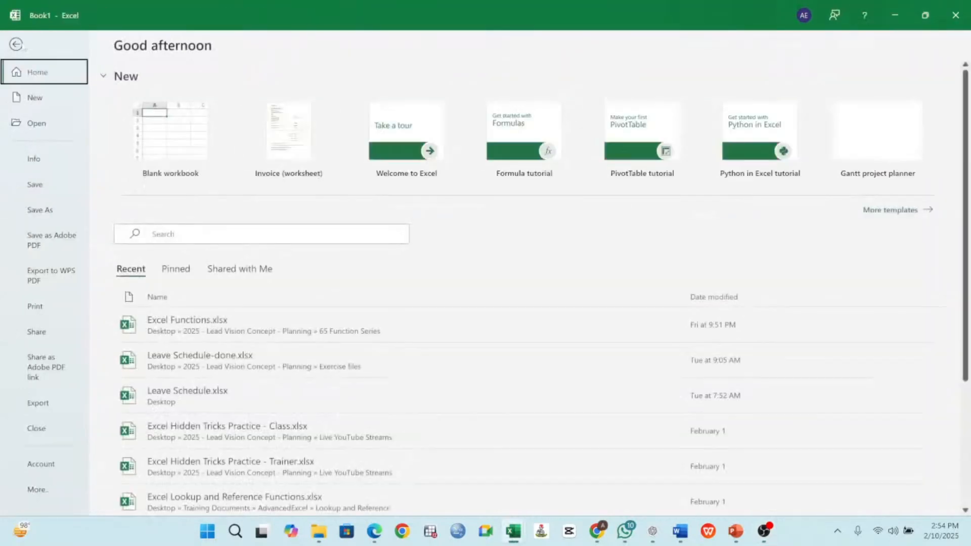
{"action": "left_click", "coordinate": [20, 45]}
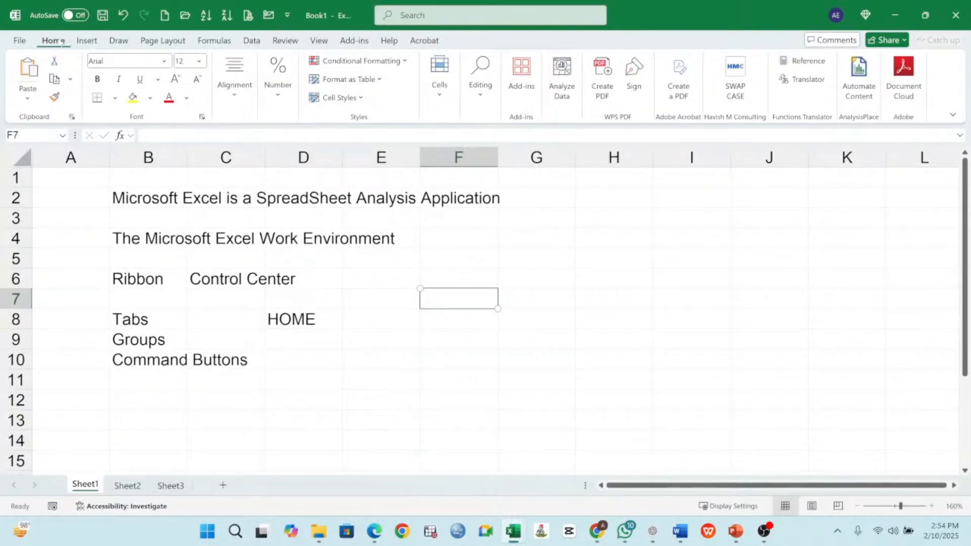
{"action": "left_click", "coordinate": [19, 40]}
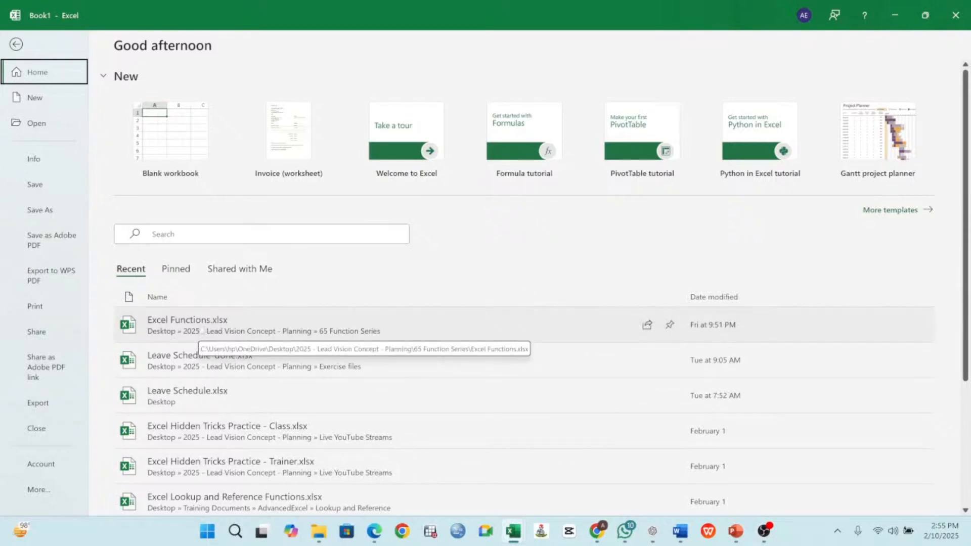
{"action": "scroll", "coordinate": [213, 360], "scroll_direction": "down", "scroll_amount": 3}
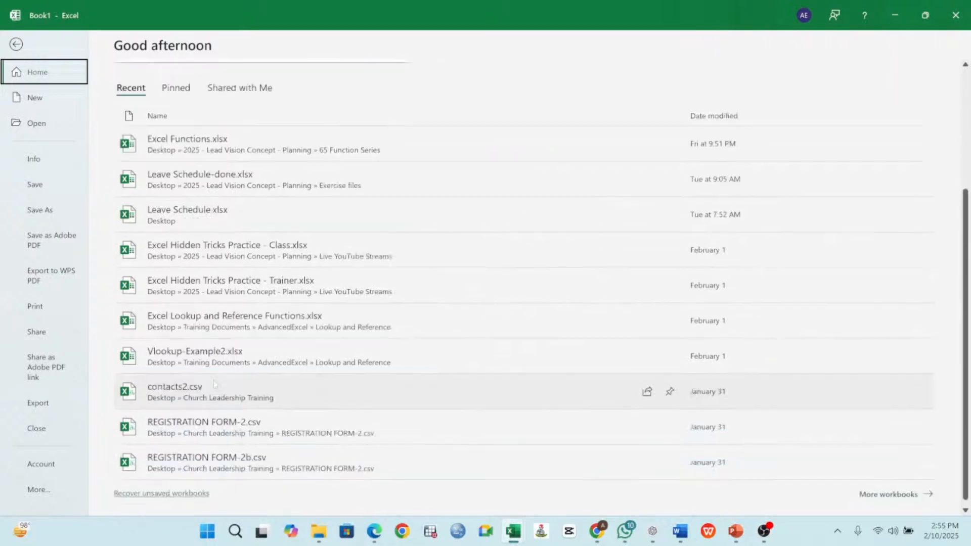
{"action": "scroll", "coordinate": [220, 364], "scroll_direction": "up", "scroll_amount": 3}
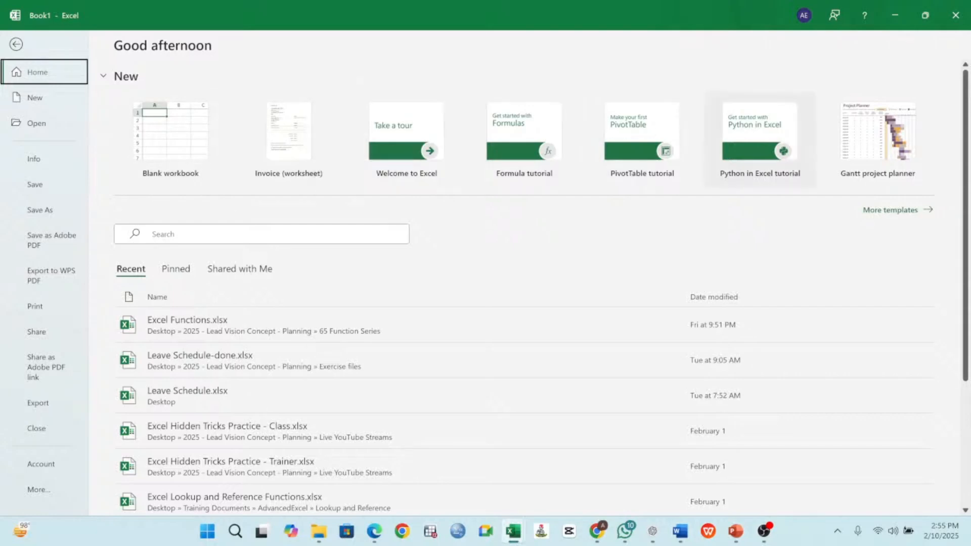
Step: Browse the full gallery of new workbook templates through to the Business plan checklist
{"action": "left_click", "coordinate": [891, 210]}
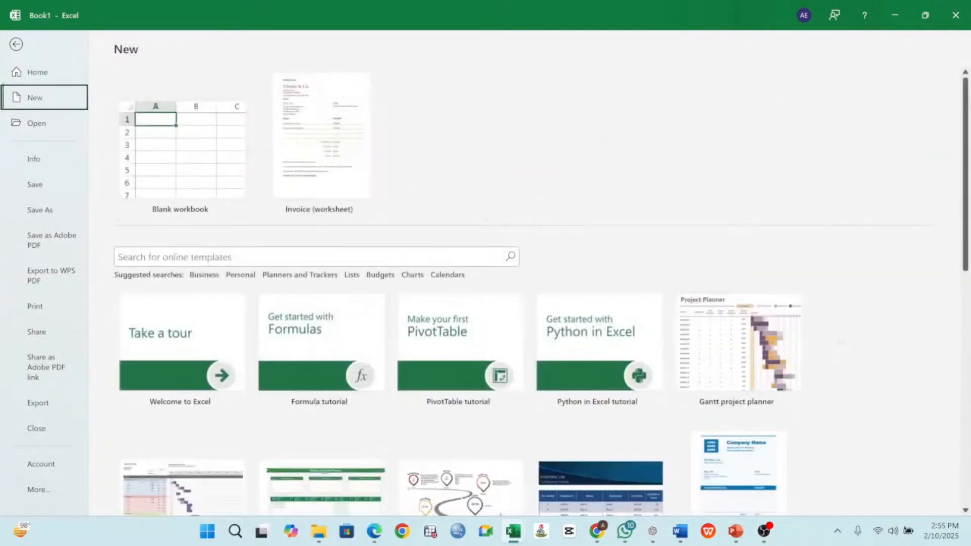
{"action": "scroll", "coordinate": [368, 345], "scroll_direction": "down", "scroll_amount": 5}
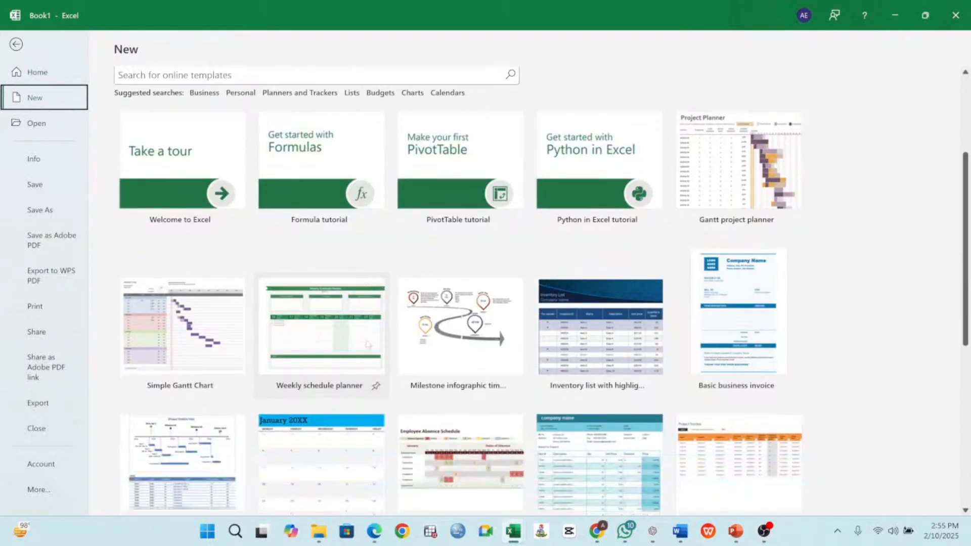
{"action": "scroll", "coordinate": [368, 345], "scroll_direction": "down", "scroll_amount": 1}
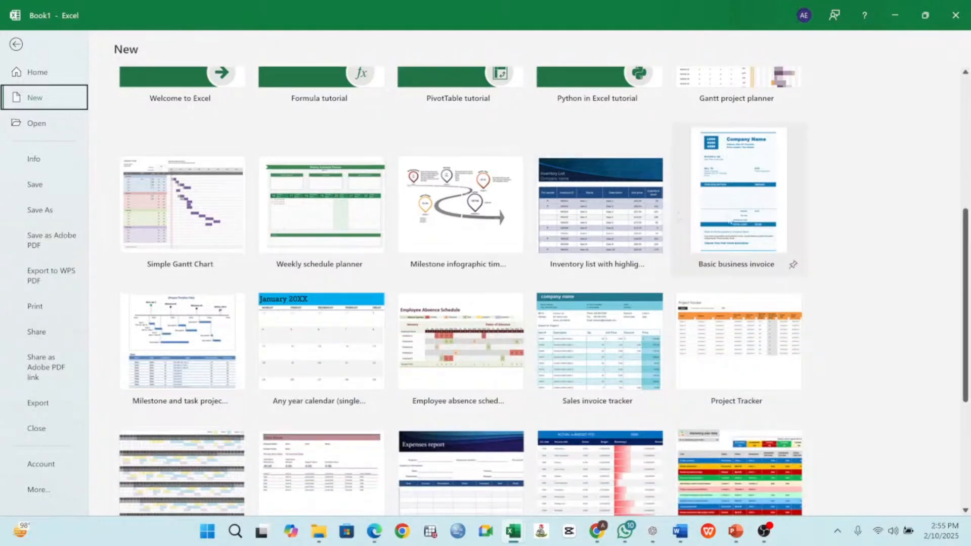
{"action": "scroll", "coordinate": [746, 206], "scroll_direction": "down", "scroll_amount": 2}
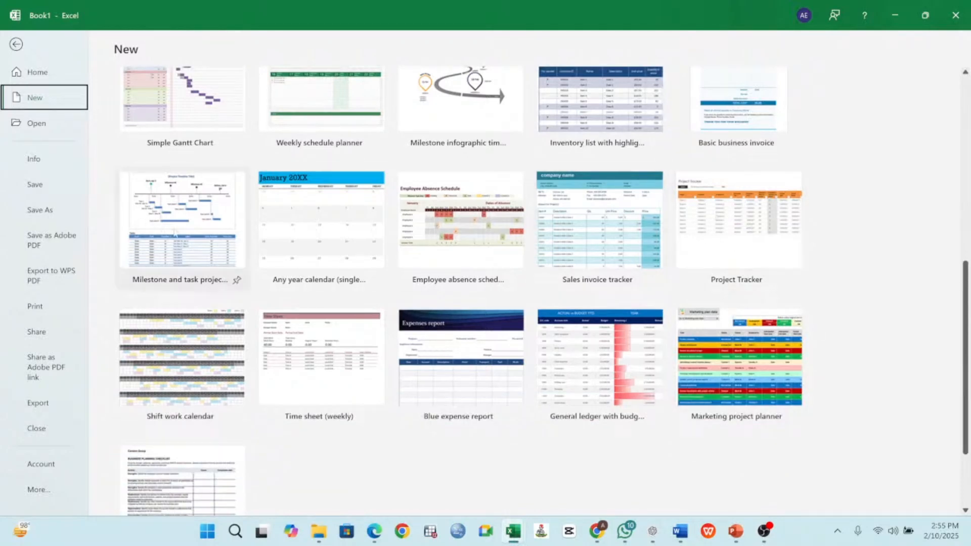
{"action": "scroll", "coordinate": [174, 234], "scroll_direction": "down", "scroll_amount": 1}
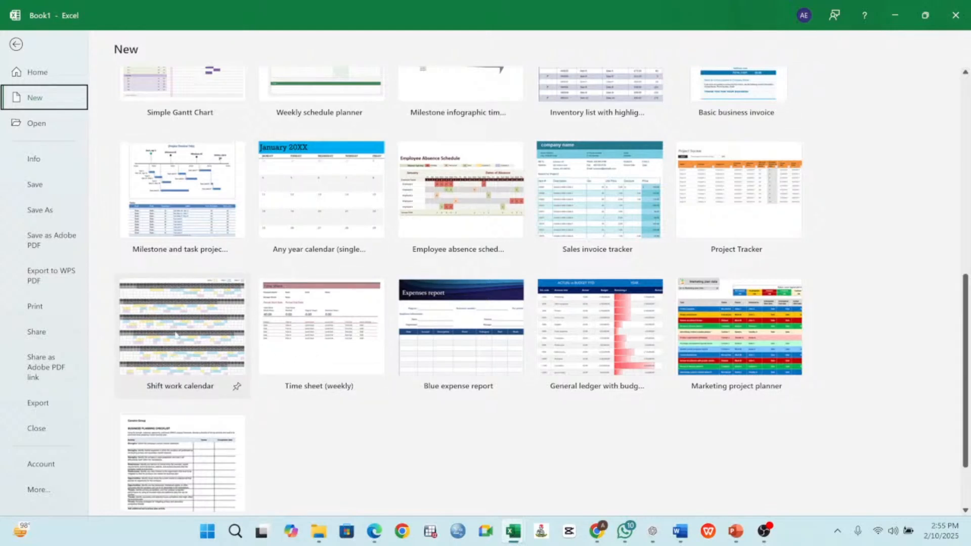
{"action": "scroll", "coordinate": [177, 335], "scroll_direction": "down", "scroll_amount": 1}
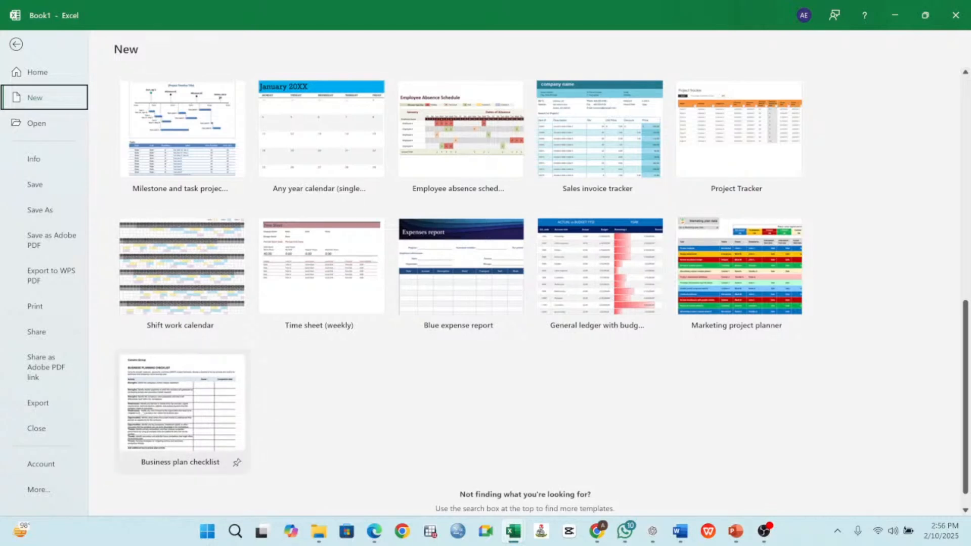
{"action": "left_click", "coordinate": [179, 407]}
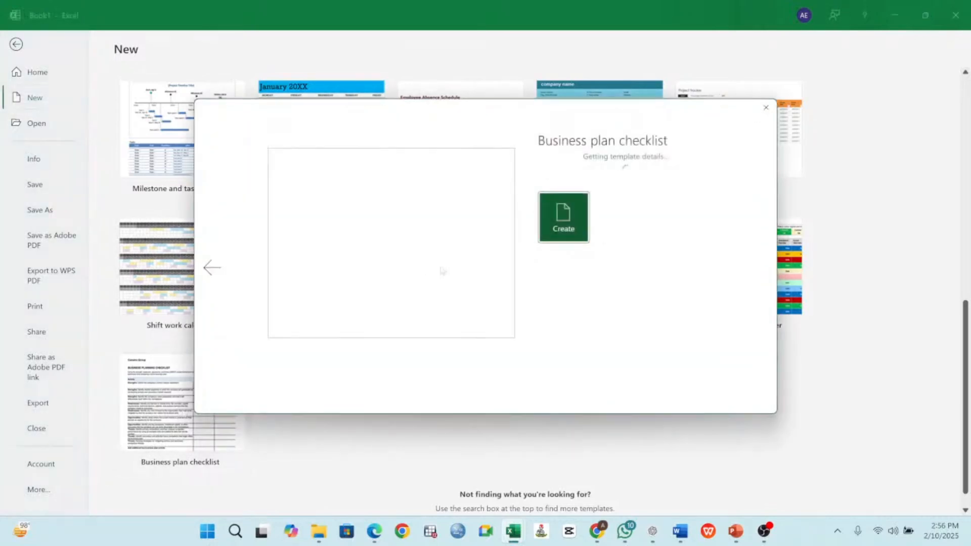
{"action": "left_click", "coordinate": [566, 229]}
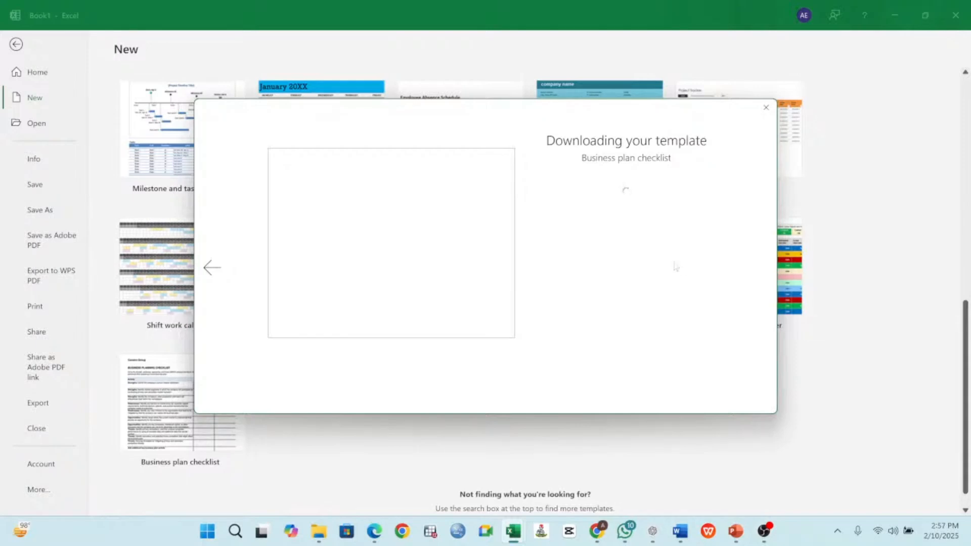
{"action": "left_click", "coordinate": [767, 109]}
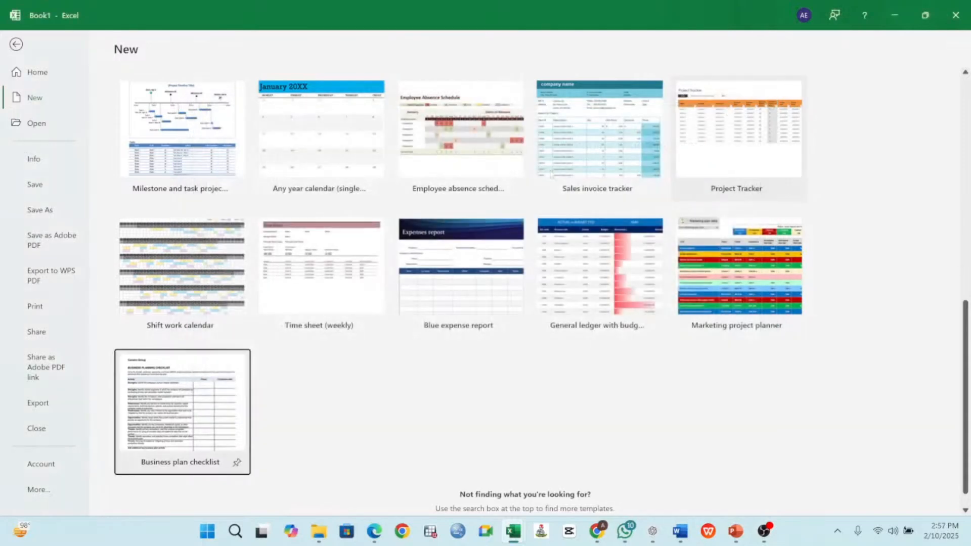
Step: Create new workbooks from the Business plan checklist and Any year calendar (single month per tab) templates
{"action": "key", "text": "Return"}
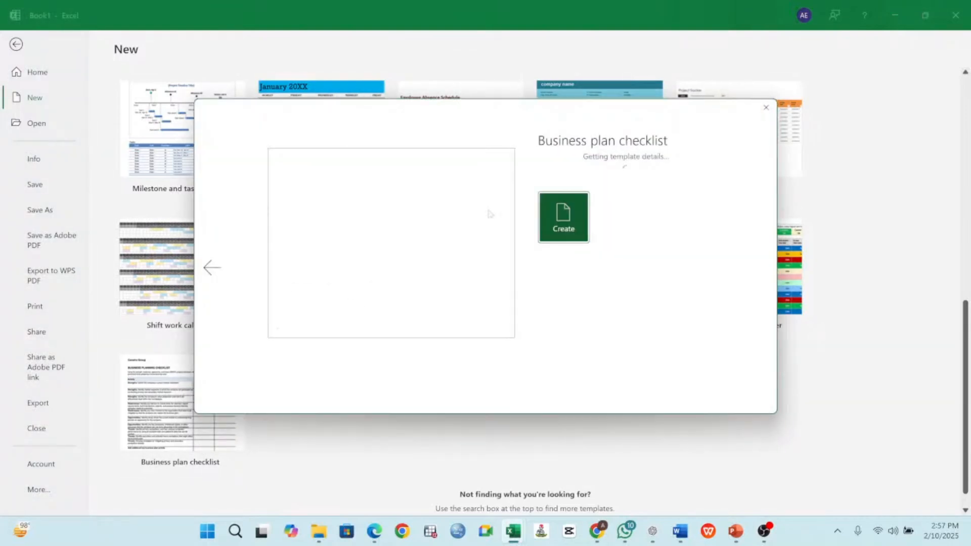
{"action": "left_click", "coordinate": [562, 218]}
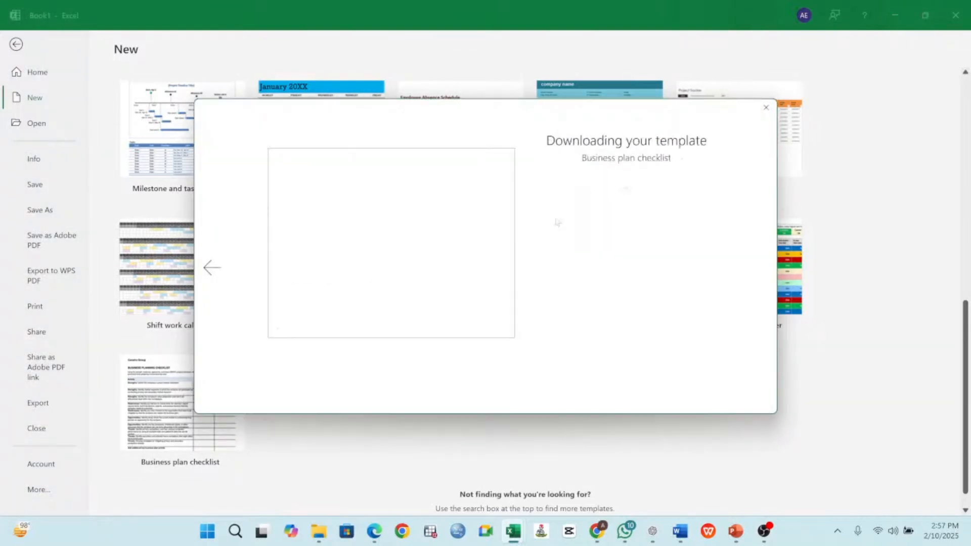
{"action": "left_click", "coordinate": [767, 107]}
{"action": "left_click", "coordinate": [321, 131]}
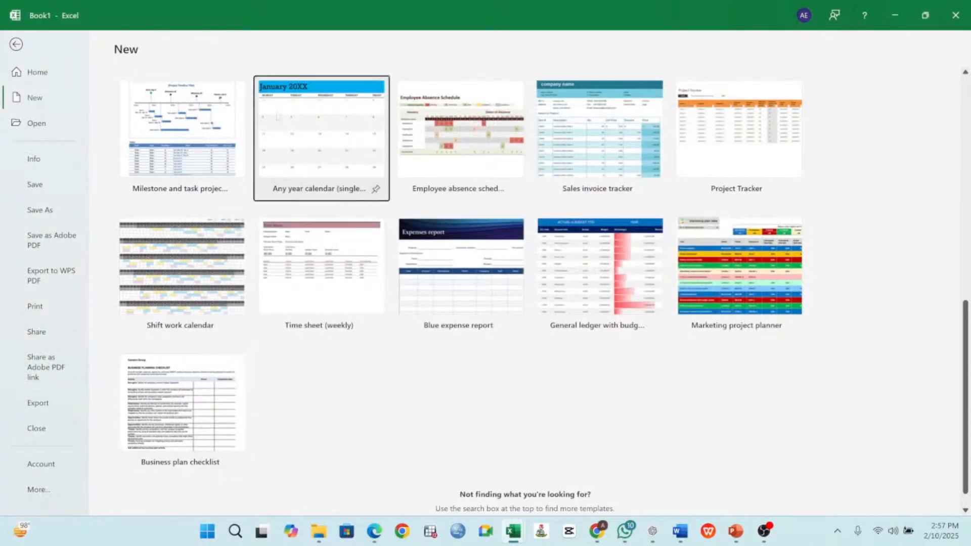
{"action": "left_click", "coordinate": [563, 346]}
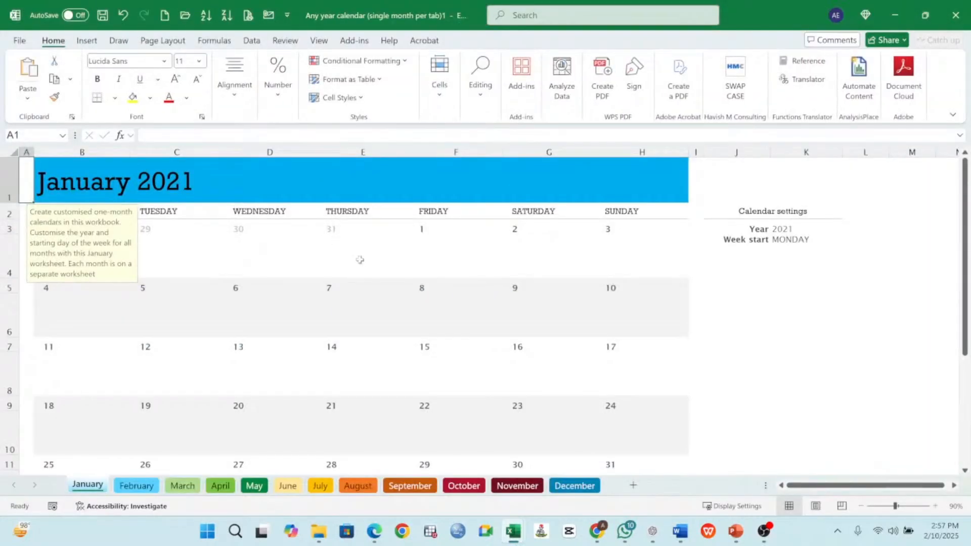
Step: Look through the calendar's monthly sheets from February to December and close the calendar workbook
{"action": "left_click", "coordinate": [136, 486]}
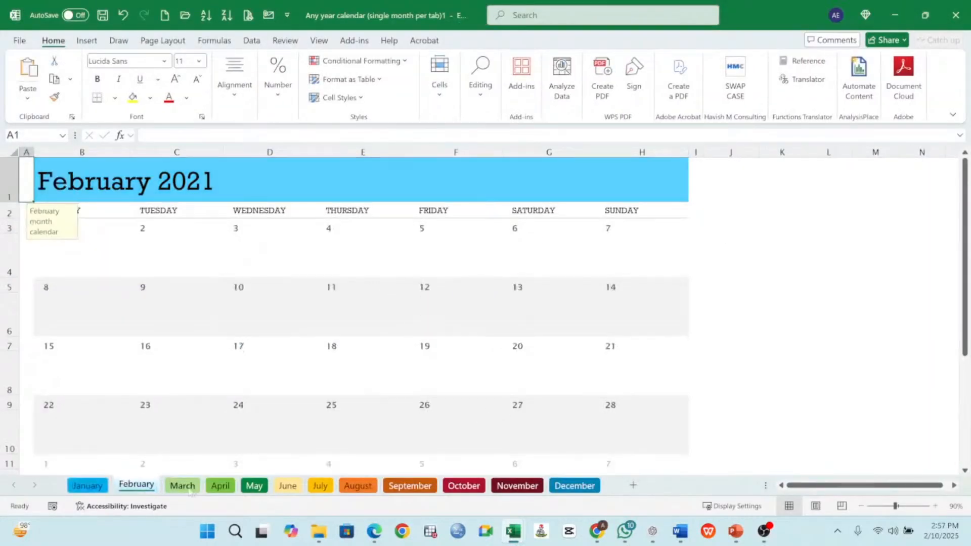
{"action": "left_click", "coordinate": [182, 485]}
{"action": "left_click", "coordinate": [221, 486]}
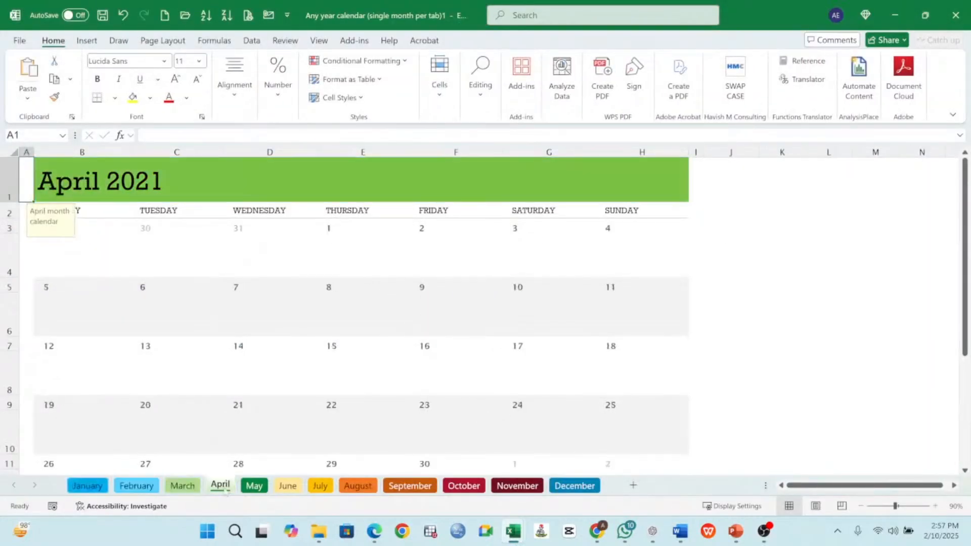
{"action": "left_click", "coordinate": [255, 486]}
{"action": "left_click", "coordinate": [287, 485]}
{"action": "left_click", "coordinate": [319, 486]}
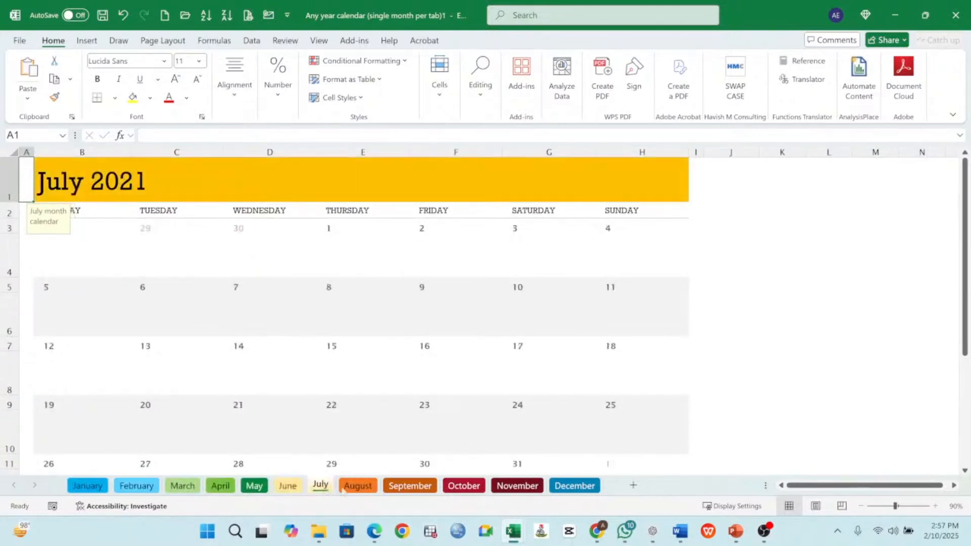
{"action": "left_click", "coordinate": [357, 486]}
{"action": "left_click", "coordinate": [413, 487]}
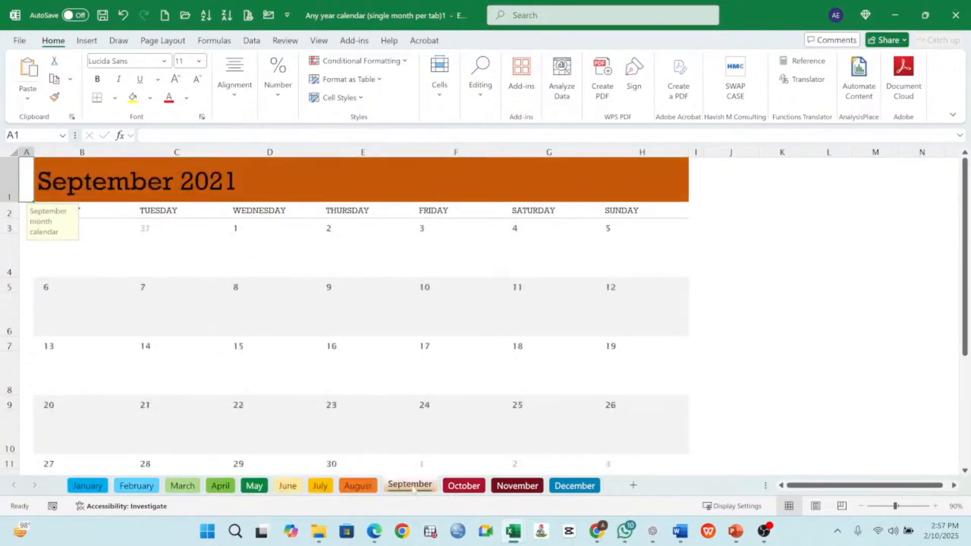
{"action": "left_click", "coordinate": [465, 486]}
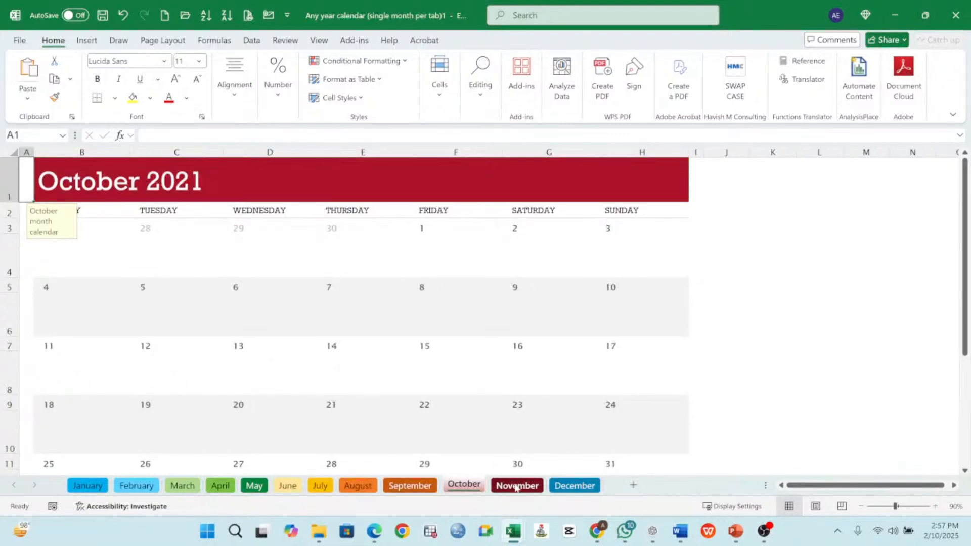
{"action": "left_click", "coordinate": [515, 486]}
{"action": "left_click", "coordinate": [574, 486]}
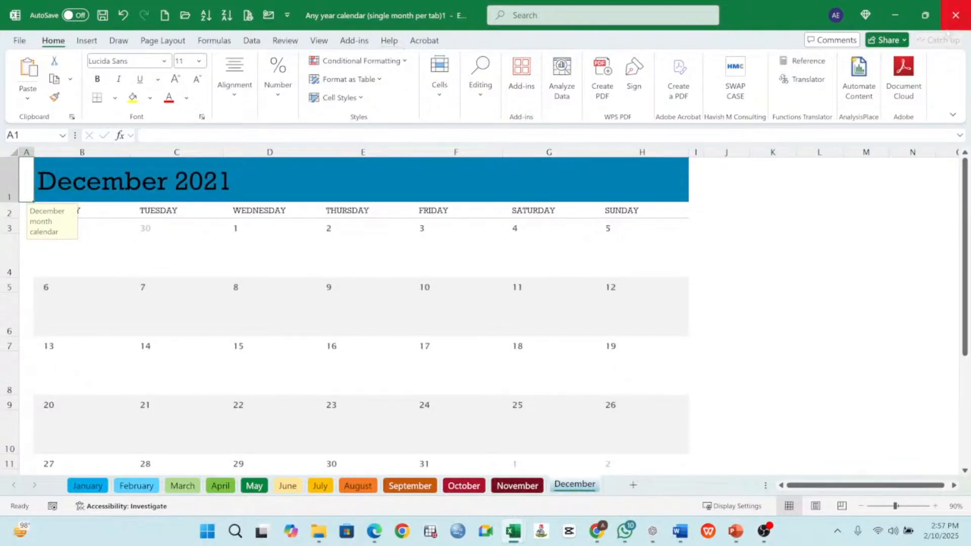
{"action": "left_click", "coordinate": [956, 16]}
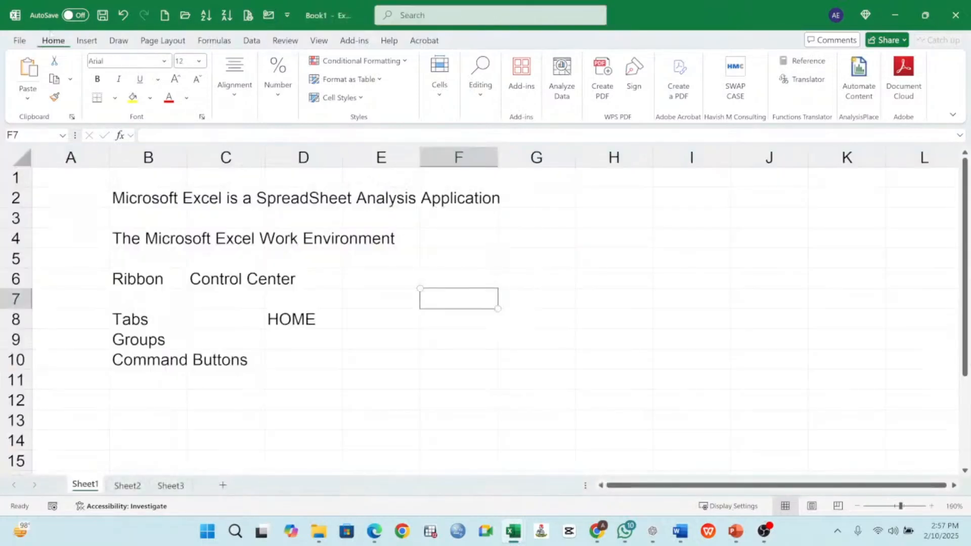
Step: Examine the Strengths, Weaknesses and Opportunities activities in the business planning checklist
{"action": "left_click", "coordinate": [19, 40]}
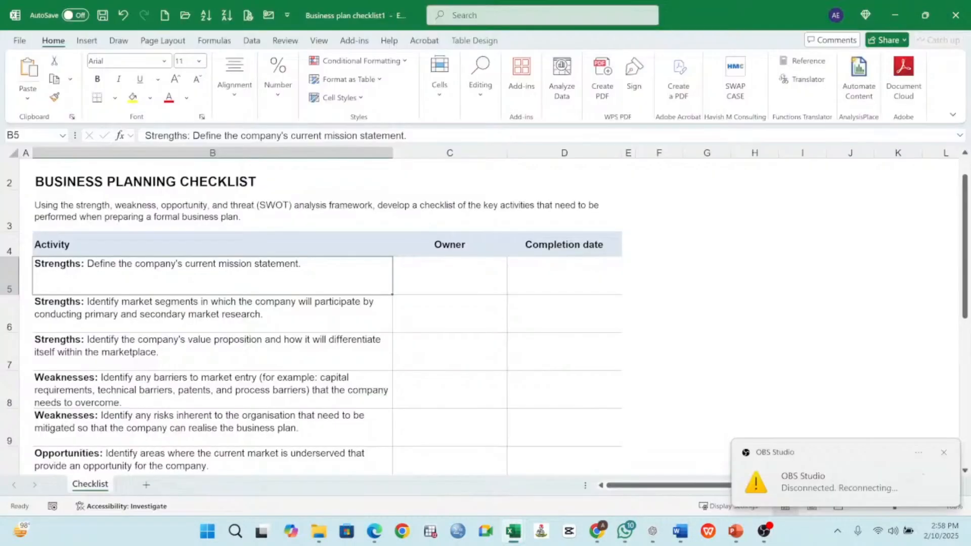
{"action": "left_click", "coordinate": [815, 487]}
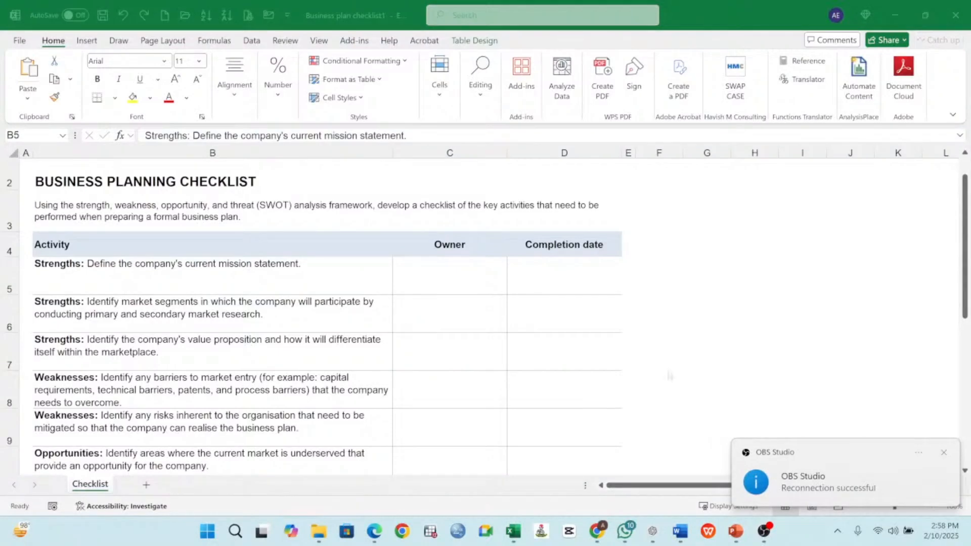
{"action": "left_click", "coordinate": [228, 263]}
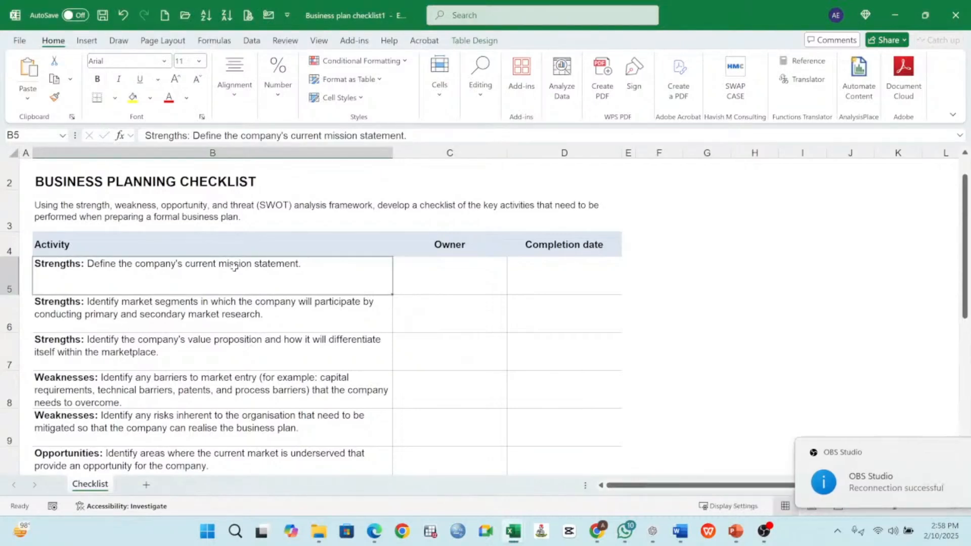
{"action": "left_click", "coordinate": [248, 304]}
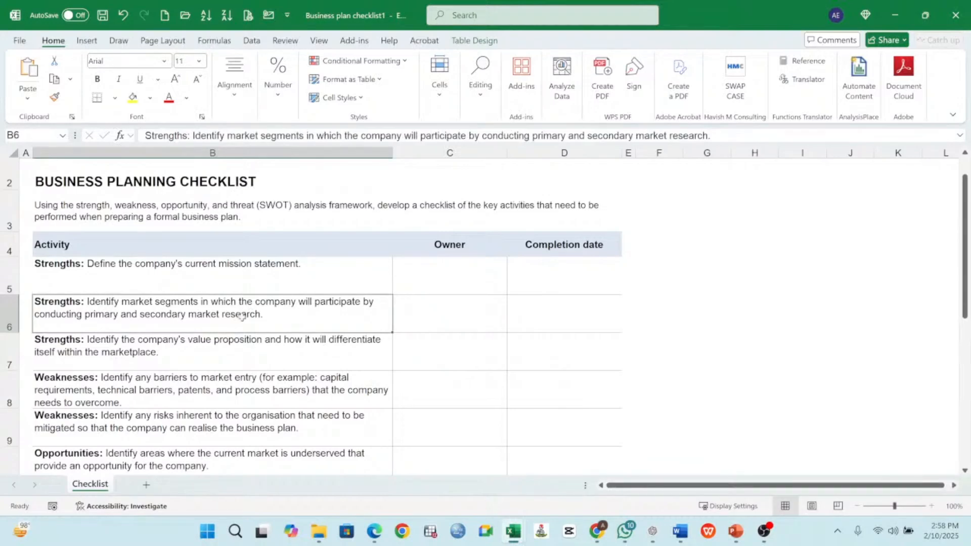
{"action": "left_click", "coordinate": [205, 354]}
{"action": "scroll", "coordinate": [204, 353], "scroll_direction": "down", "scroll_amount": 1}
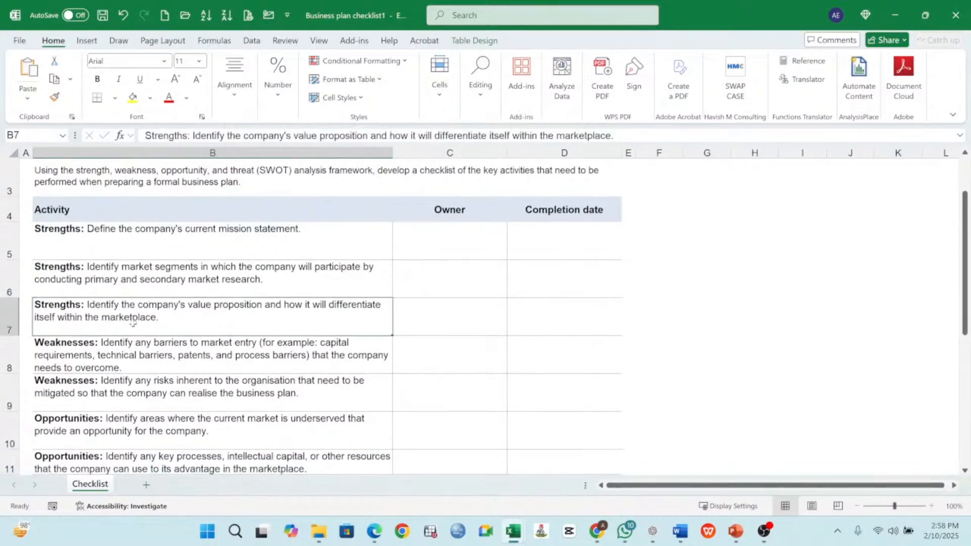
{"action": "left_click", "coordinate": [150, 349]}
{"action": "left_click", "coordinate": [148, 387]}
{"action": "scroll", "coordinate": [148, 386], "scroll_direction": "down", "scroll_amount": 1}
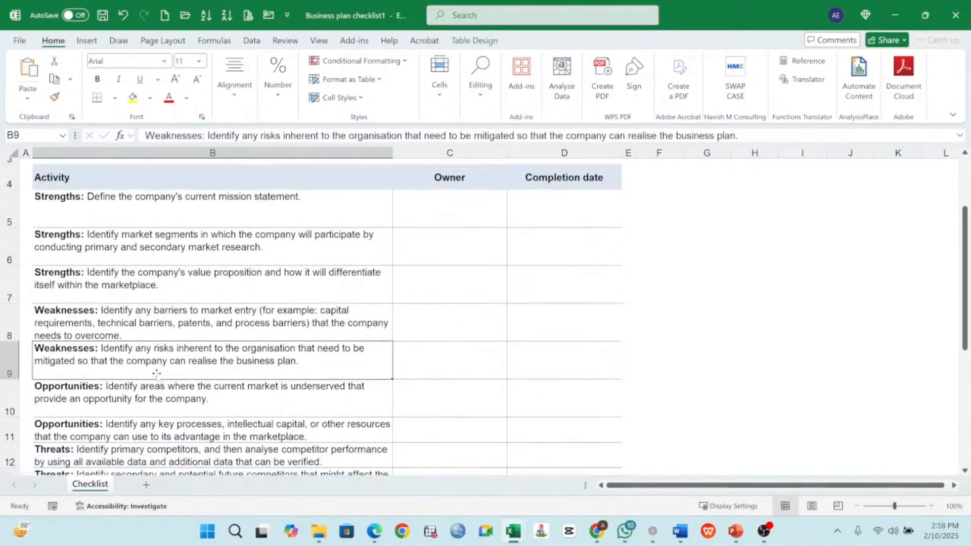
{"action": "left_click", "coordinate": [147, 393]}
{"action": "scroll", "coordinate": [147, 393], "scroll_direction": "down", "scroll_amount": 2}
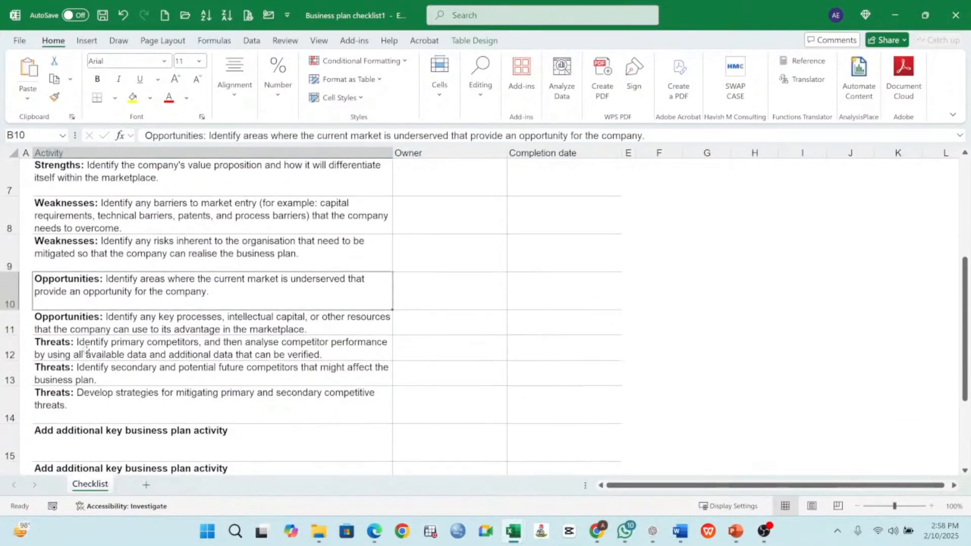
Step: Examine the Threats activities and the remaining rows of the checklist, and return to its beginning
{"action": "left_click", "coordinate": [87, 351]}
{"action": "left_click", "coordinate": [134, 375]}
{"action": "scroll", "coordinate": [134, 375], "scroll_direction": "down", "scroll_amount": 2}
{"action": "left_click", "coordinate": [157, 349]}
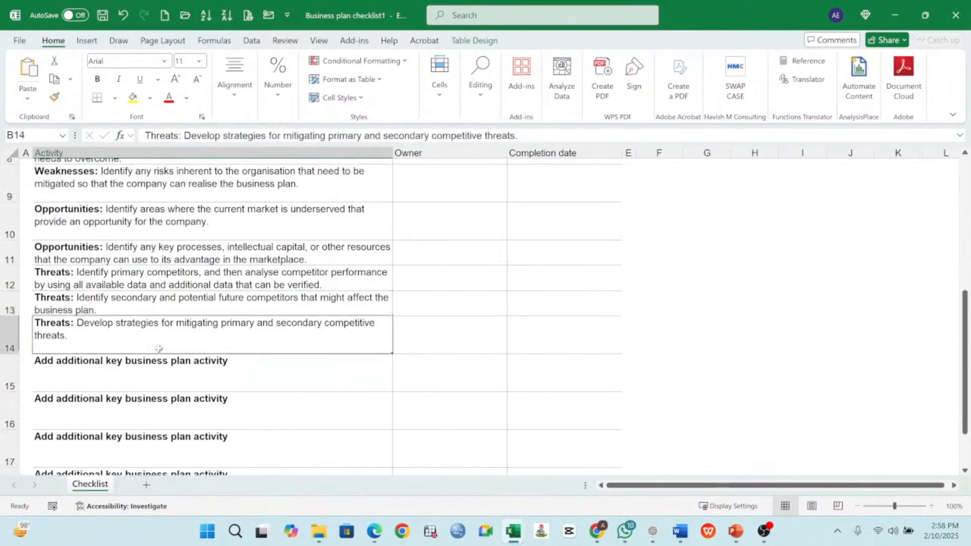
{"action": "scroll", "coordinate": [187, 310], "scroll_direction": "down", "scroll_amount": 6}
{"action": "scroll", "coordinate": [189, 309], "scroll_direction": "up", "scroll_amount": 5}
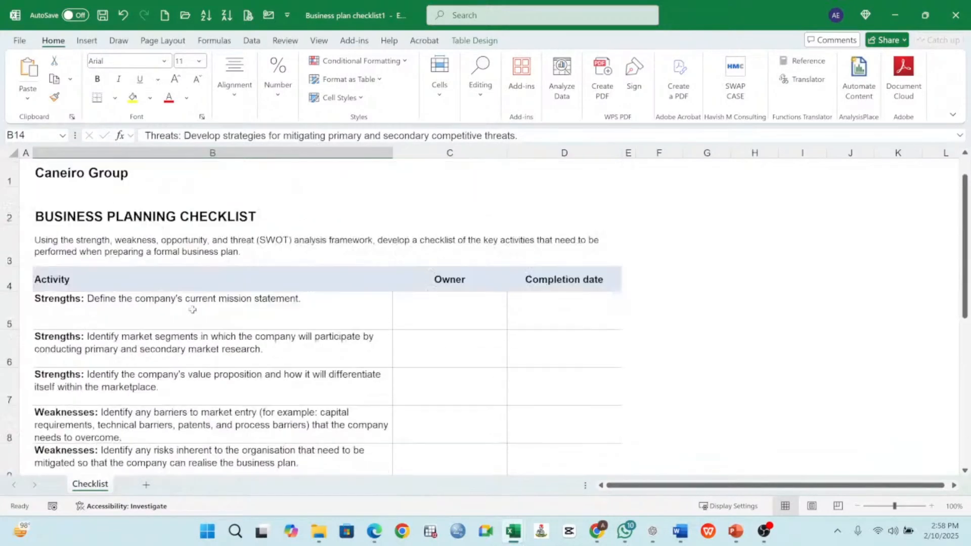
Step: Examine the checklist's company name, title and SWOT introduction, and close the business plan workbook
{"action": "left_click", "coordinate": [156, 251]}
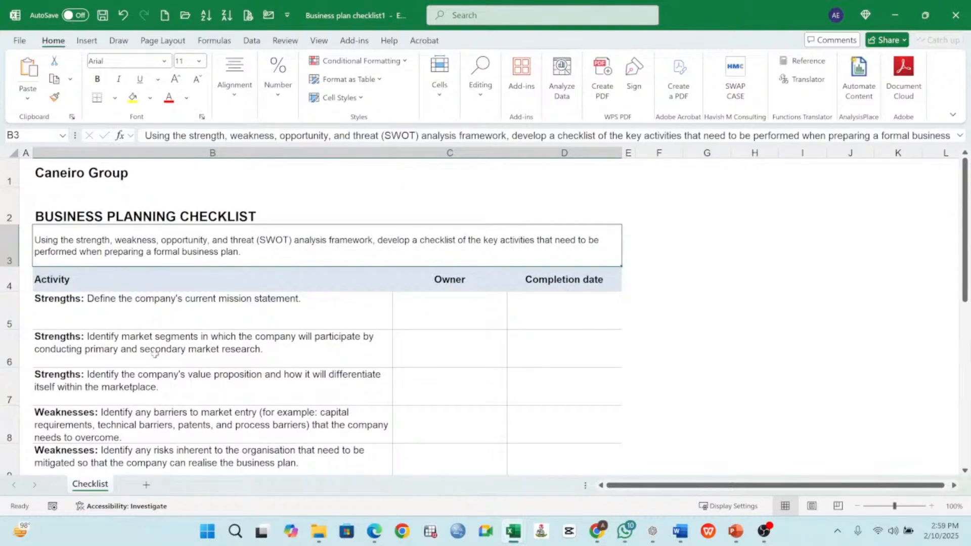
{"action": "left_click", "coordinate": [223, 214]}
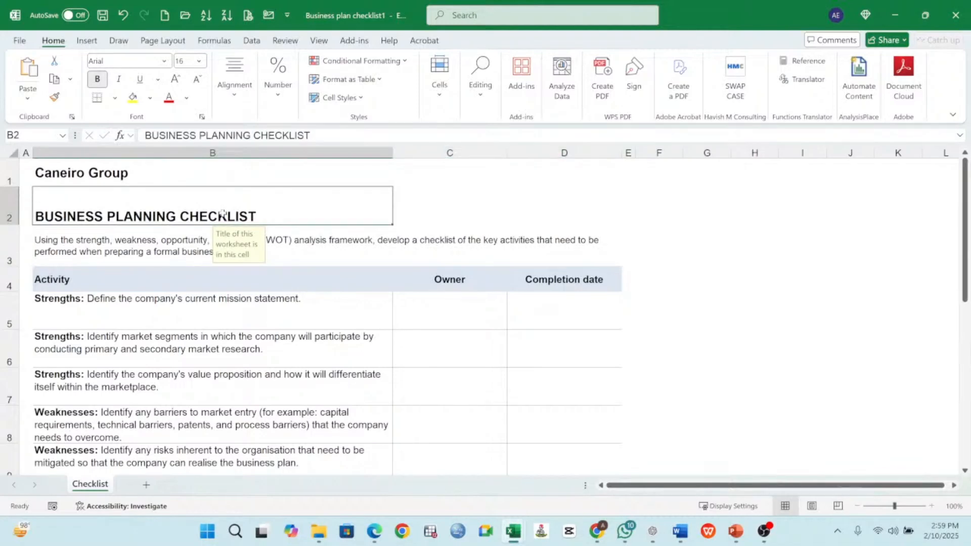
{"action": "left_click", "coordinate": [129, 183]}
{"action": "left_click", "coordinate": [153, 249]}
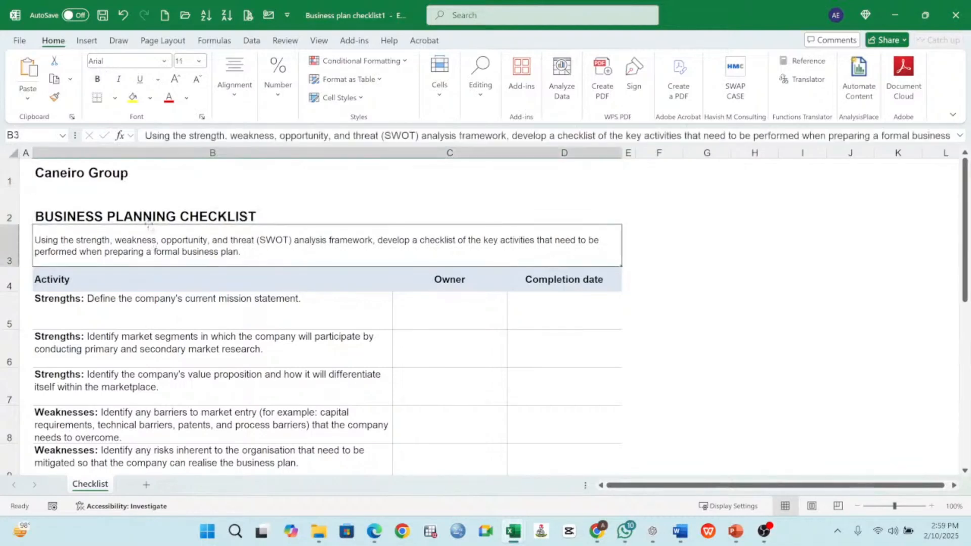
{"action": "left_click", "coordinate": [149, 215]}
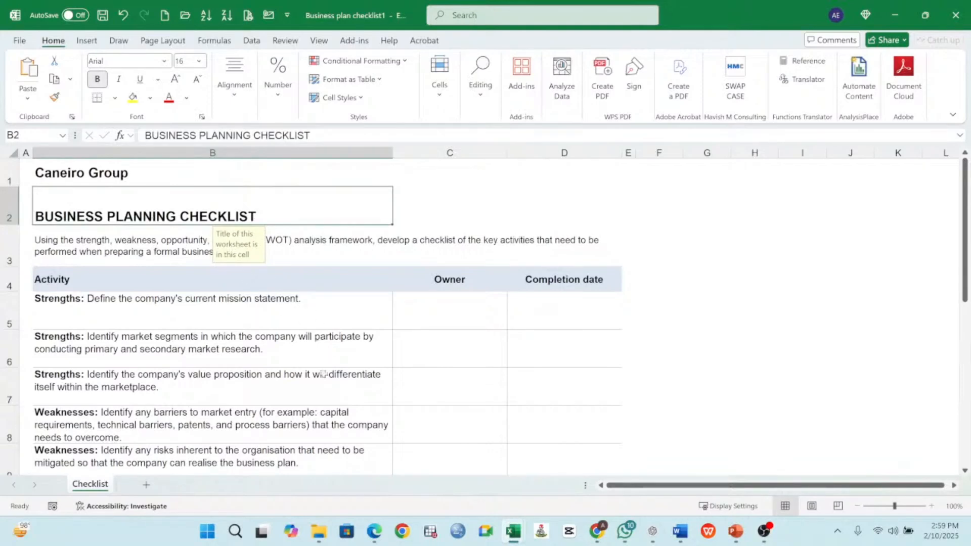
{"action": "left_click", "coordinate": [955, 15]}
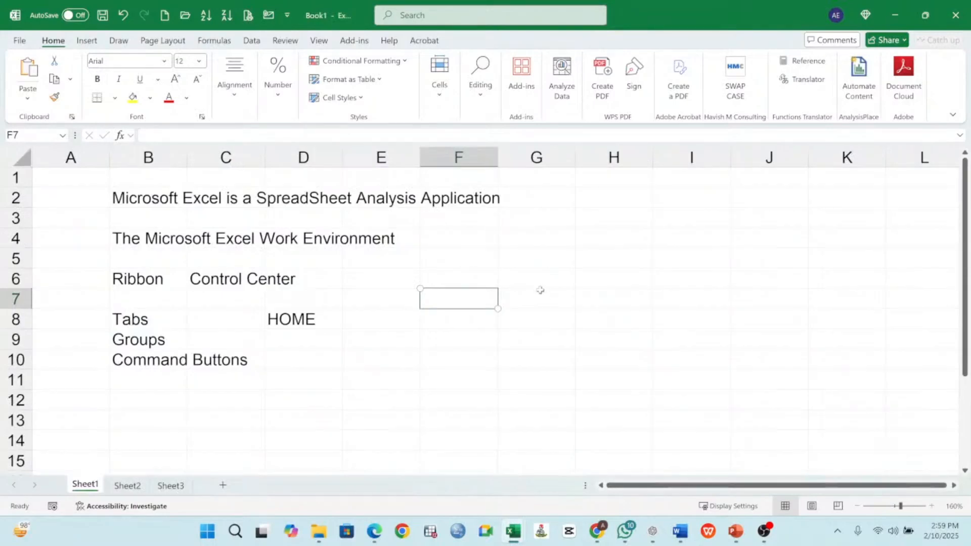
Step: Review the Home, New and Open pages of the File backstage and return to the worksheet
{"action": "left_click", "coordinate": [22, 42]}
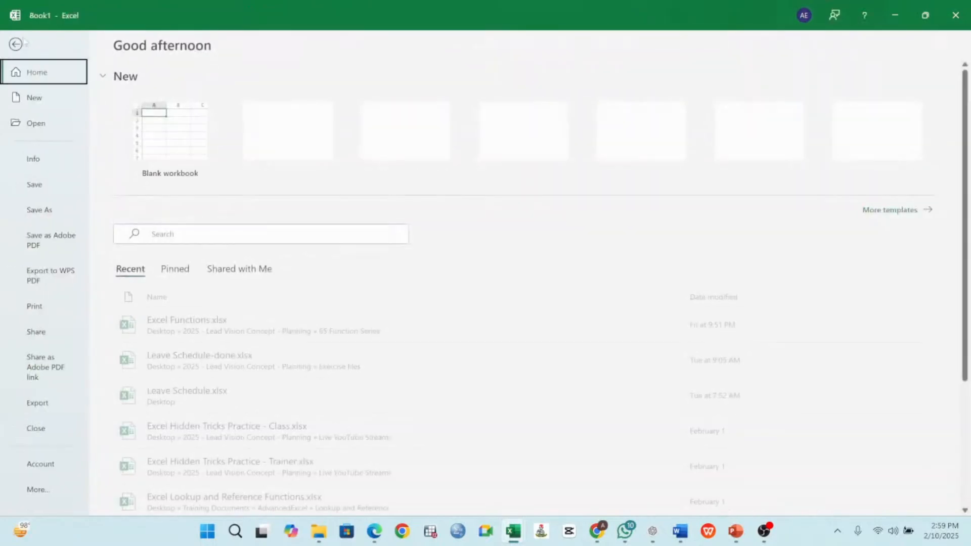
{"action": "left_click", "coordinate": [38, 102]}
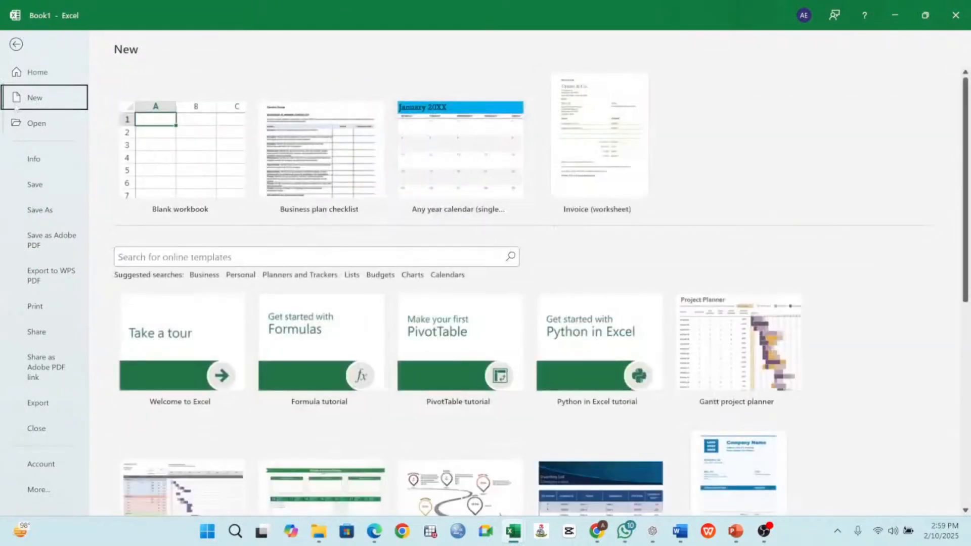
{"action": "left_click", "coordinate": [39, 79]}
{"action": "left_click", "coordinate": [44, 98]}
{"action": "left_click", "coordinate": [37, 123]}
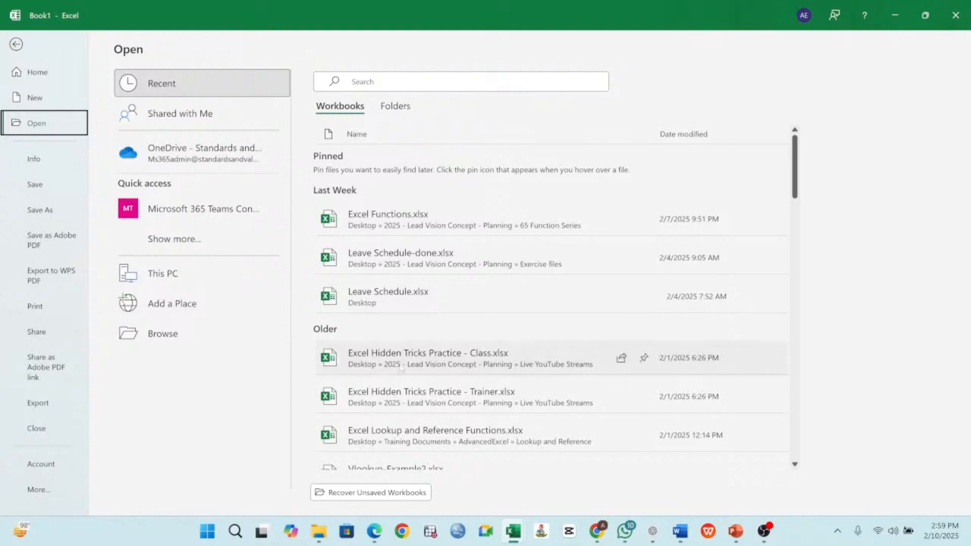
{"action": "key", "text": "Escape"}
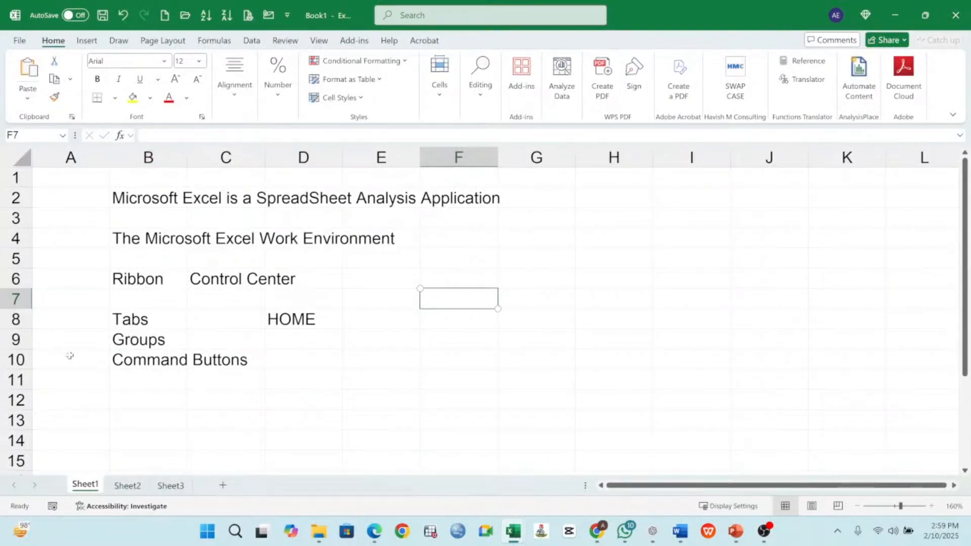
Step: Review the File backstage entries from Info through Print, Share and Export, and return to the worksheet
{"action": "left_click", "coordinate": [19, 41]}
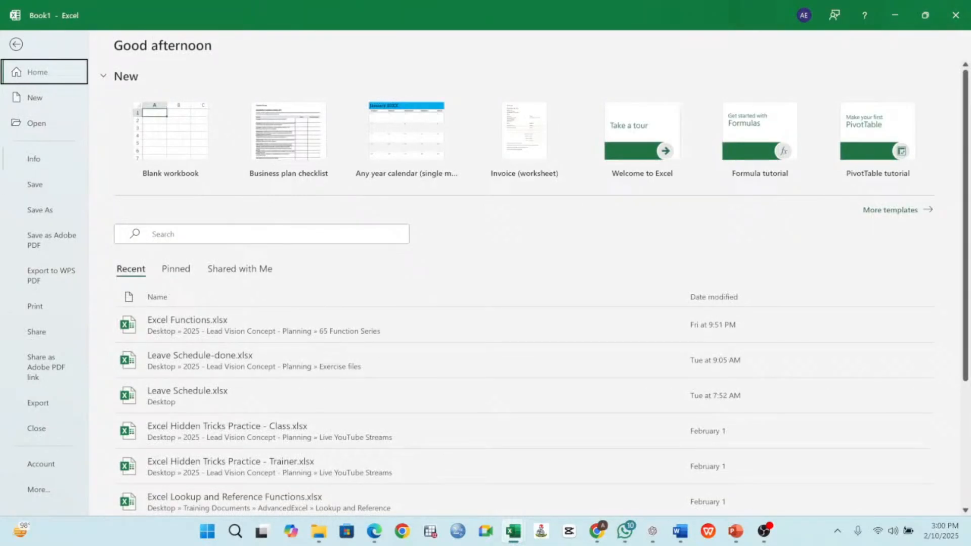
{"action": "left_click", "coordinate": [34, 159]}
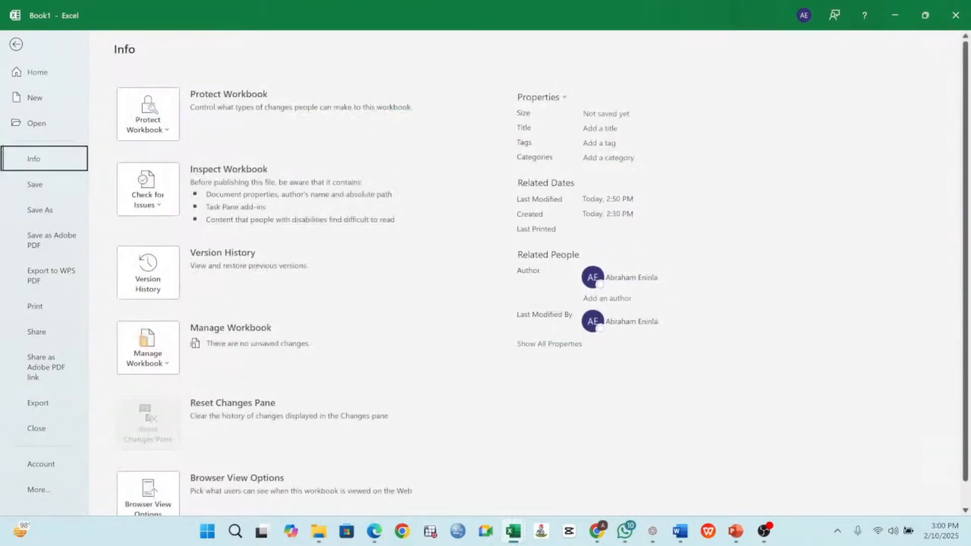
{"action": "key", "text": "Down"}
{"action": "key", "text": "Down"}
{"action": "key", "text": "Down"}
{"action": "key", "text": "Down"}
{"action": "key", "text": "Down"}
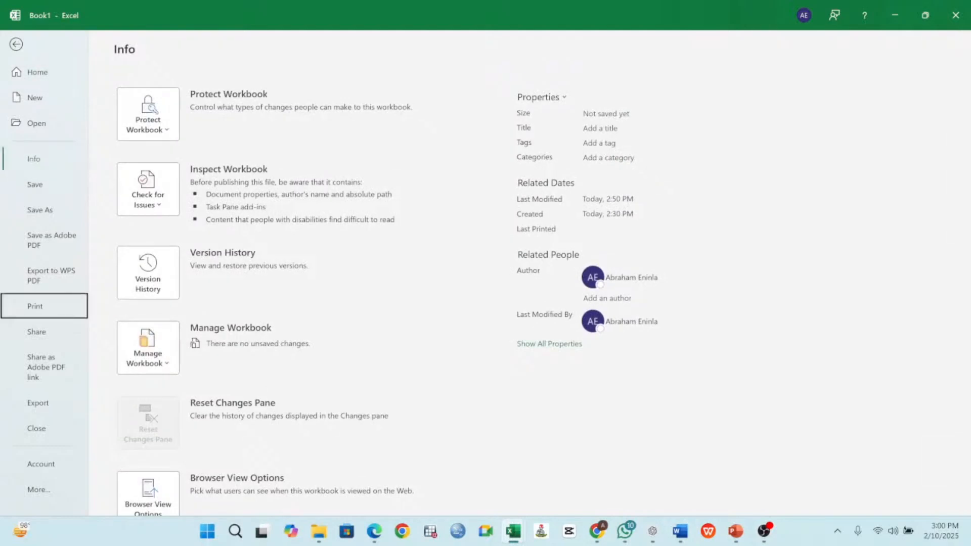
{"action": "key", "text": "Down"}
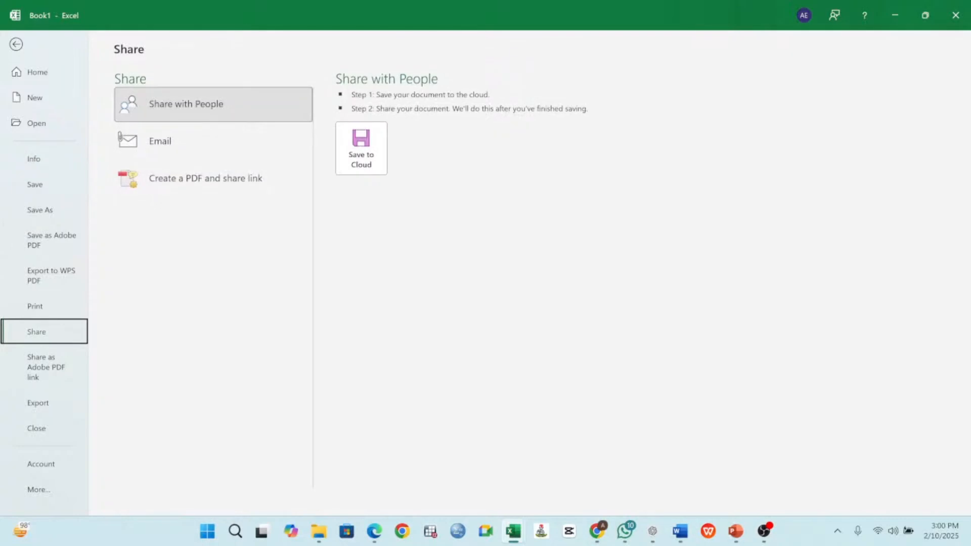
{"action": "key", "text": "Down"}
{"action": "key", "text": "Down"}
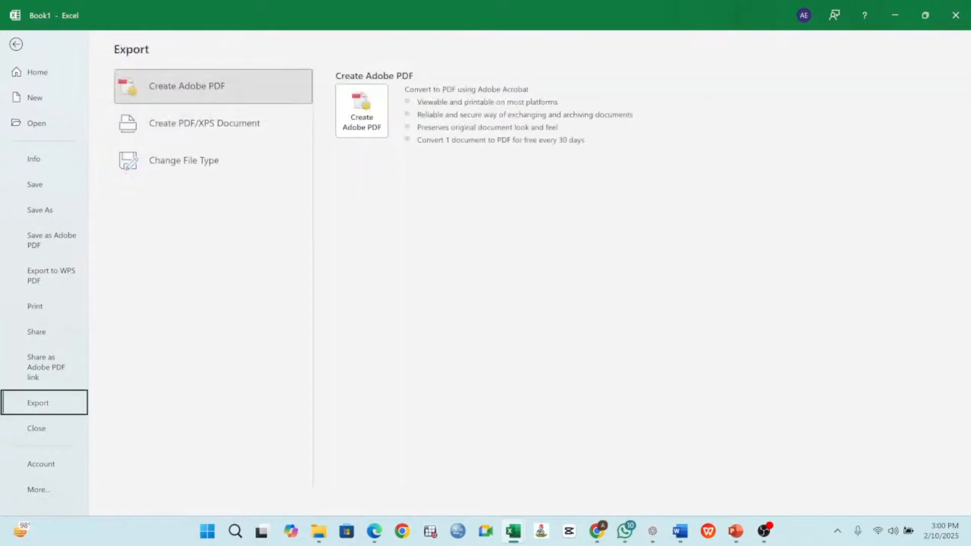
{"action": "key", "text": "Escape"}
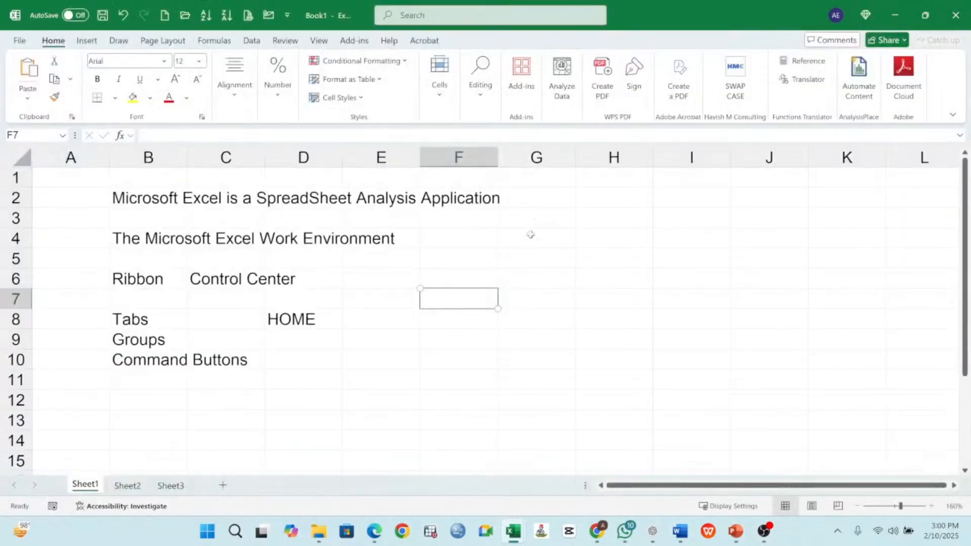
Step: Review the ribbon's command sets from Insert through Add-ins, and return to the Home commands
{"action": "left_click", "coordinate": [556, 280]}
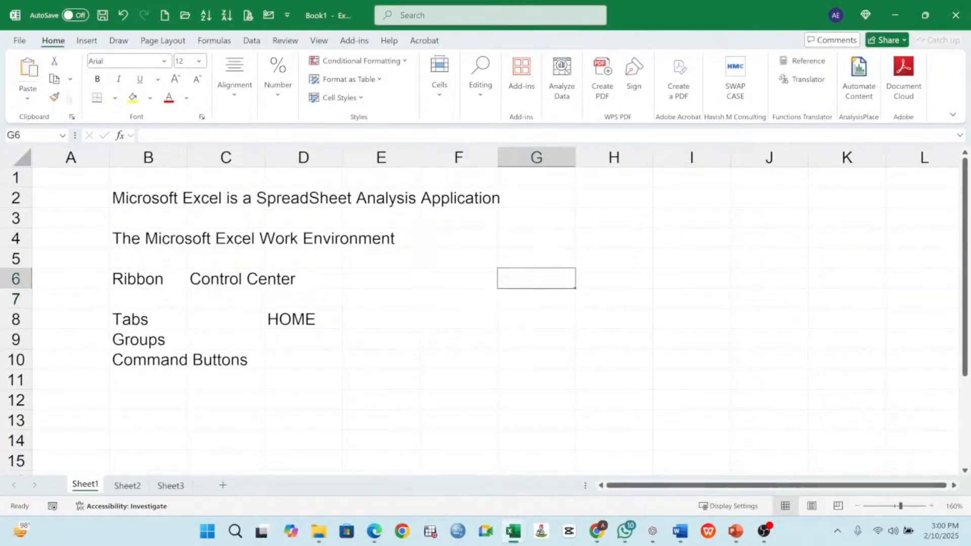
{"action": "left_click", "coordinate": [87, 41]}
{"action": "left_click", "coordinate": [118, 42]}
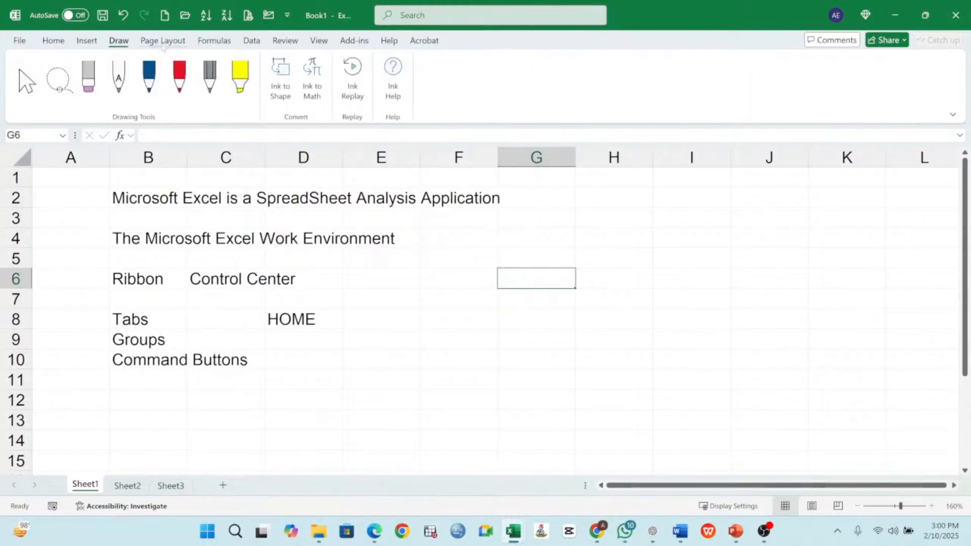
{"action": "left_click", "coordinate": [162, 42]}
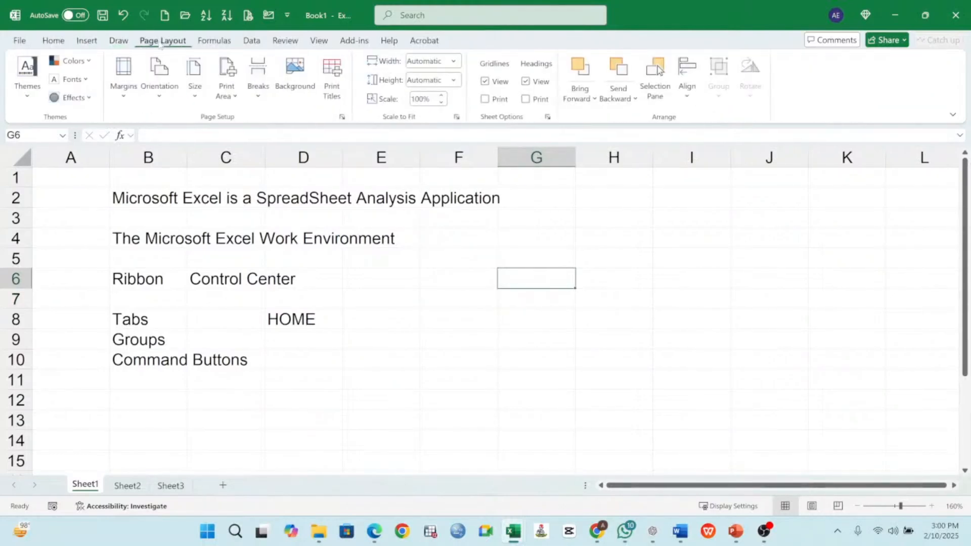
{"action": "left_click", "coordinate": [222, 42]}
{"action": "left_click", "coordinate": [253, 40]}
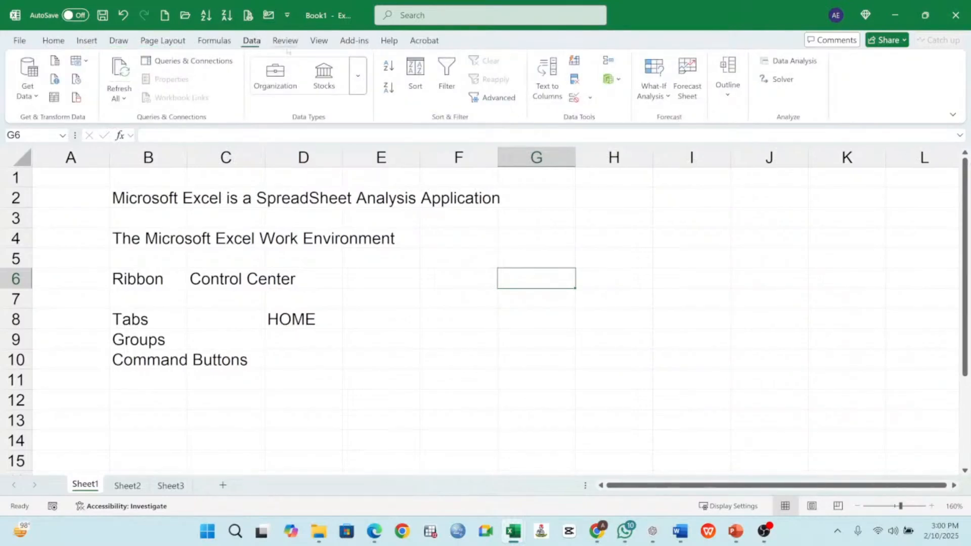
{"action": "left_click", "coordinate": [285, 42]}
{"action": "left_click", "coordinate": [319, 42]}
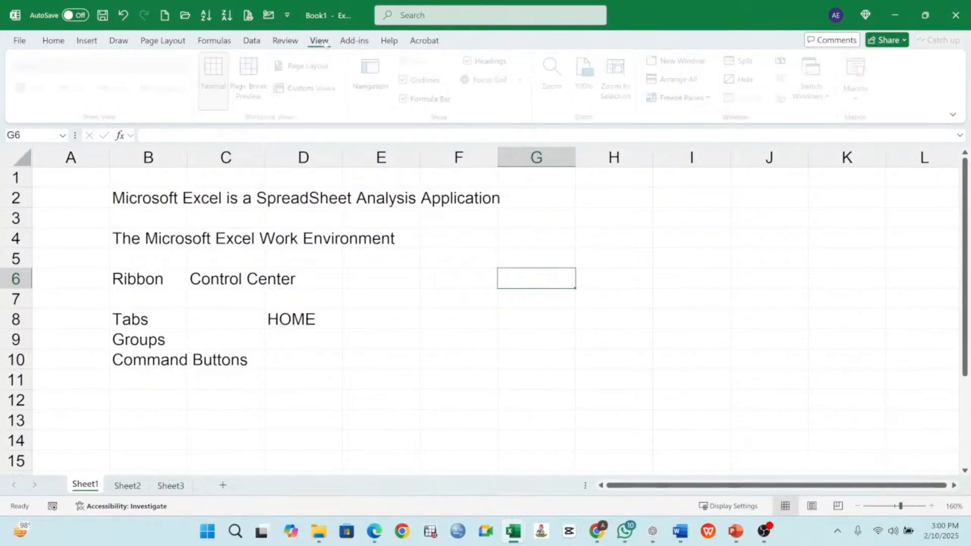
{"action": "left_click", "coordinate": [354, 42]}
{"action": "left_click", "coordinate": [52, 43]}
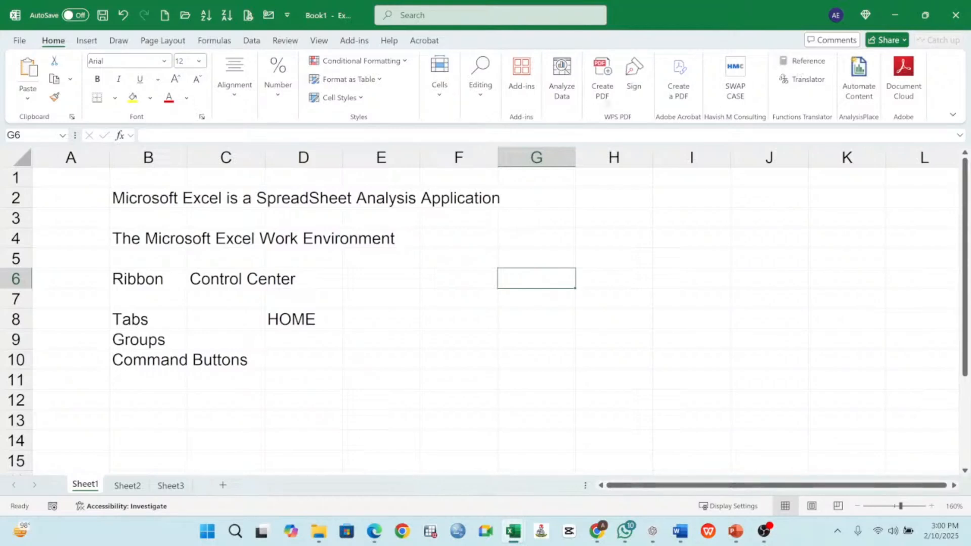
{"action": "left_click", "coordinate": [88, 44]}
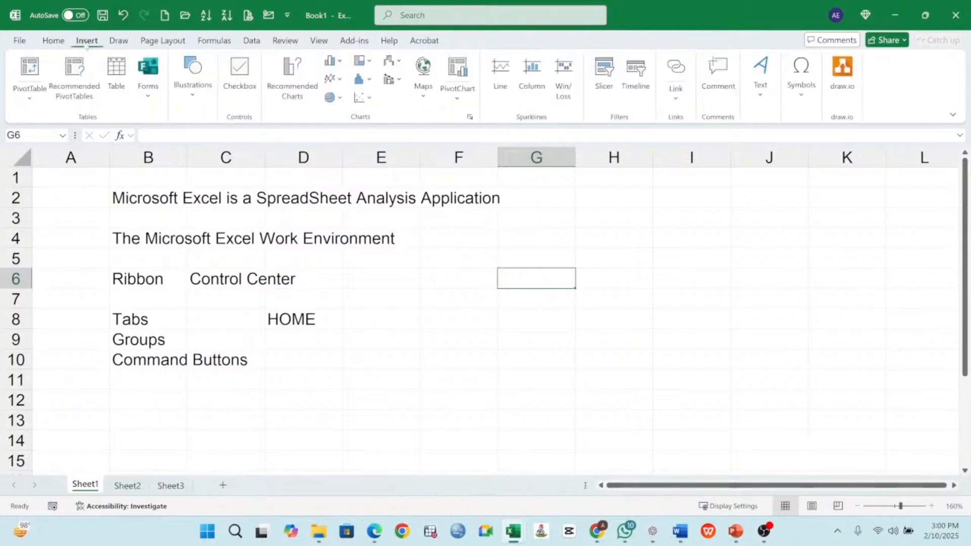
{"action": "left_click", "coordinate": [56, 43]}
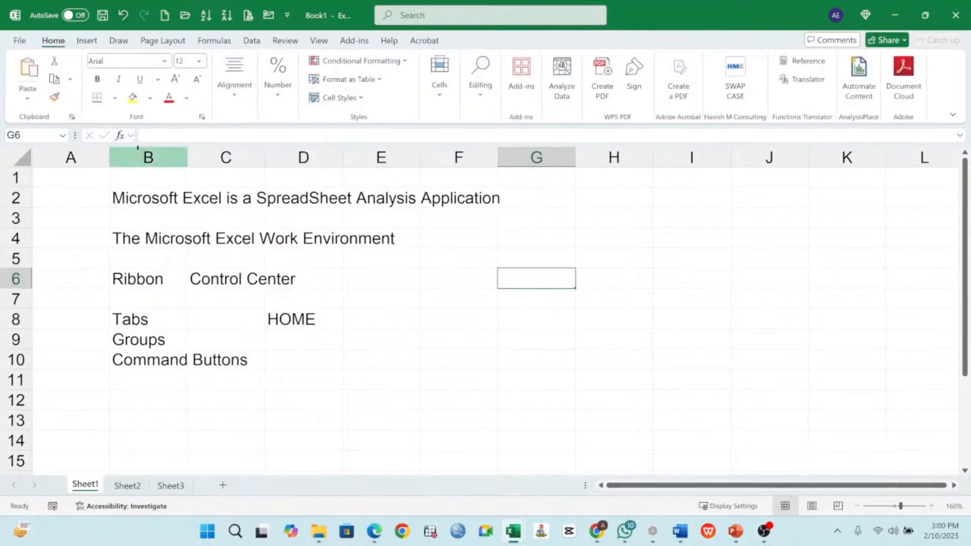
Step: Enter the formula =H2+I2 in cell G6 through the formula bar
{"action": "left_click", "coordinate": [227, 130]}
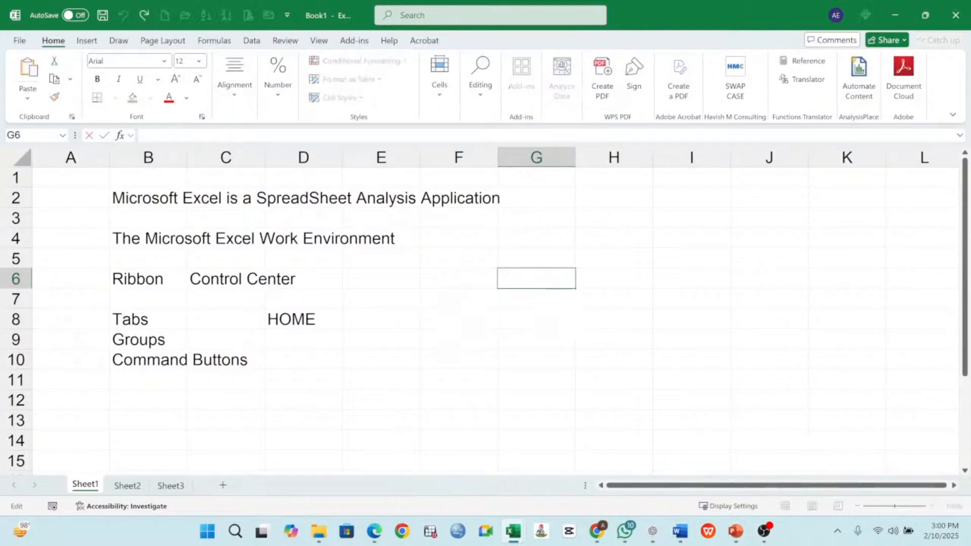
{"action": "type", "text": "="}
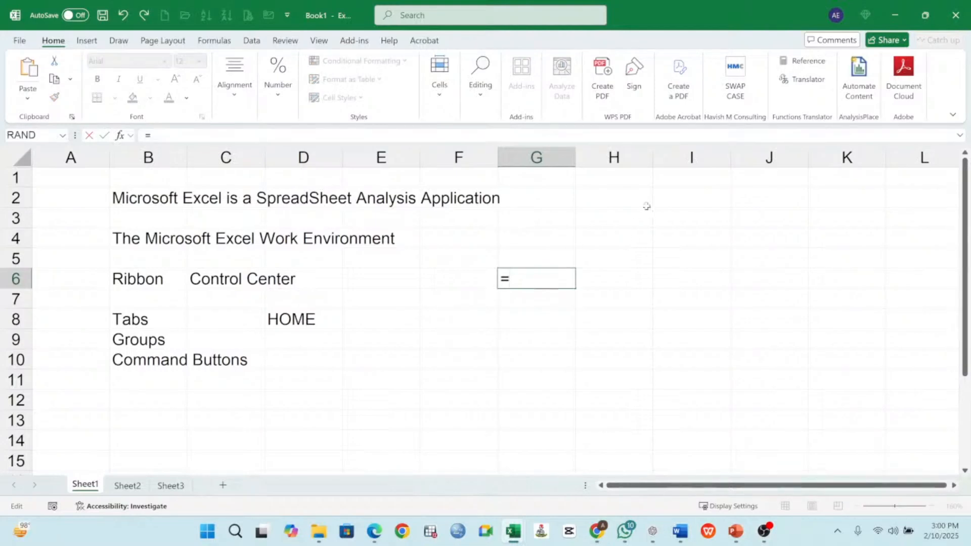
{"action": "left_click", "coordinate": [627, 200]}
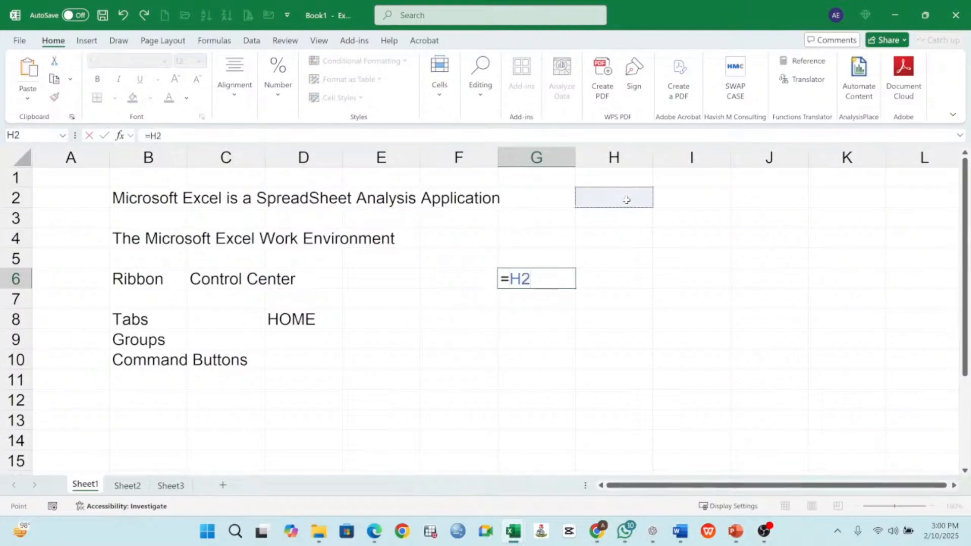
{"action": "type", "text": "+"}
{"action": "left_click", "coordinate": [686, 199]}
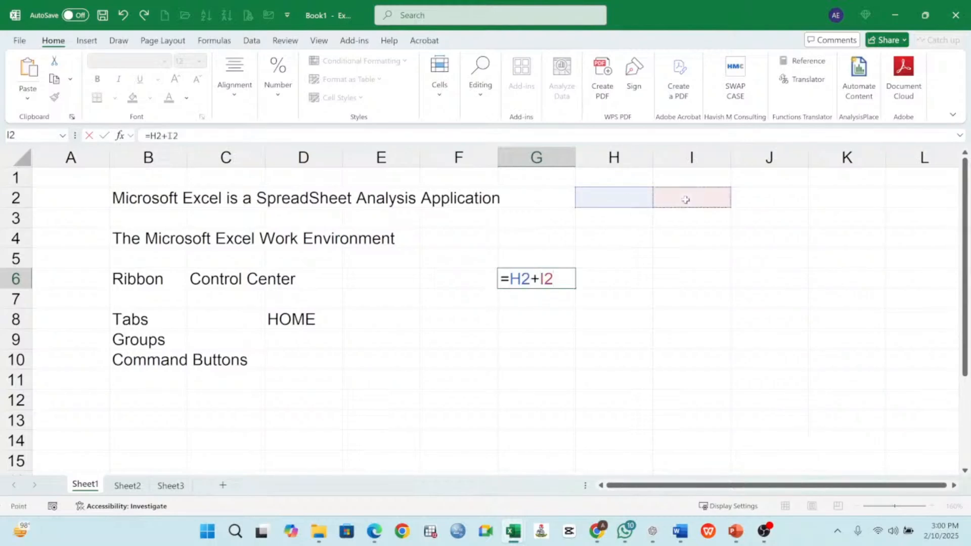
{"action": "key", "text": "Return"}
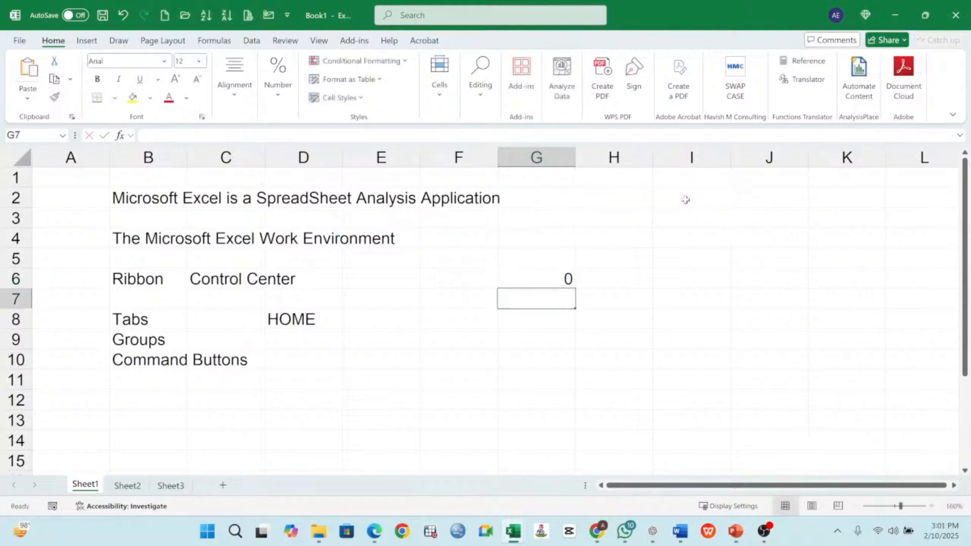
Step: Enter 56 in cell H2 and 44 in I2, and display the formula in G6 with its referenced cells
{"action": "left_click", "coordinate": [636, 200]}
{"action": "type", "text": "56"}
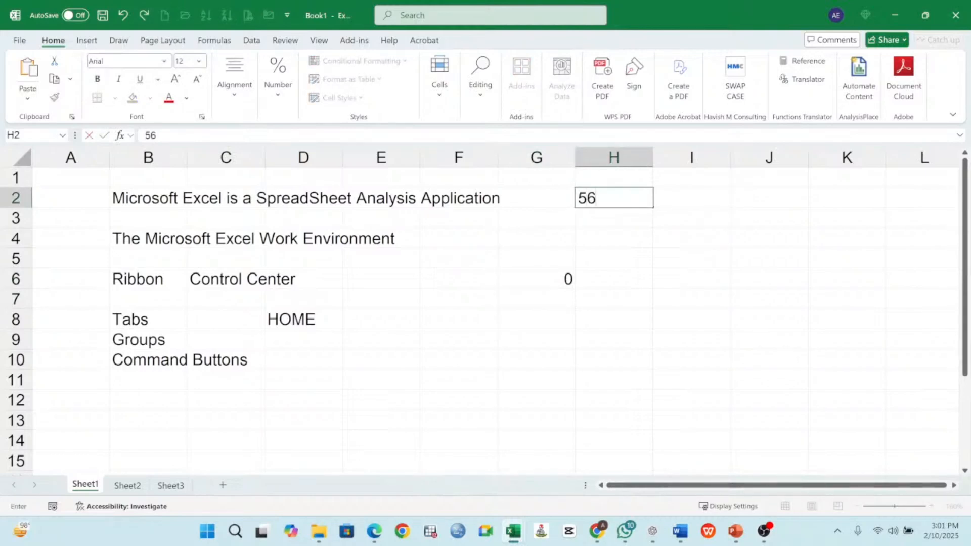
{"action": "key", "text": "Tab"}
{"action": "type", "text": "44"}
{"action": "key", "text": "Return"}
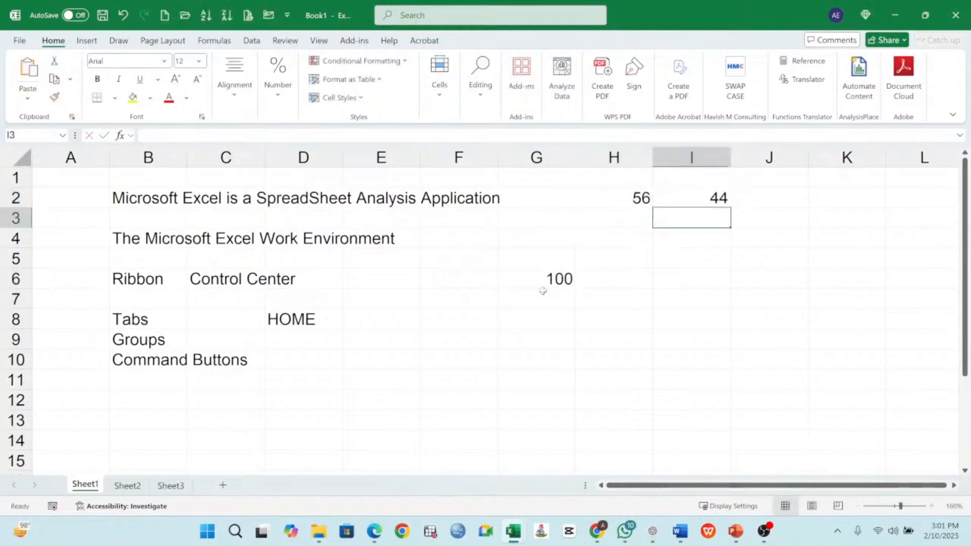
{"action": "double_click", "coordinate": [561, 280]}
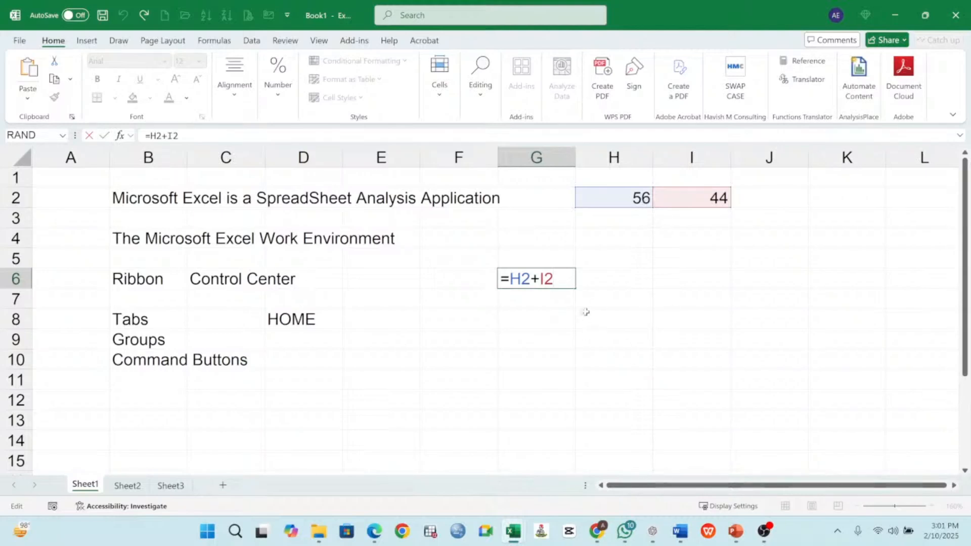
Step: Enter the number 11000 in cell H7 and the word TEXT in cell H9, checking each in the formula bar
{"action": "left_click", "coordinate": [604, 305]}
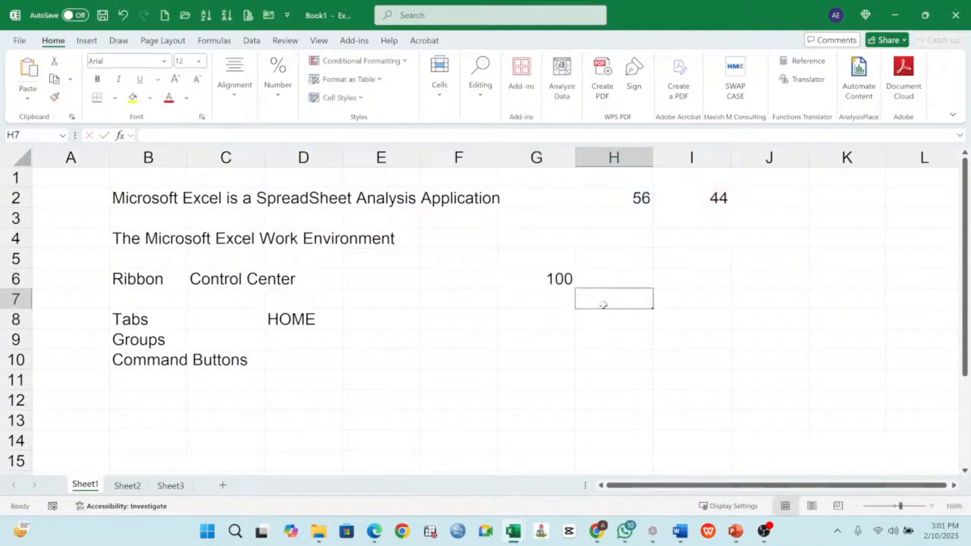
{"action": "type", "text": "11000"}
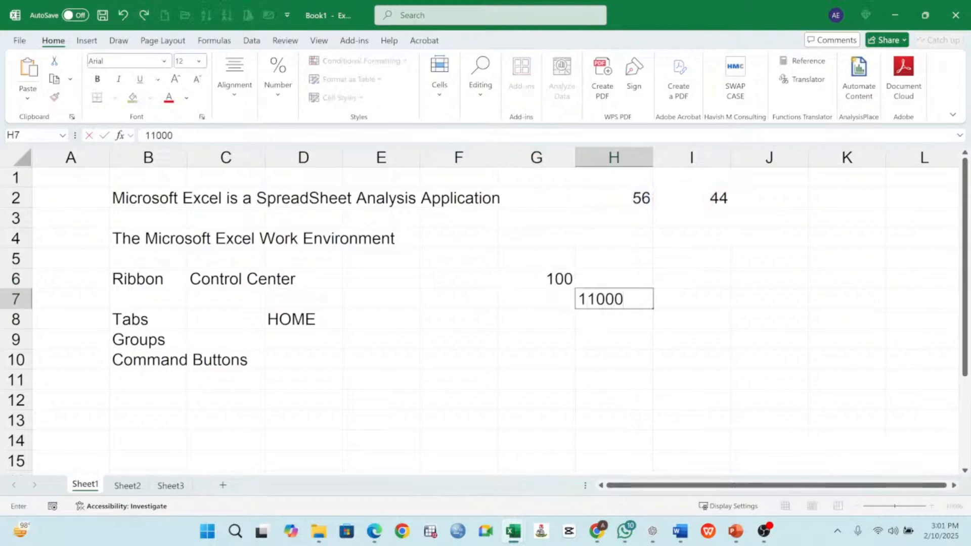
{"action": "key", "text": "Return"}
{"action": "left_click", "coordinate": [603, 305]}
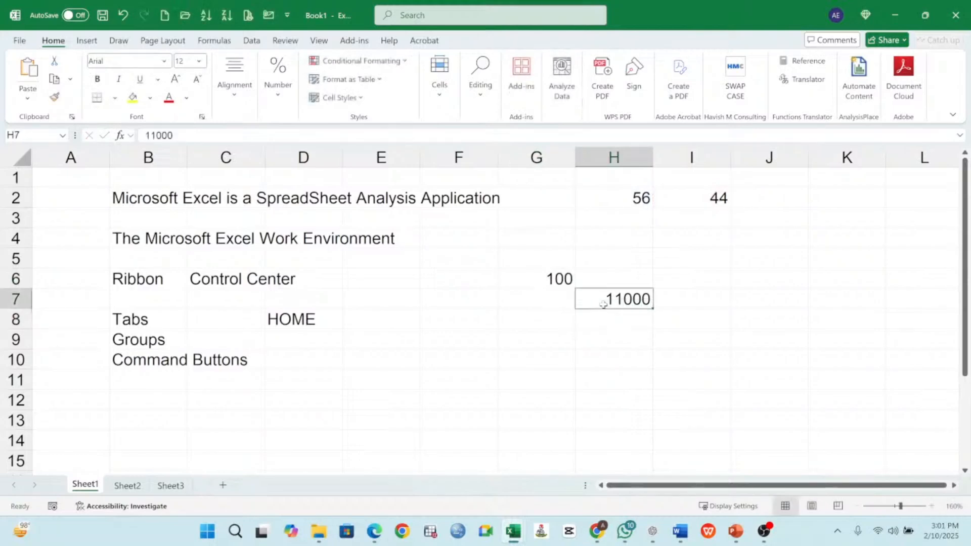
{"action": "left_click", "coordinate": [605, 341]}
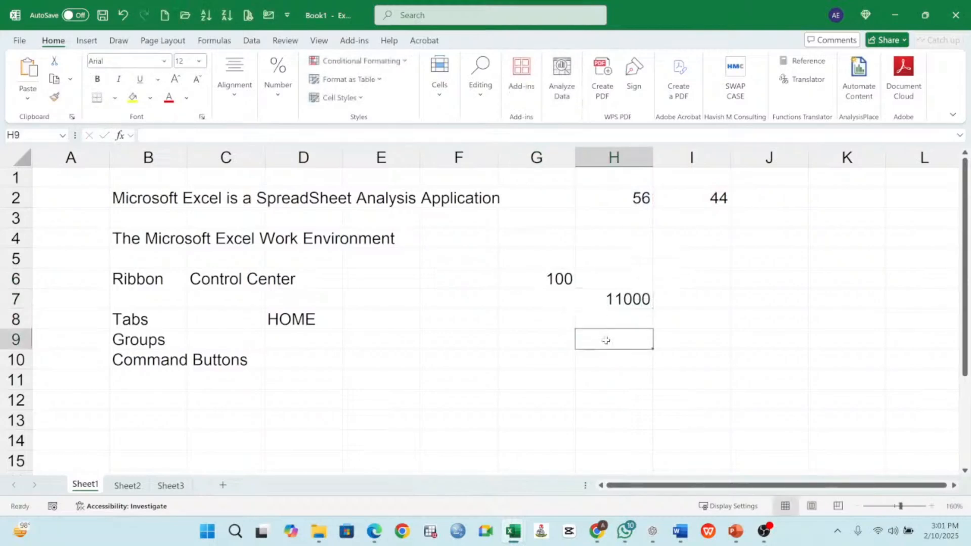
{"action": "type", "text": "TEXT"}
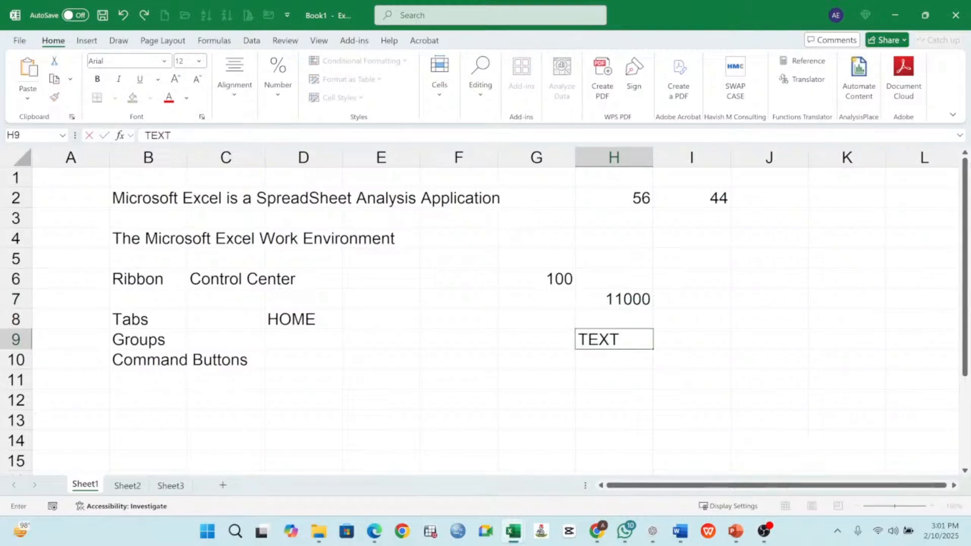
{"action": "key", "text": "Return"}
{"action": "left_click", "coordinate": [604, 338]}
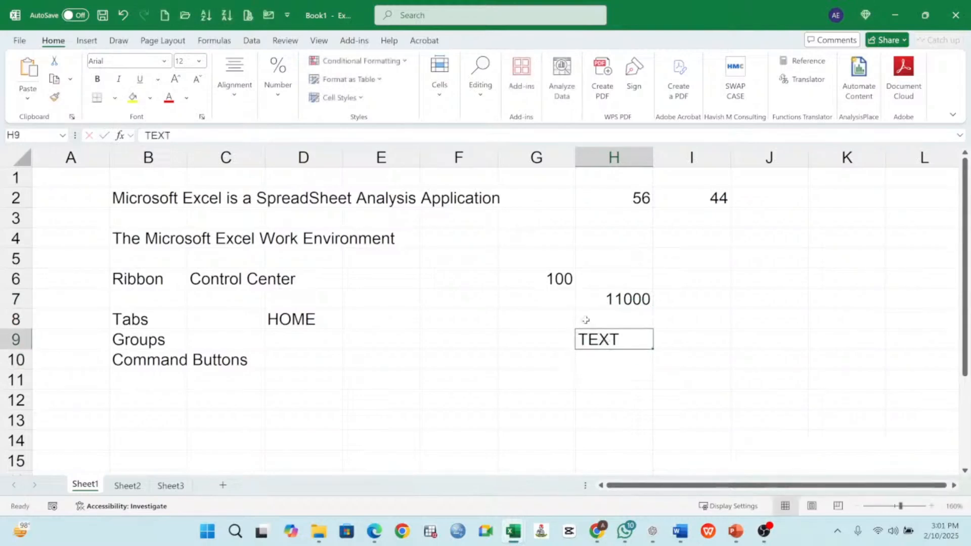
Step: Compare the formula behind cell G6 with its displayed result, leaving the formula as it is
{"action": "left_click", "coordinate": [554, 280]}
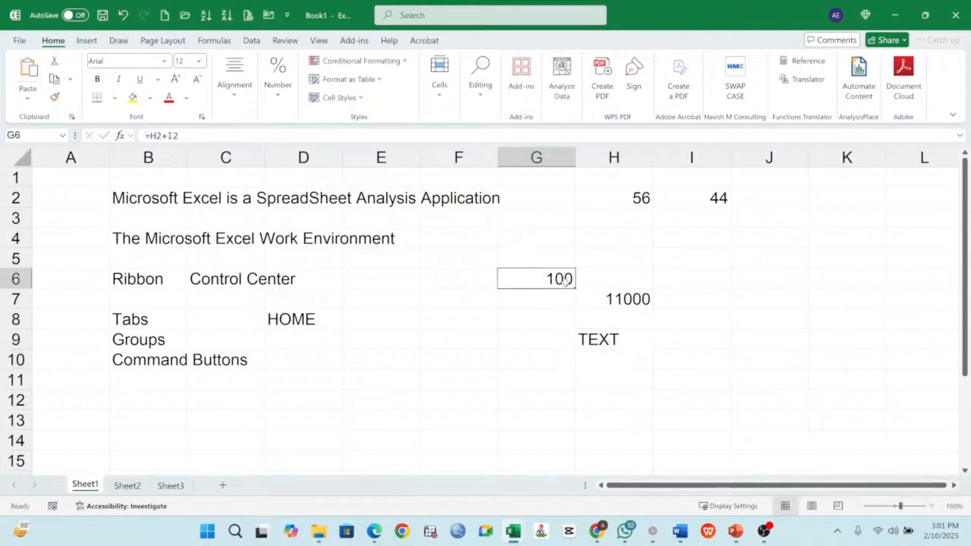
{"action": "double_click", "coordinate": [527, 269]}
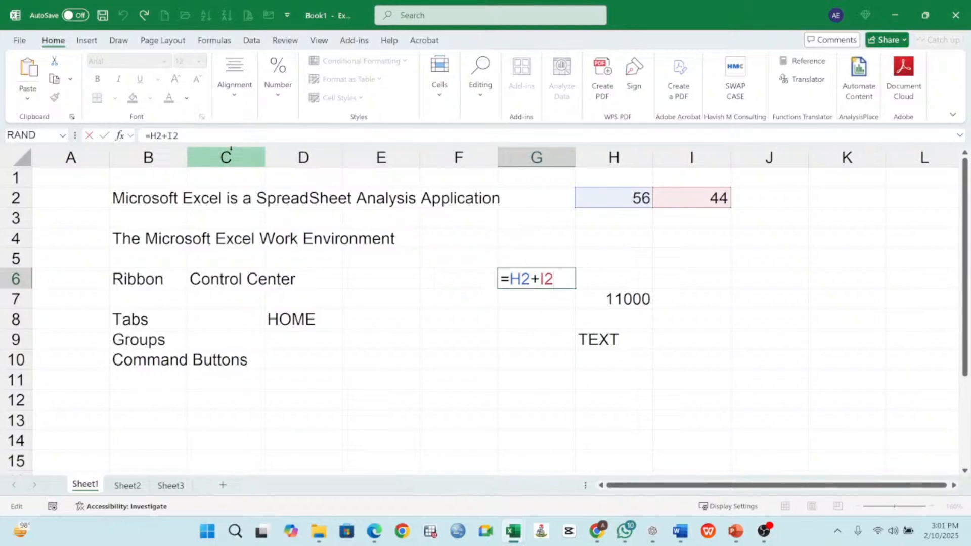
{"action": "left_click", "coordinate": [535, 344]}
{"action": "left_click", "coordinate": [551, 279]}
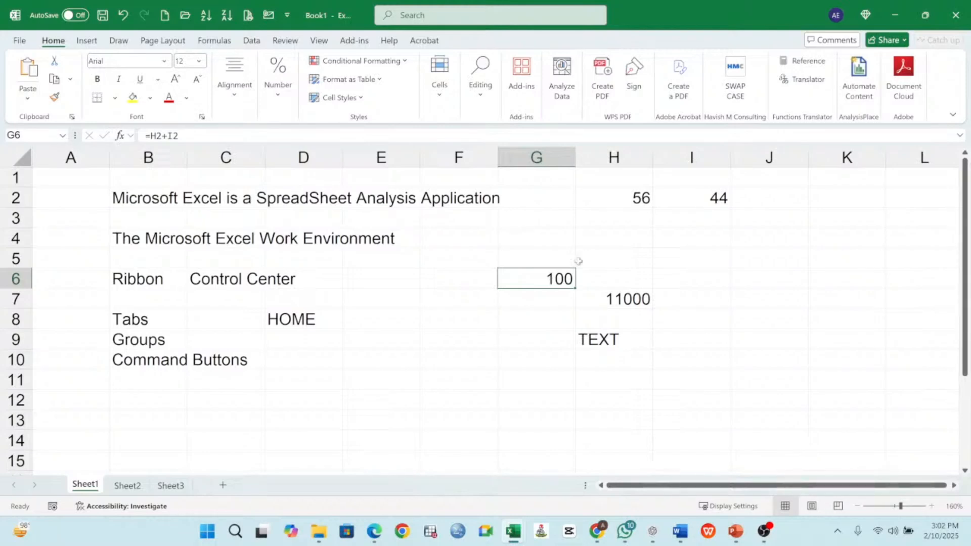
Step: Examine the row numbers further down Sheet1, return to the first rows, and select cell E10
{"action": "left_click", "coordinate": [386, 303]}
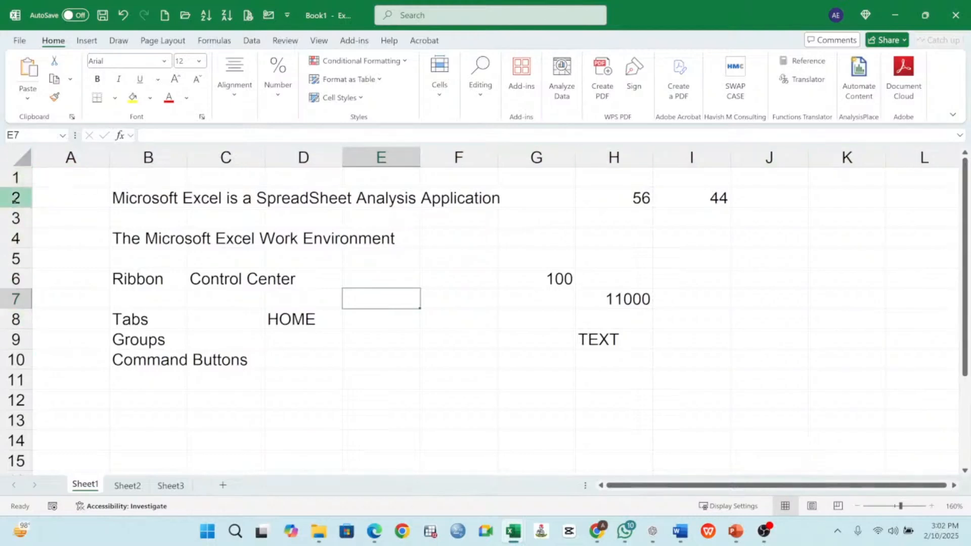
{"action": "scroll", "coordinate": [10, 394], "scroll_direction": "down", "scroll_amount": 10}
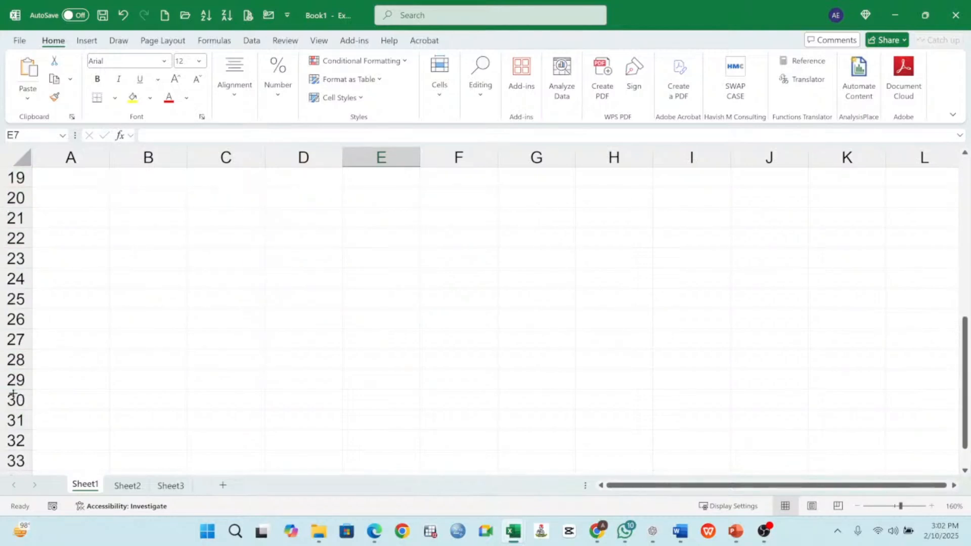
{"action": "scroll", "coordinate": [11, 389], "scroll_direction": "up", "scroll_amount": 10}
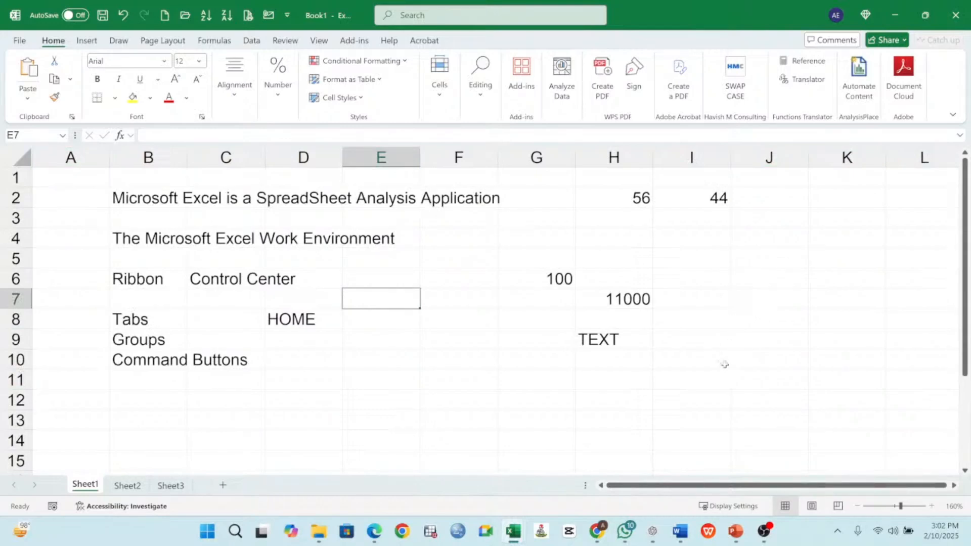
{"action": "left_click", "coordinate": [380, 366]}
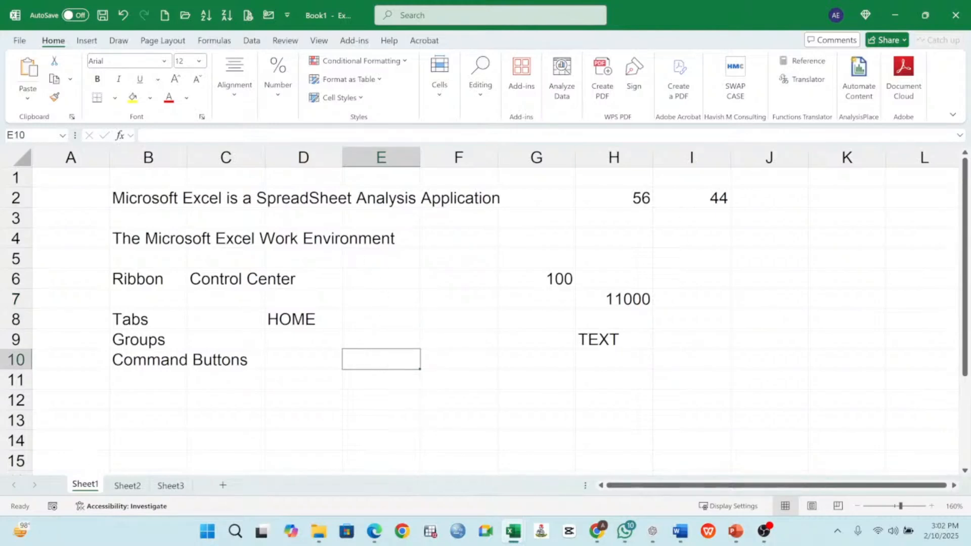
Step: Highlight the whole of column F and row 5, and select individual cells around them, ending on F4
{"action": "key", "text": "alt+Tab"}
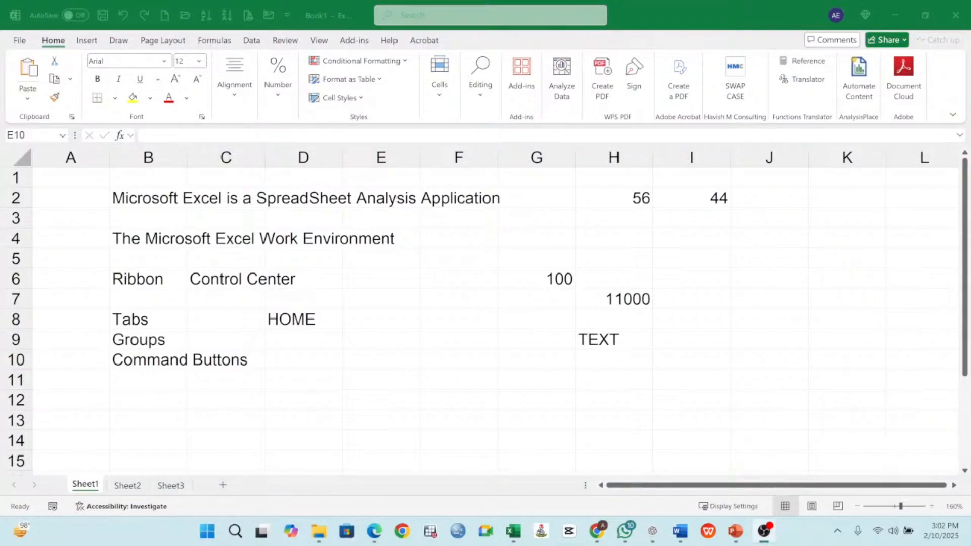
{"action": "left_click", "coordinate": [490, 158]}
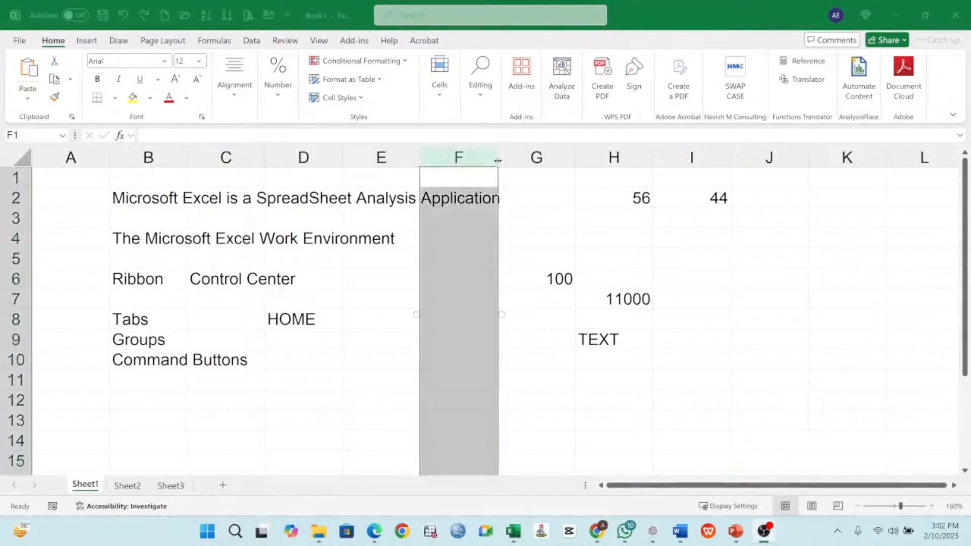
{"action": "left_click", "coordinate": [24, 265]}
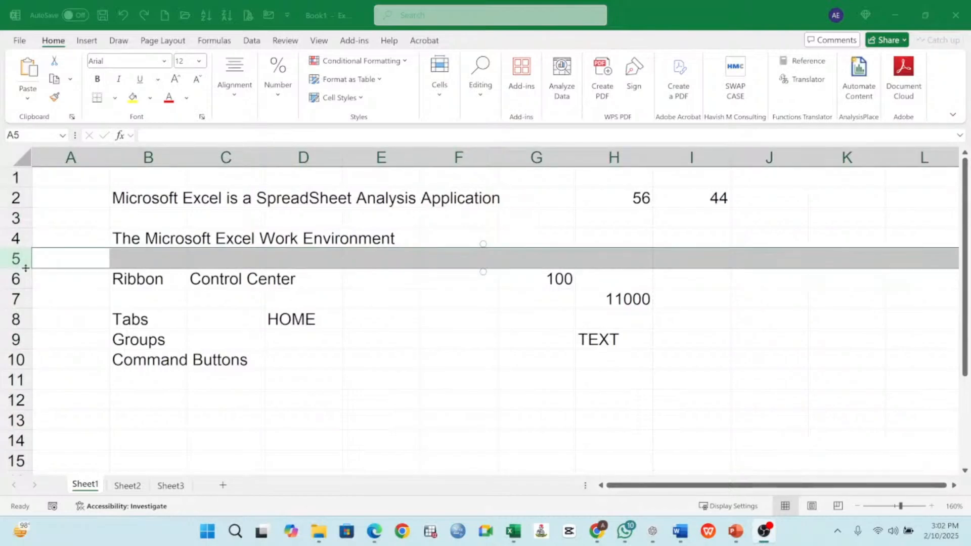
{"action": "left_click", "coordinate": [459, 332]}
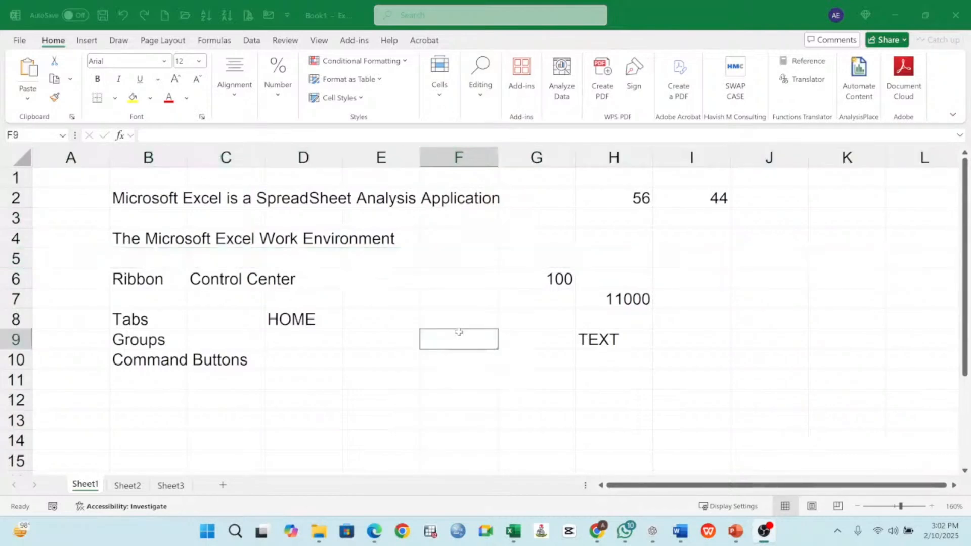
{"action": "left_click", "coordinate": [415, 304]}
{"action": "left_click", "coordinate": [427, 254]}
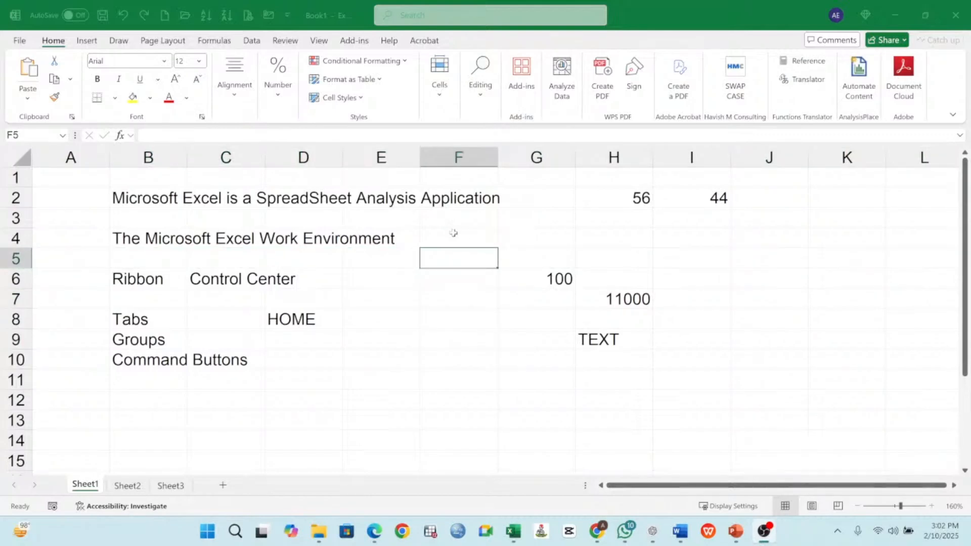
{"action": "left_click", "coordinate": [453, 233]}
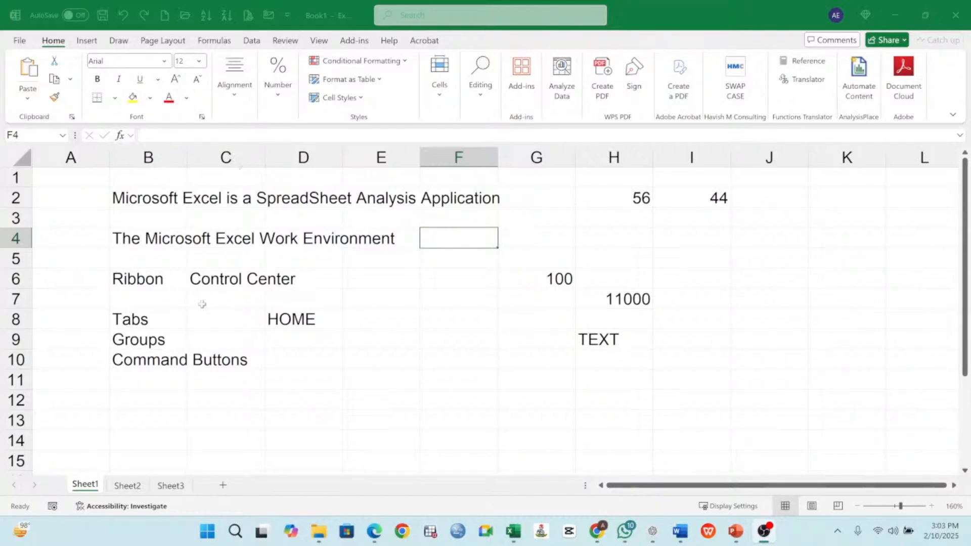
Step: Look through Sheet2 and Sheet3 of the workbook and return to Sheet1
{"action": "left_click", "coordinate": [129, 486]}
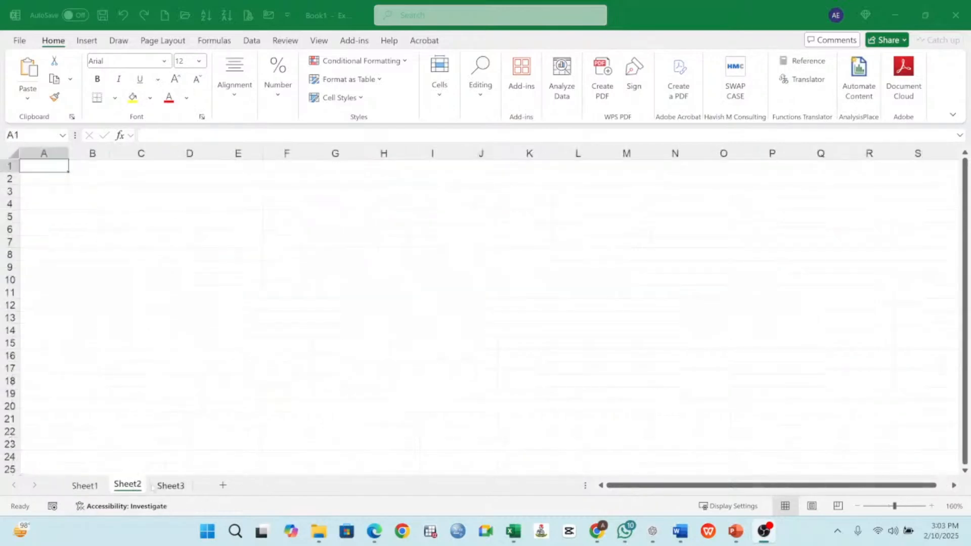
{"action": "left_click", "coordinate": [170, 485]}
{"action": "left_click", "coordinate": [81, 485]}
{"action": "left_click", "coordinate": [129, 486]}
{"action": "left_click", "coordinate": [170, 485]}
{"action": "left_click", "coordinate": [84, 485]}
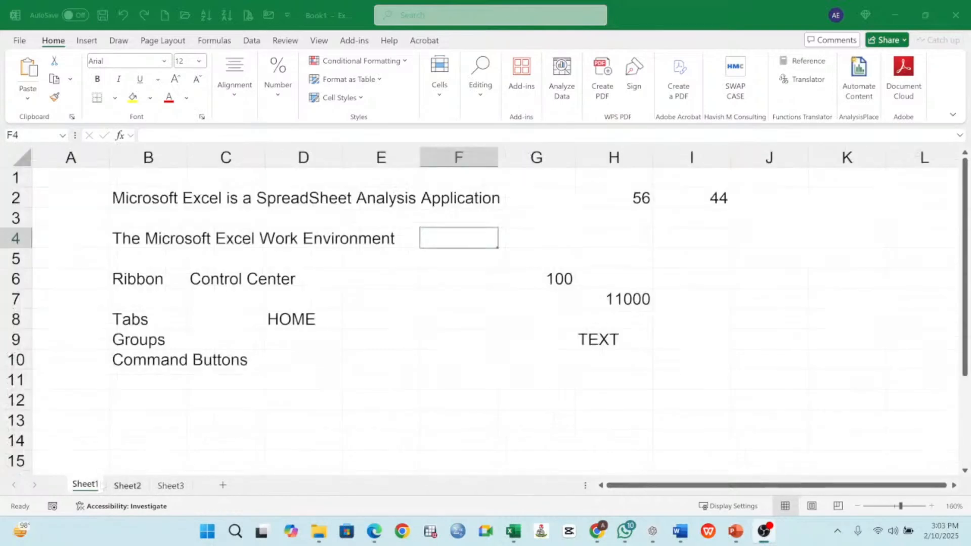
{"action": "left_click", "coordinate": [465, 369]}
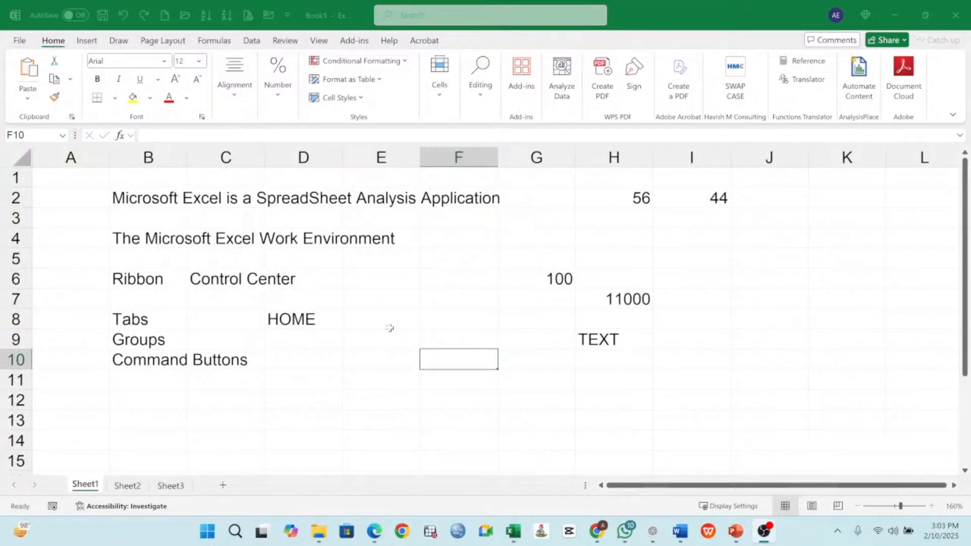
{"action": "left_click", "coordinate": [455, 294]}
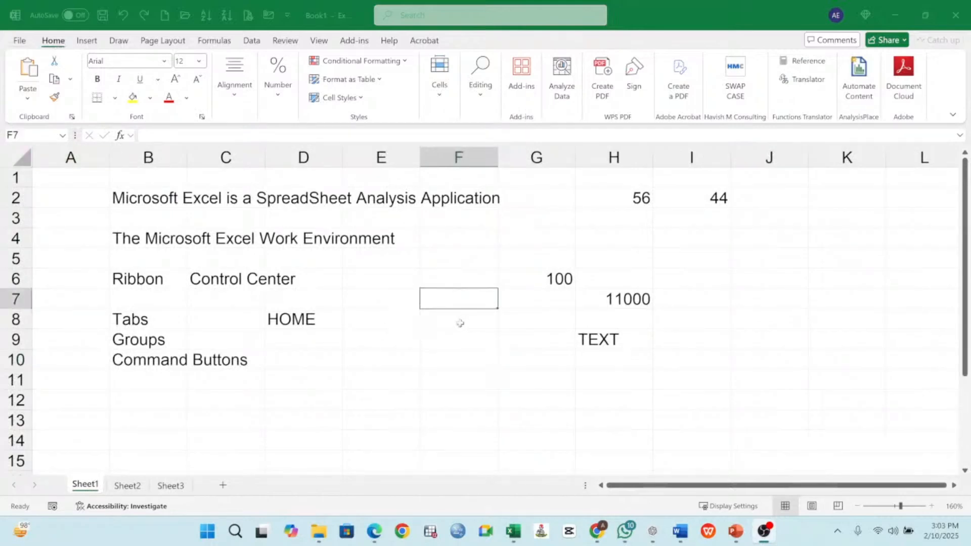
{"action": "left_click", "coordinate": [465, 276]}
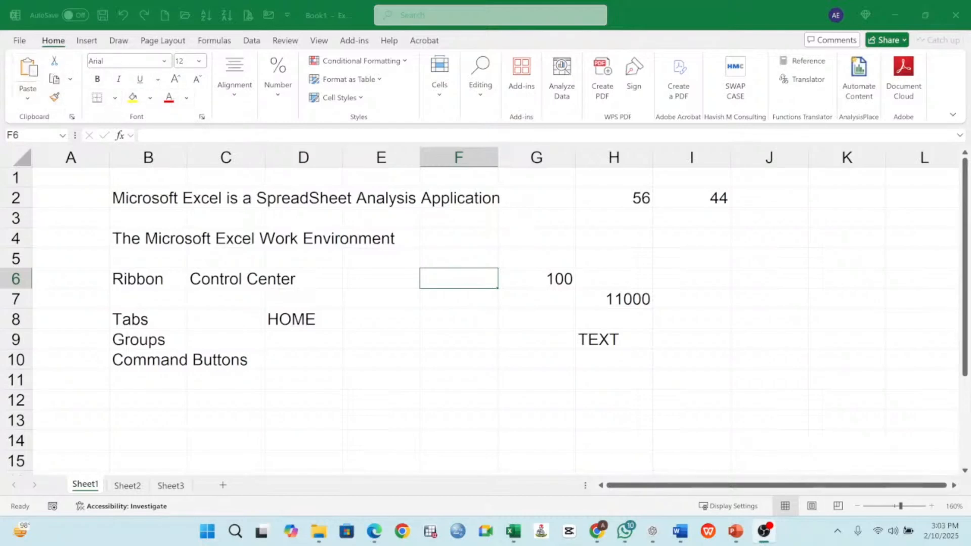
{"action": "left_click", "coordinate": [441, 321]}
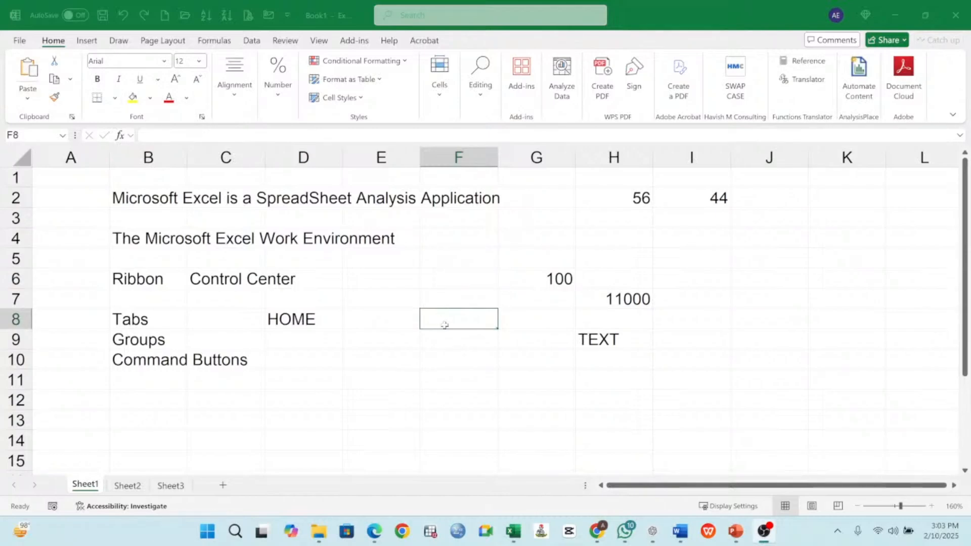
Step: Enter the word COPY in cell B2 of Sheet2
{"action": "left_click", "coordinate": [128, 485]}
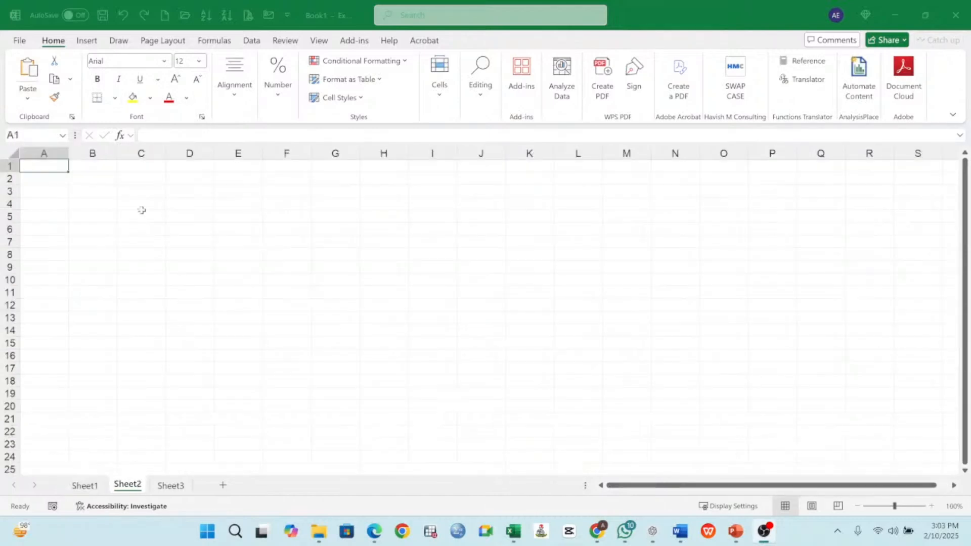
{"action": "left_click", "coordinate": [94, 177]}
{"action": "left_click", "coordinate": [932, 506]}
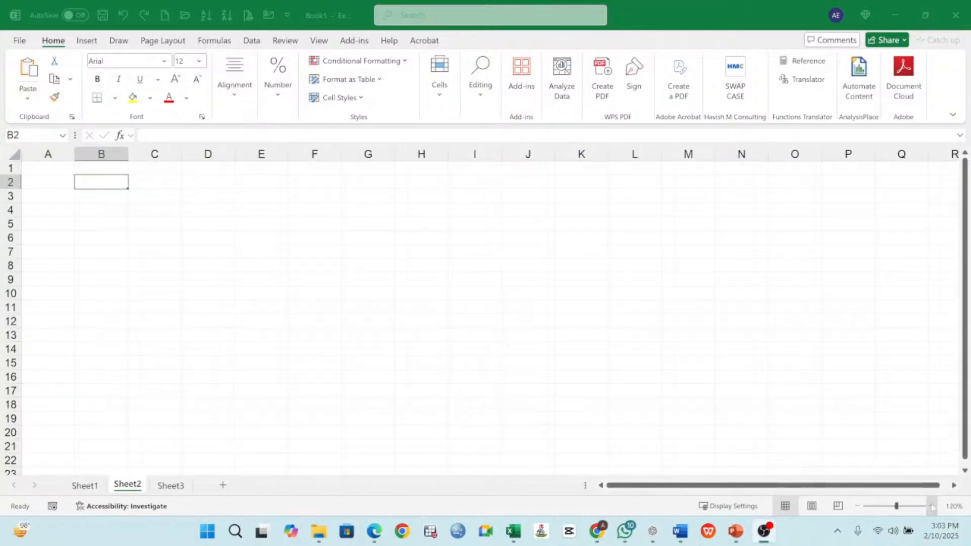
{"action": "left_click", "coordinate": [932, 506]}
{"action": "left_click", "coordinate": [932, 506]}
{"action": "left_click", "coordinate": [932, 506]}
{"action": "left_click", "coordinate": [932, 506]}
{"action": "left_click", "coordinate": [932, 506]}
{"action": "left_click", "coordinate": [932, 506]}
{"action": "left_click", "coordinate": [932, 506]}
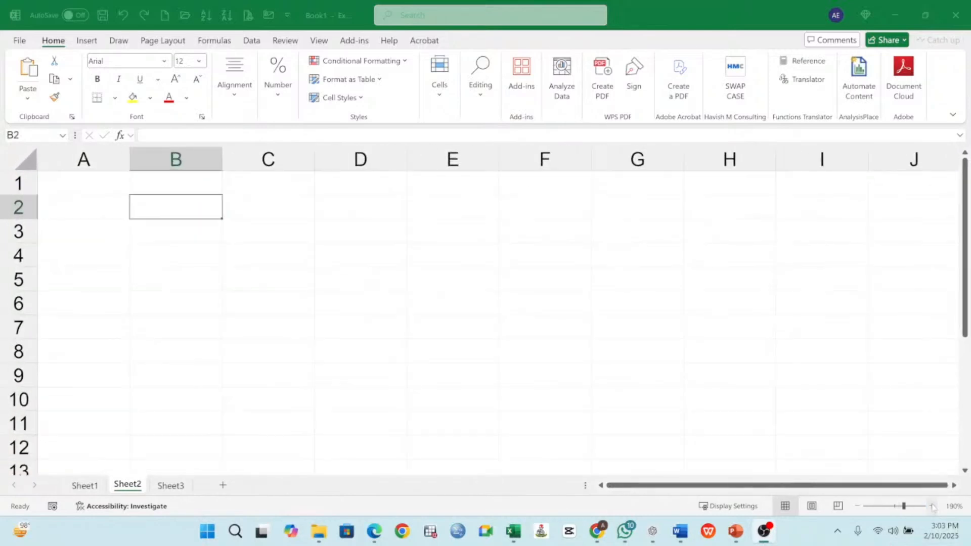
{"action": "type", "text": "c"}
{"action": "key", "text": "BackSpace"}
{"action": "type", "text": "CO"}
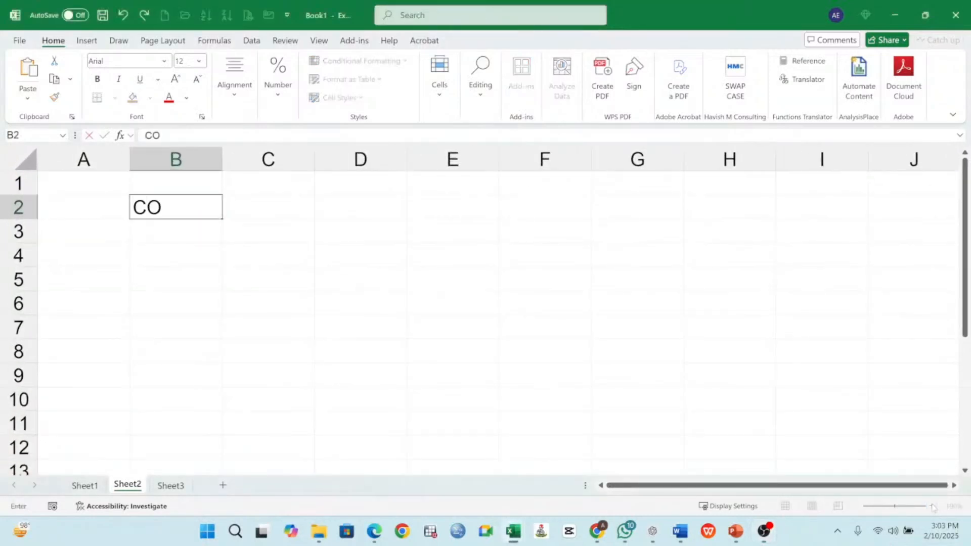
{"action": "type", "text": "PY"}
{"action": "key", "text": "Return"}
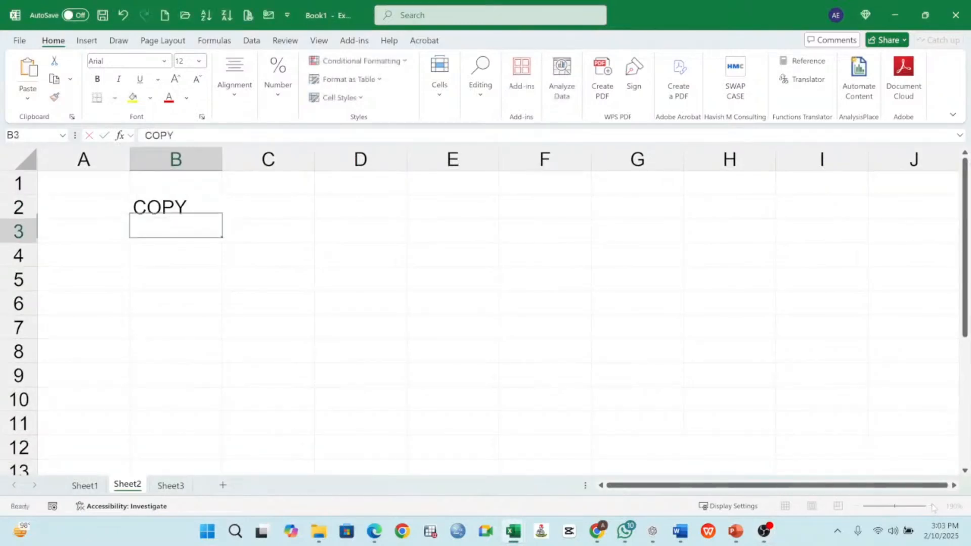
{"action": "type", "text": "PASTE"}
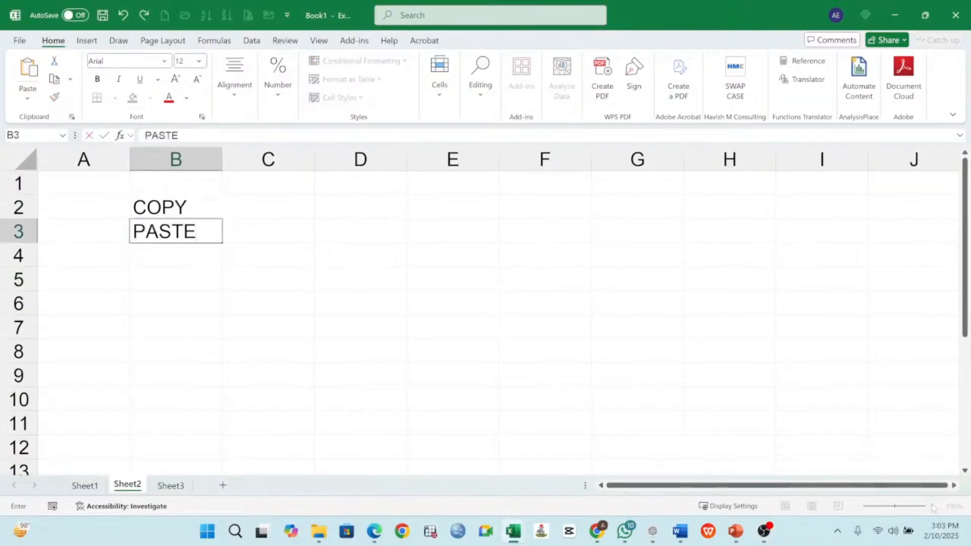
{"action": "key", "text": "Return"}
{"action": "type", "text": "PAS"}
{"action": "key", "text": "BackSpace"}
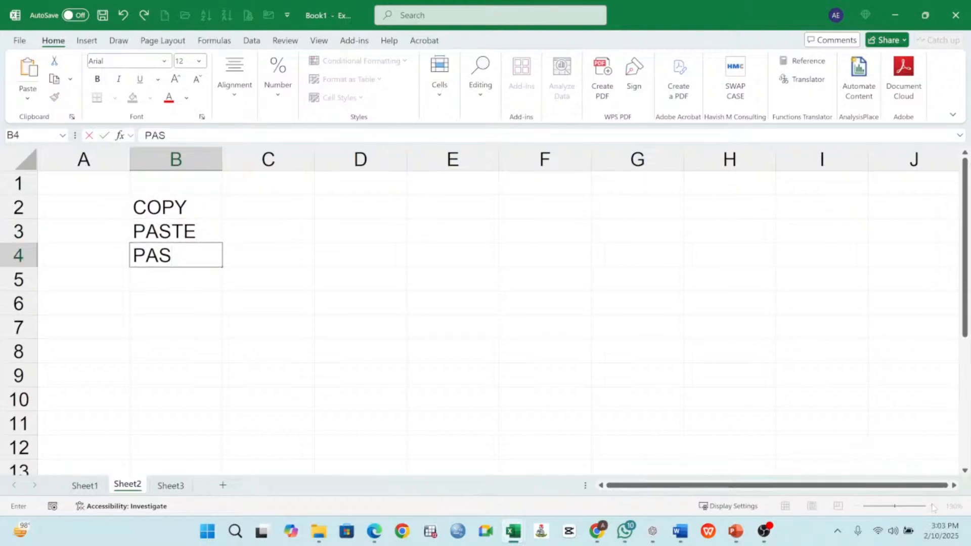
{"action": "key", "text": "BackSpace"}
{"action": "key", "text": "BackSpace"}
{"action": "key", "text": "BackSpace"}
{"action": "key", "text": "Up"}
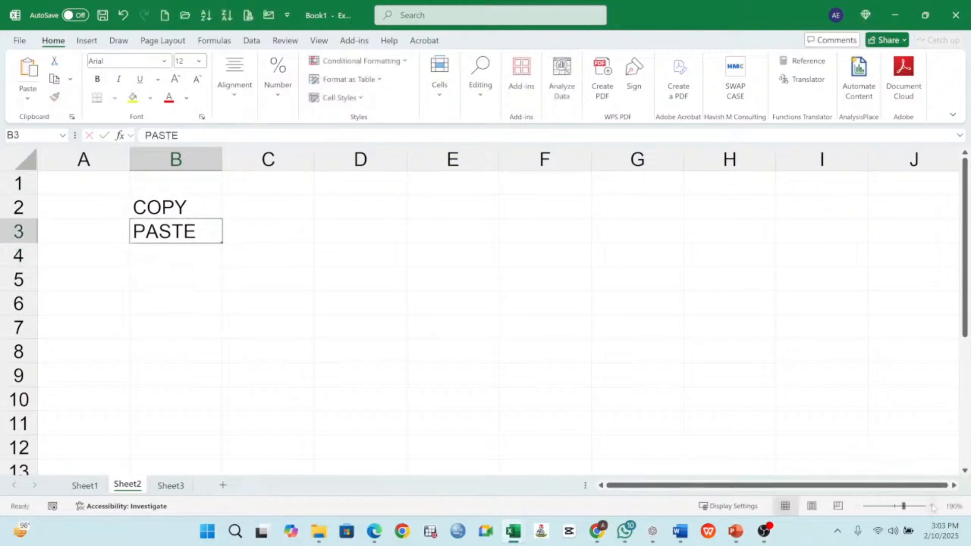
Step: Enter CUT in cell B3 and PASTE in cell B4
{"action": "type", "text": "CUT"}
{"action": "key", "text": "Return"}
{"action": "type", "text": "PASTE"}
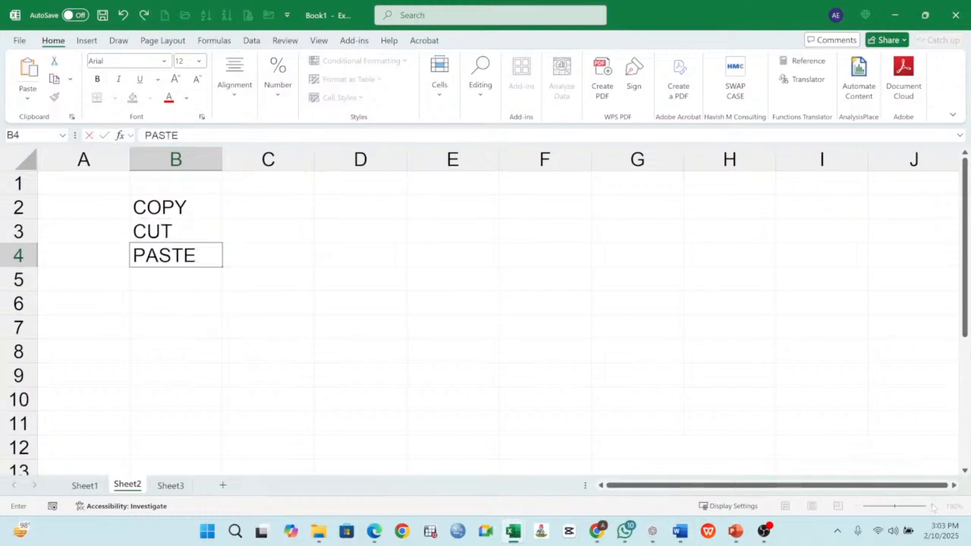
{"action": "key", "text": "Return"}
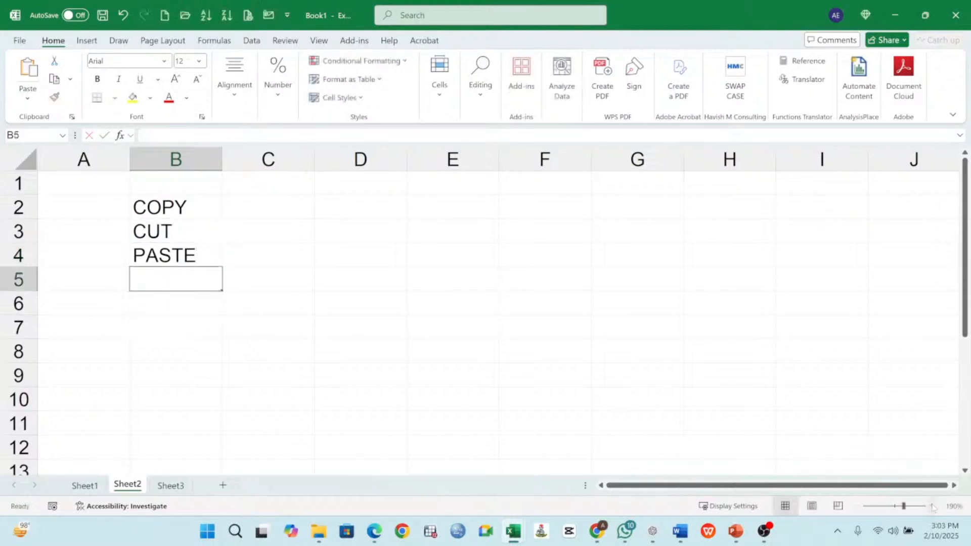
{"action": "type", "text": "PASTE"}
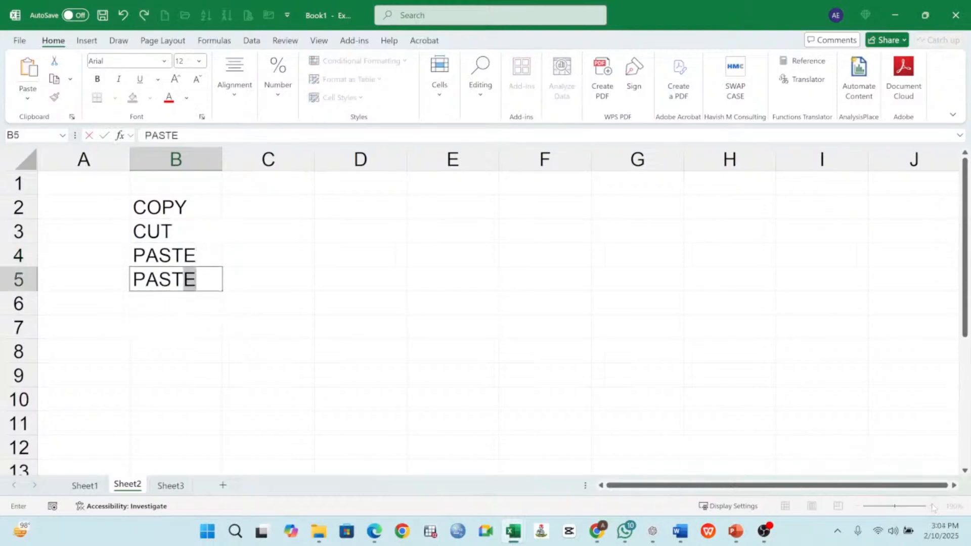
{"action": "key", "text": "BackSpace"}
{"action": "key", "text": "BackSpace"}
{"action": "key", "text": "BackSpace"}
{"action": "key", "text": "BackSpace"}
{"action": "key", "text": "BackSpace"}
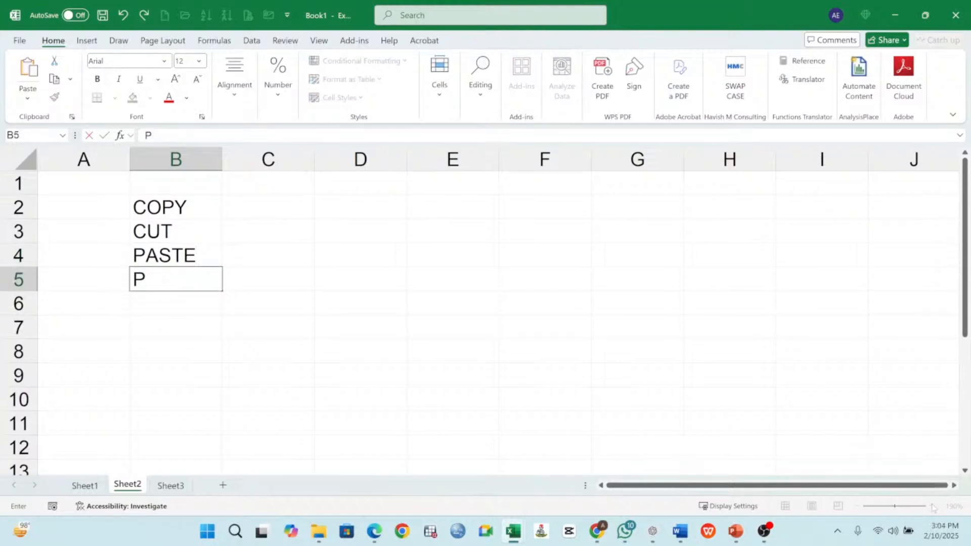
Step: Enter FORMAT PAINTER in cell B5 and widen column B enough to hold the text
{"action": "type", "text": "FORMAT"}
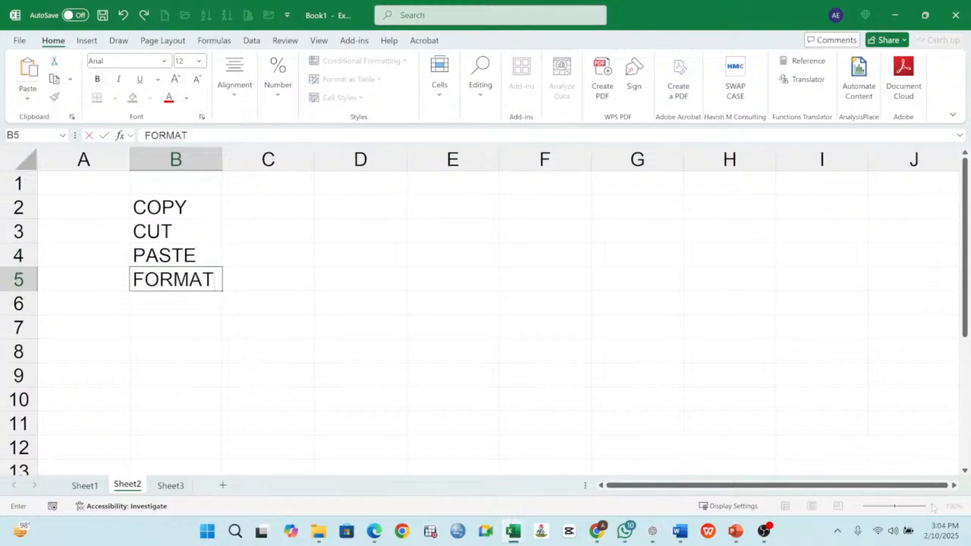
{"action": "type", "text": " PAINTER"}
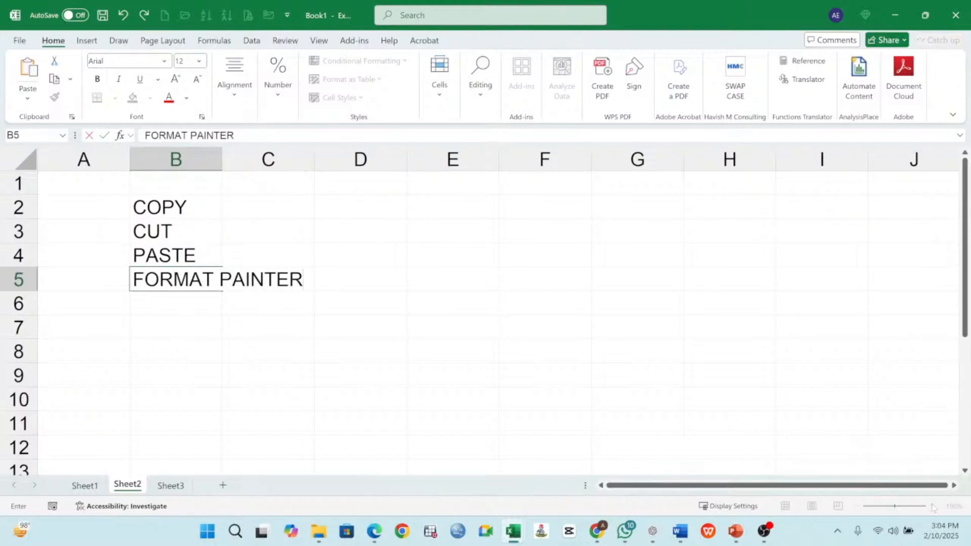
{"action": "key", "text": "Return"}
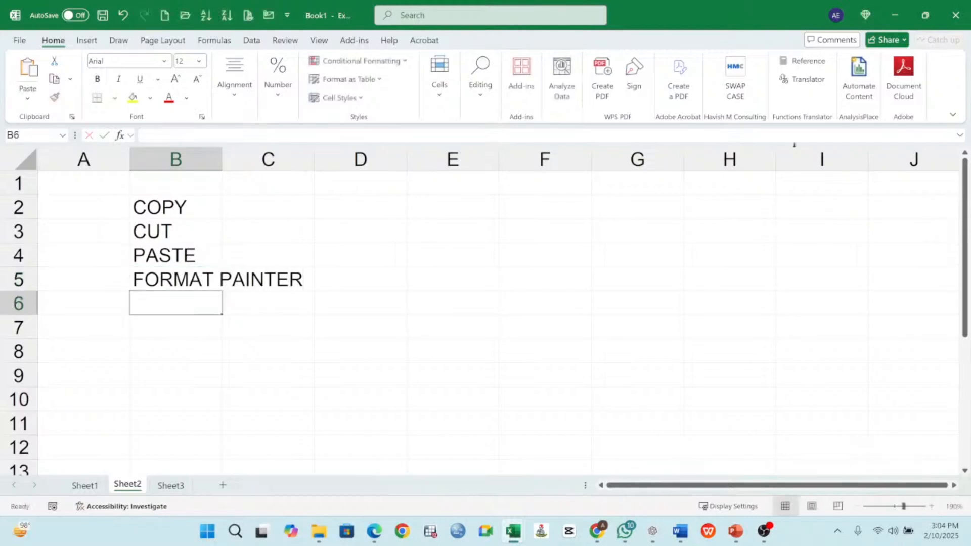
{"action": "left_click_drag", "start_coordinate": [222, 160], "coordinate": [310, 161]}
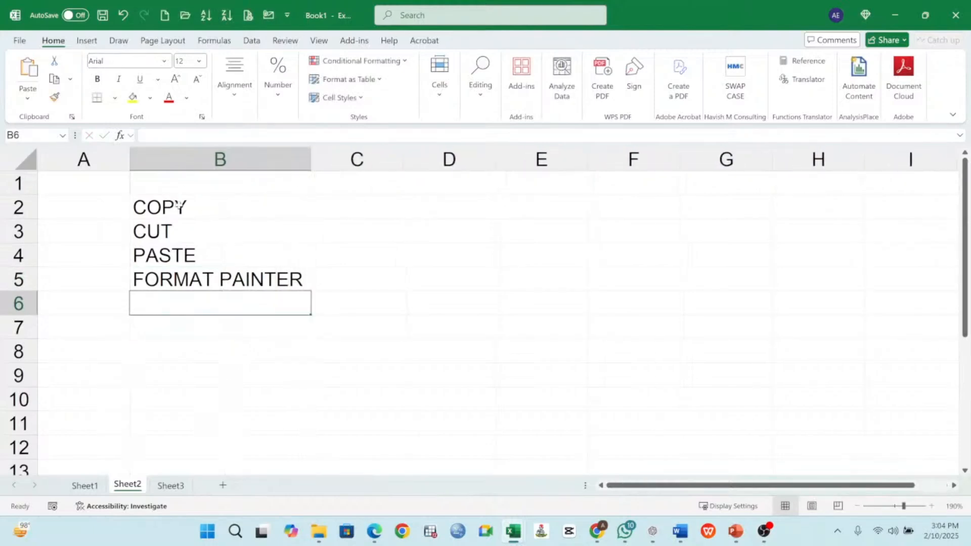
Step: Copy the four words in B2:B5 and paste them starting at cell E2
{"action": "left_click_drag", "start_coordinate": [201, 206], "coordinate": [218, 270]}
{"action": "left_click_drag", "start_coordinate": [196, 203], "coordinate": [199, 277]}
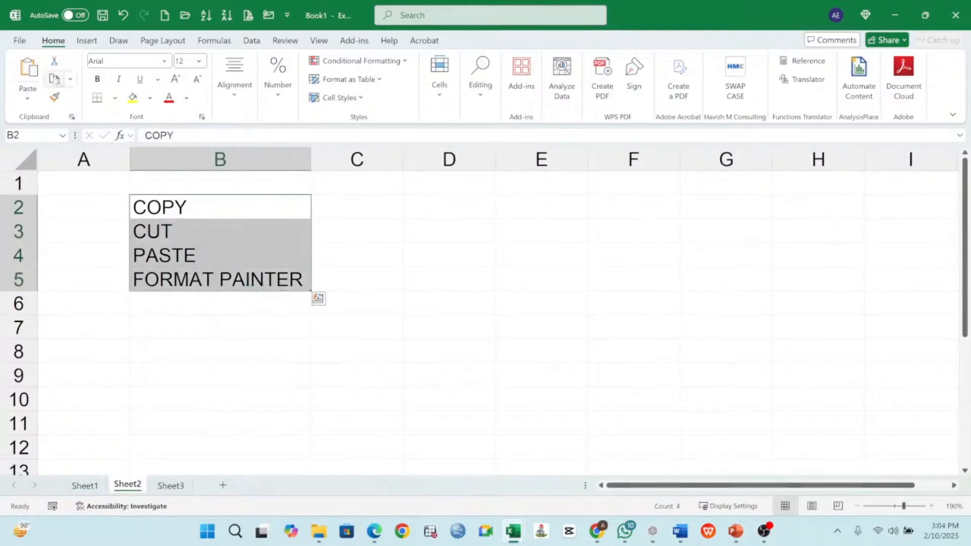
{"action": "left_click", "coordinate": [54, 79]}
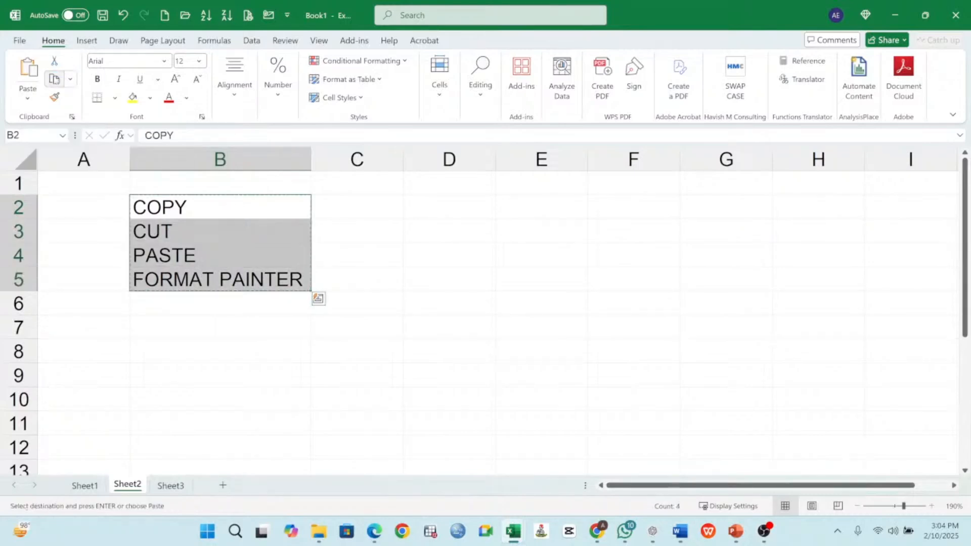
{"action": "left_click", "coordinate": [521, 206]}
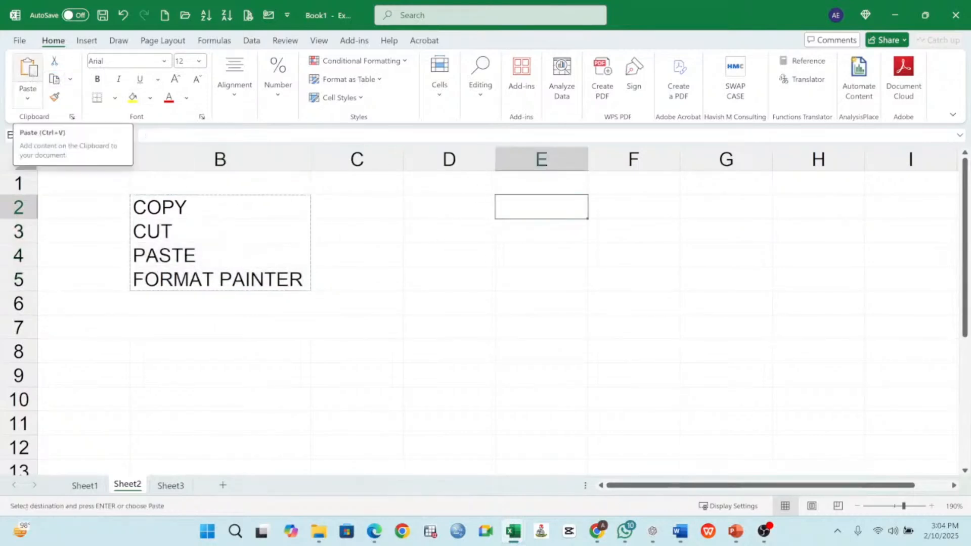
{"action": "left_click", "coordinate": [28, 71]}
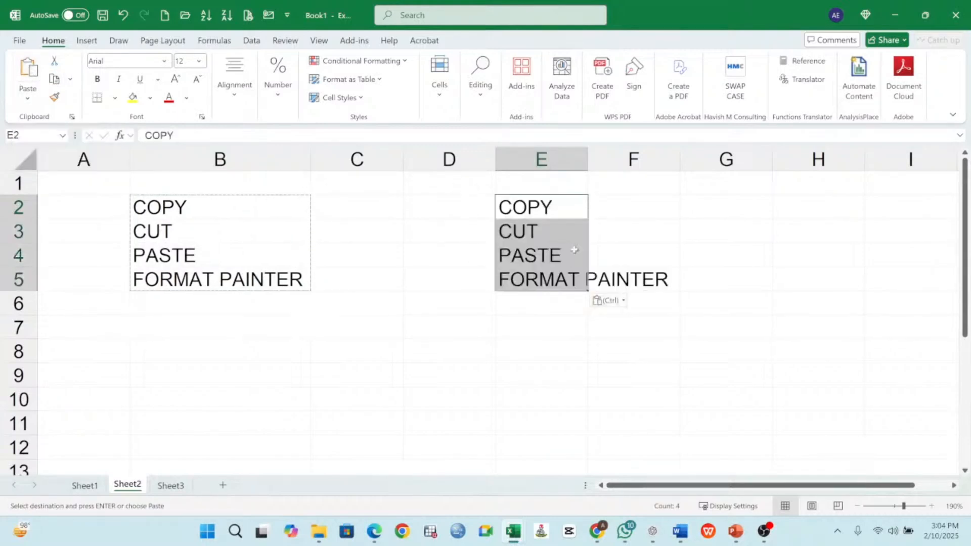
Step: Compare the pasted list with the original and widen column E so that FORMAT PAINTER fits inside it
{"action": "left_click_drag", "start_coordinate": [551, 212], "coordinate": [572, 280]}
{"action": "left_click", "coordinate": [155, 207]}
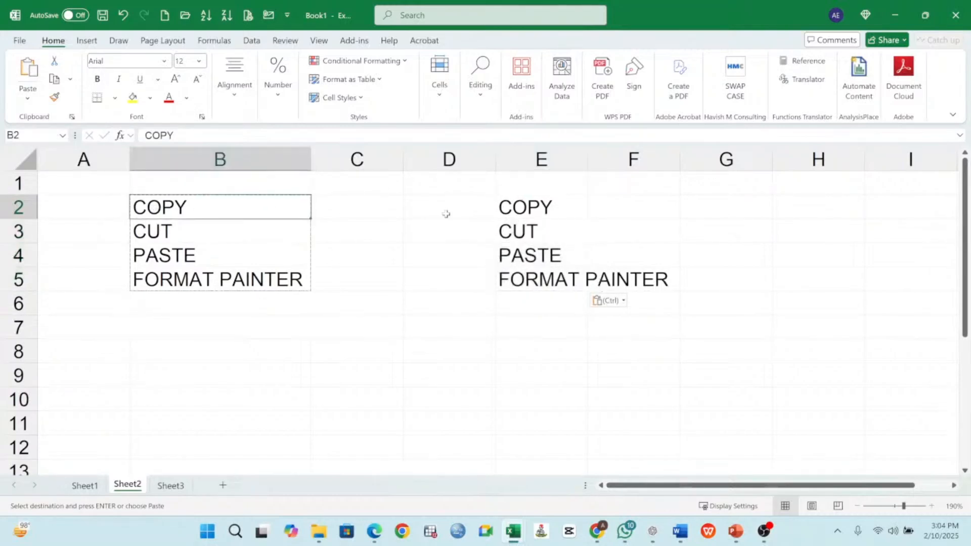
{"action": "left_click", "coordinate": [535, 204]}
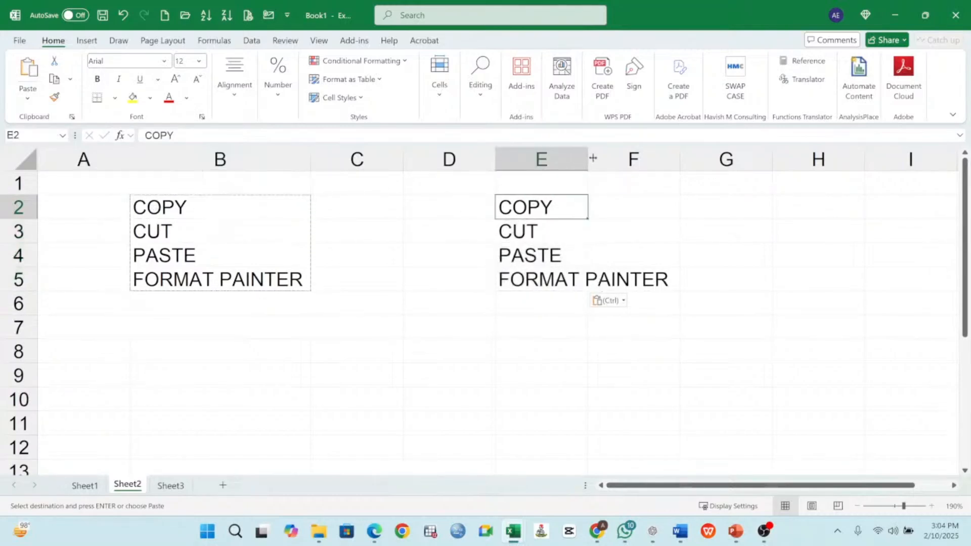
{"action": "left_click_drag", "start_coordinate": [592, 158], "coordinate": [682, 158]}
Step: Cut the list in B2:B5 and paste it starting at cell E8
{"action": "left_click", "coordinate": [204, 210]}
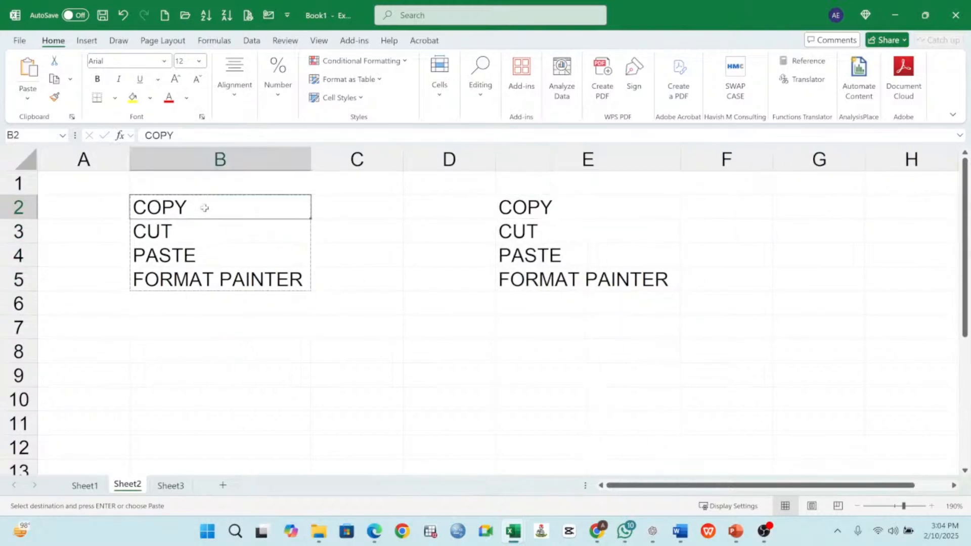
{"action": "left_click_drag", "start_coordinate": [199, 207], "coordinate": [208, 277]}
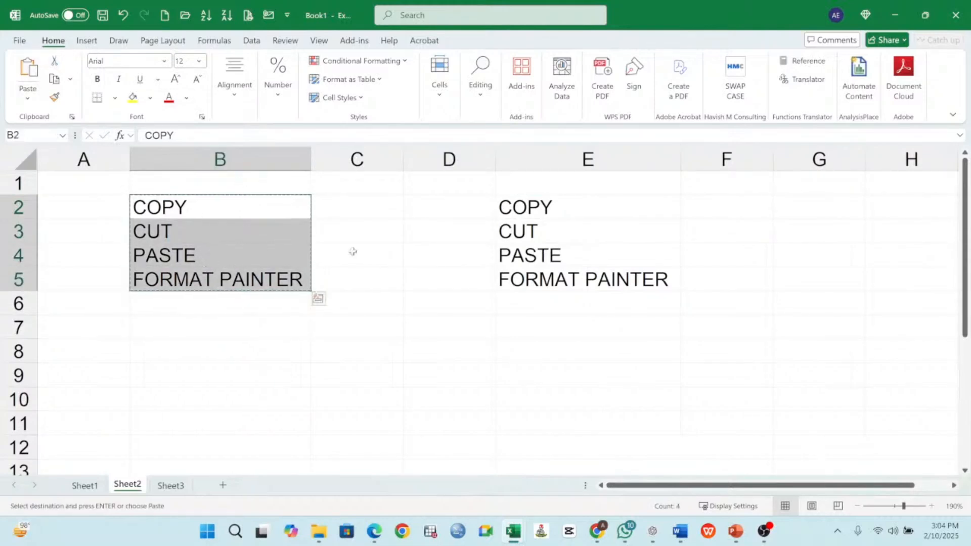
{"action": "left_click", "coordinate": [537, 346]}
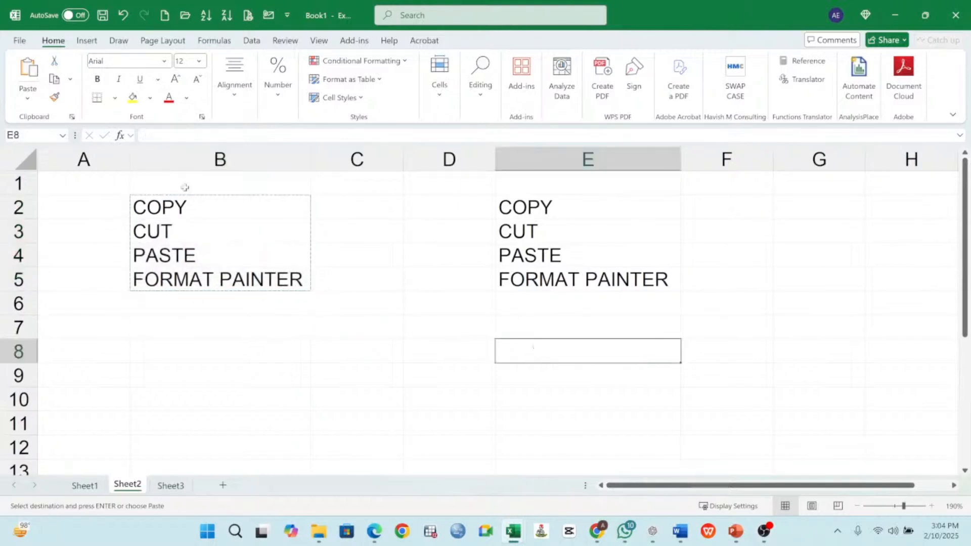
{"action": "key", "text": "ctrl+v"}
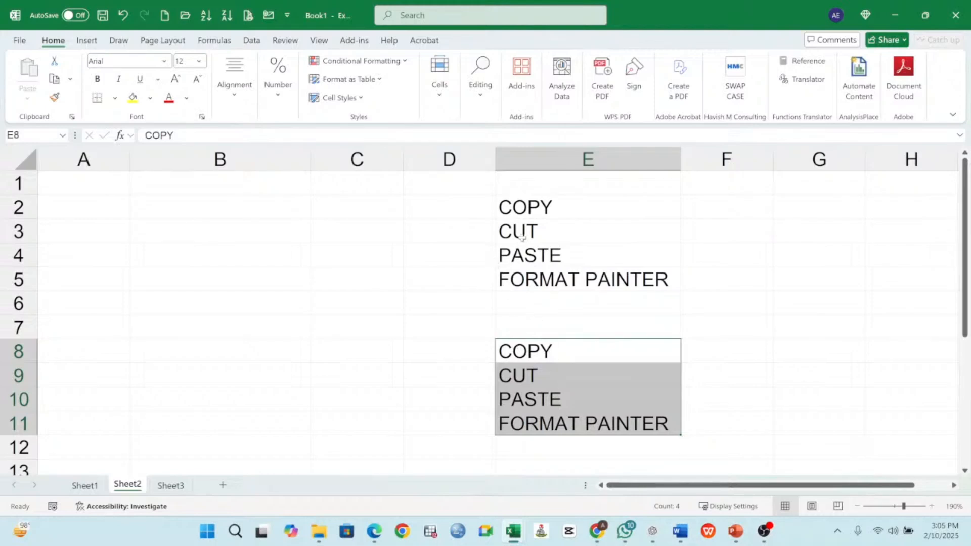
{"action": "left_click", "coordinate": [159, 204]}
Step: Copy the four-word list in E2:E5 and paste it starting at cell B4
{"action": "left_click_drag", "start_coordinate": [540, 212], "coordinate": [540, 277]}
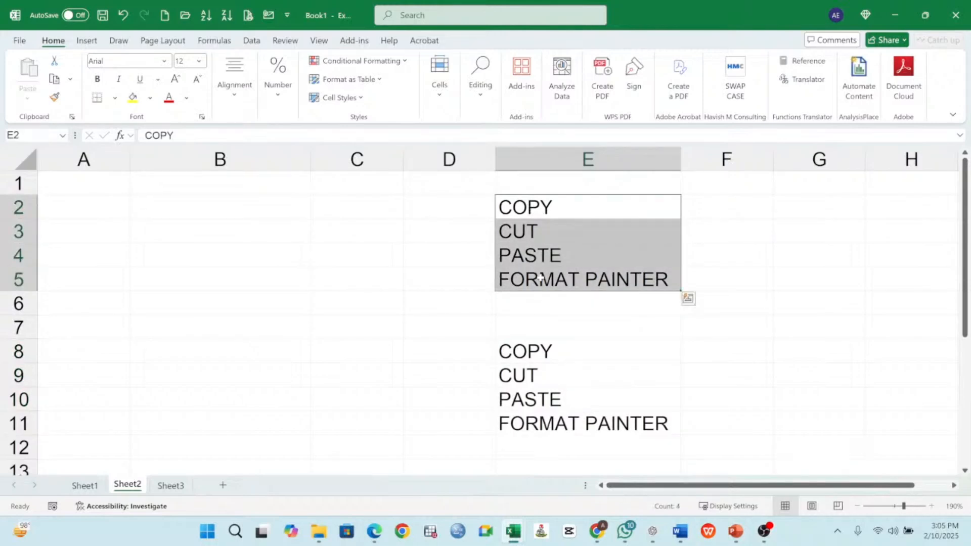
{"action": "left_click", "coordinate": [54, 78]}
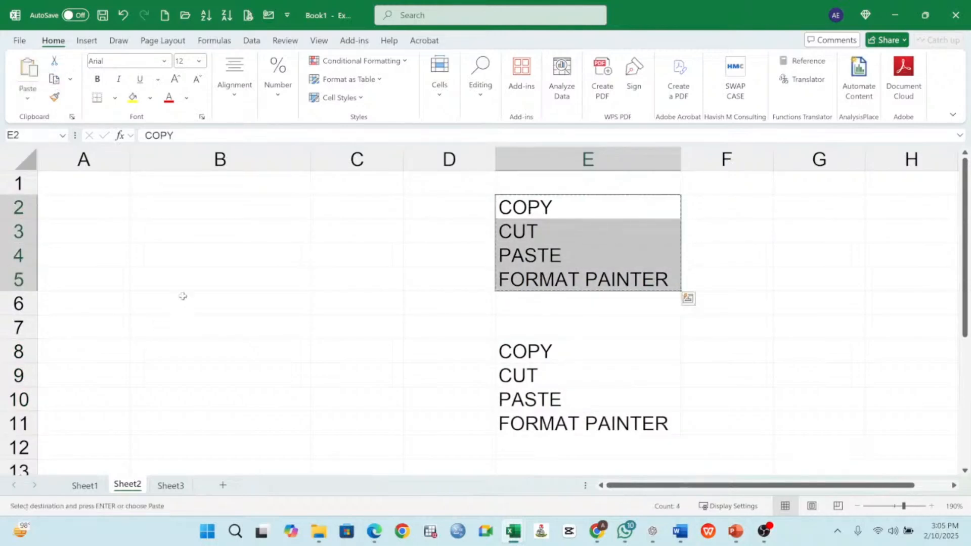
{"action": "left_click", "coordinate": [180, 253]}
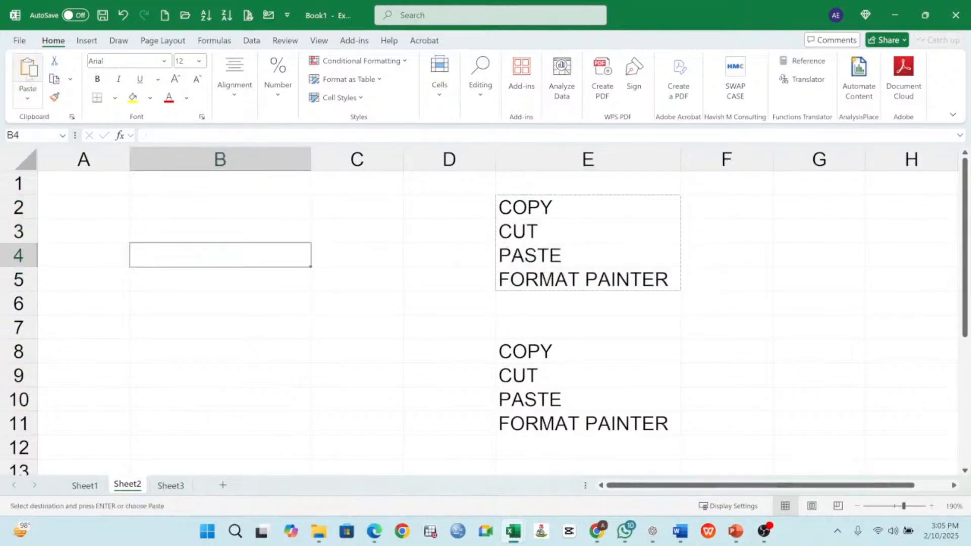
{"action": "left_click", "coordinate": [28, 71]}
Step: Enter the shortcut label CTRL + C in cell C4 beside COPY
{"action": "left_click", "coordinate": [343, 258]}
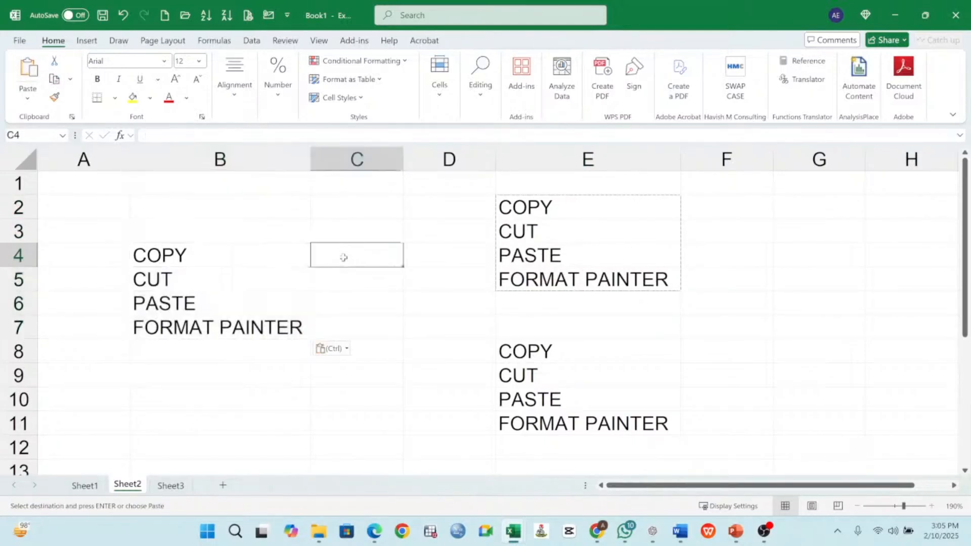
{"action": "type", "text": "c"}
{"action": "key", "text": "BackSpace"}
{"action": "type", "text": "CT"}
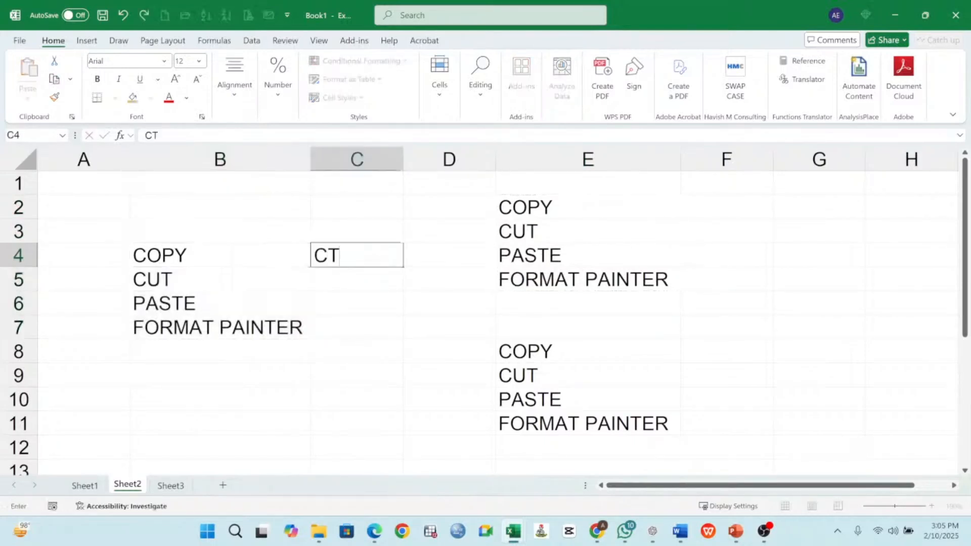
{"action": "type", "text": "RL + C"}
{"action": "key", "text": "Return"}
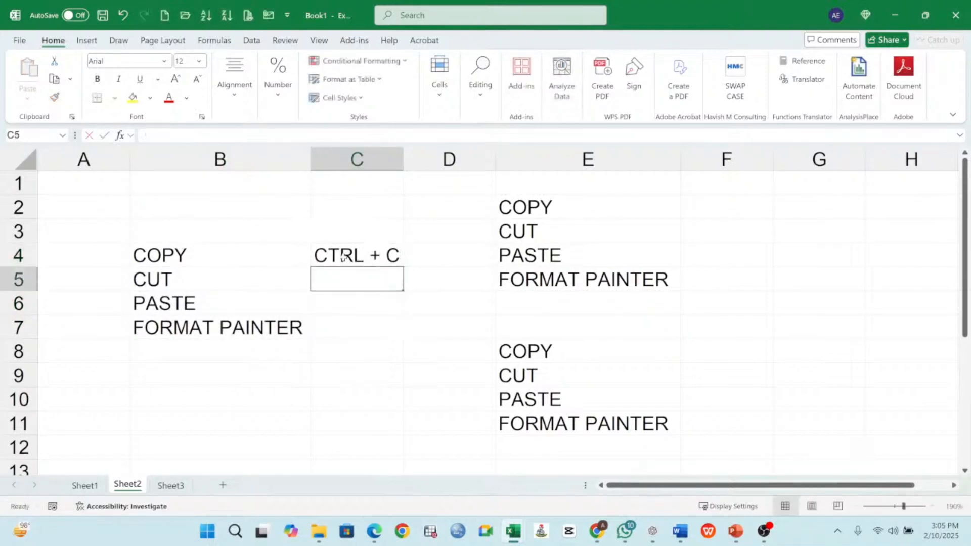
Step: Enter CTRL + X in C5 beside CUT and CTRL + V in C6 beside PASTE
{"action": "type", "text": "C"}
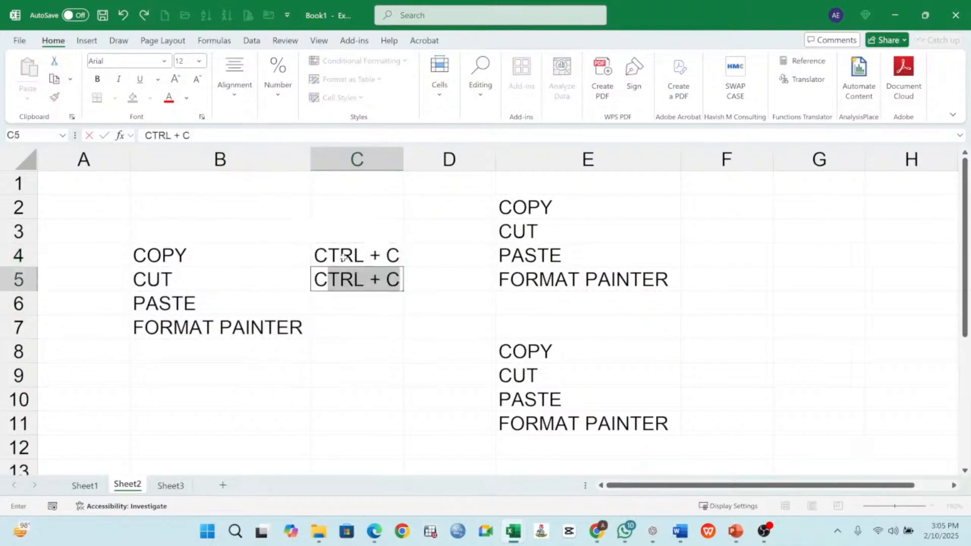
{"action": "type", "text": "TRL "}
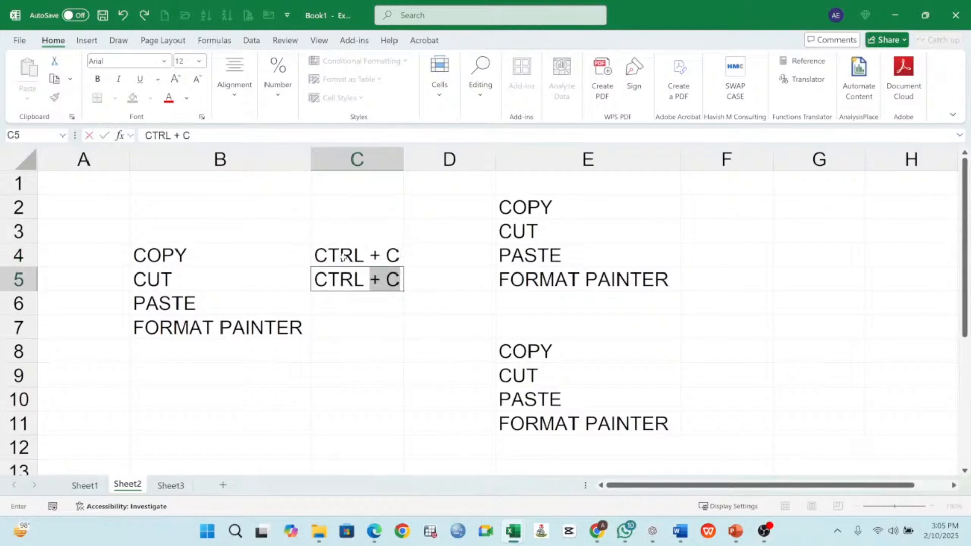
{"action": "type", "text": "+ X"}
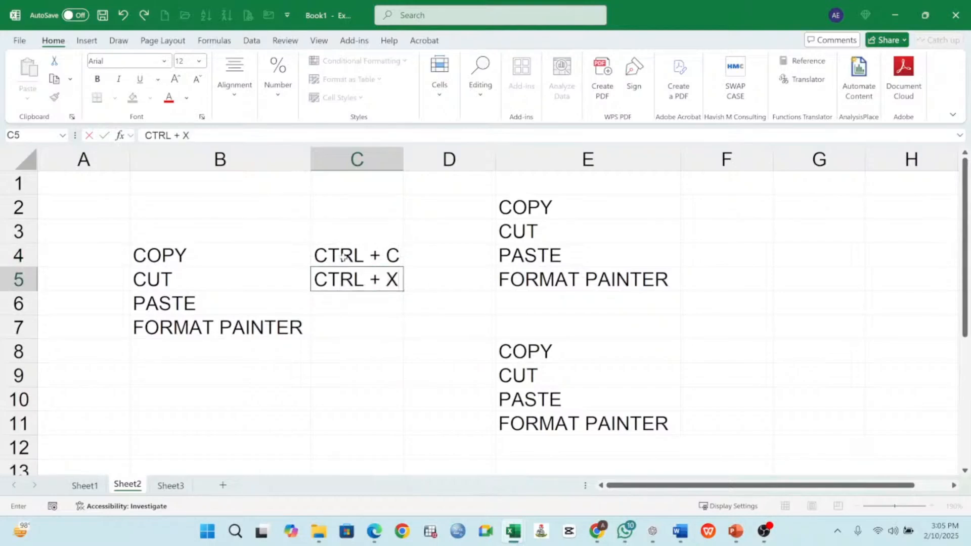
{"action": "key", "text": "Return"}
{"action": "type", "text": "CTRL"}
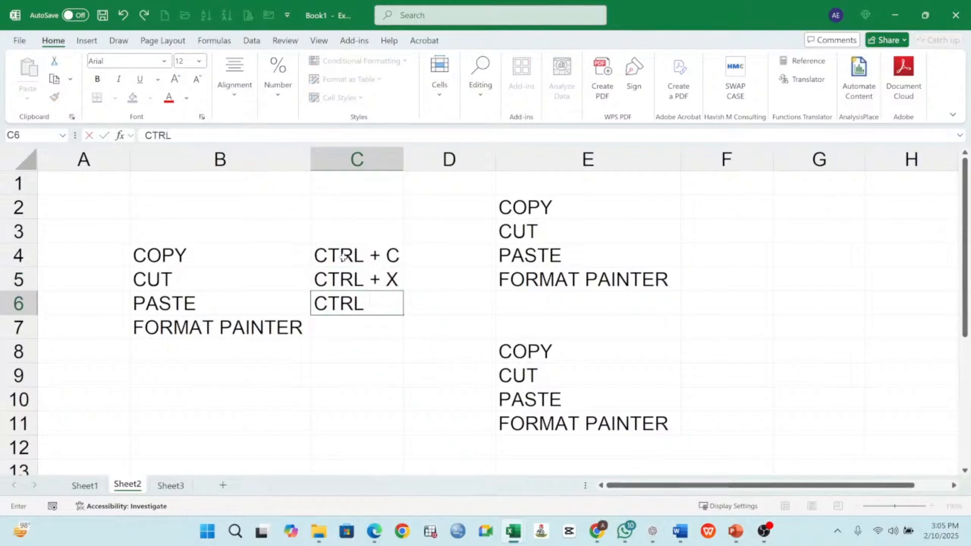
{"action": "type", "text": " + V"}
{"action": "key", "text": "Return"}
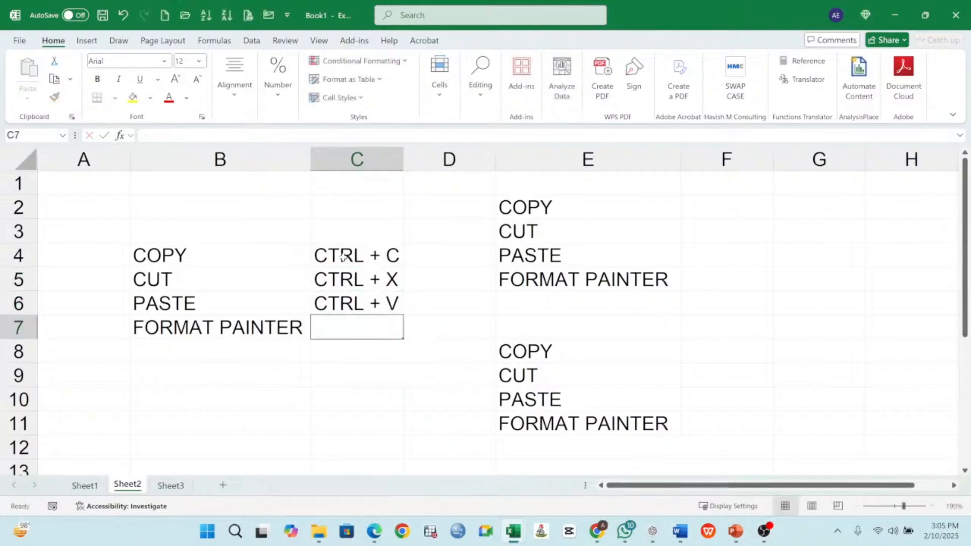
Step: Copy the word COPY from cell B4 and paste it into cell G3
{"action": "left_click", "coordinate": [369, 253]}
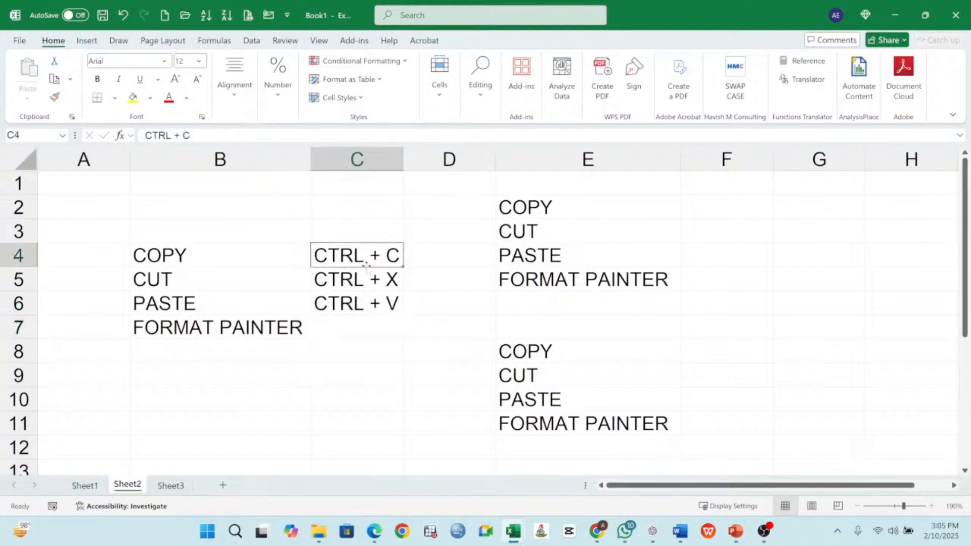
{"action": "left_click", "coordinate": [184, 258]}
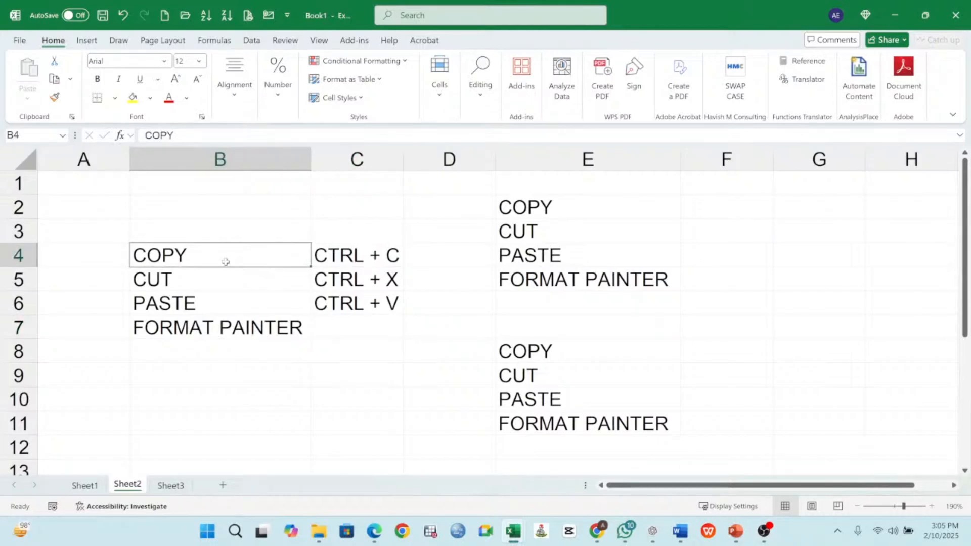
{"action": "key", "text": "ctrl+c"}
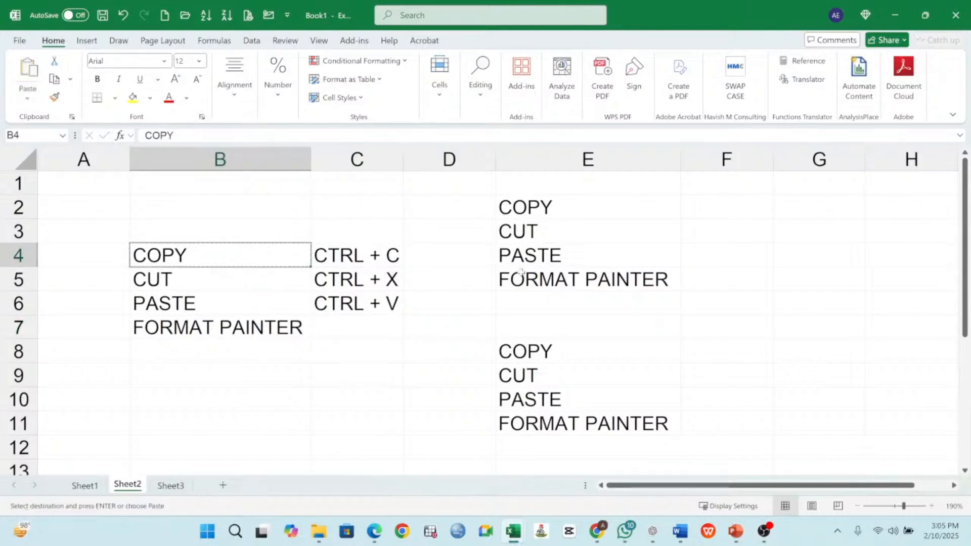
{"action": "left_click", "coordinate": [801, 235]}
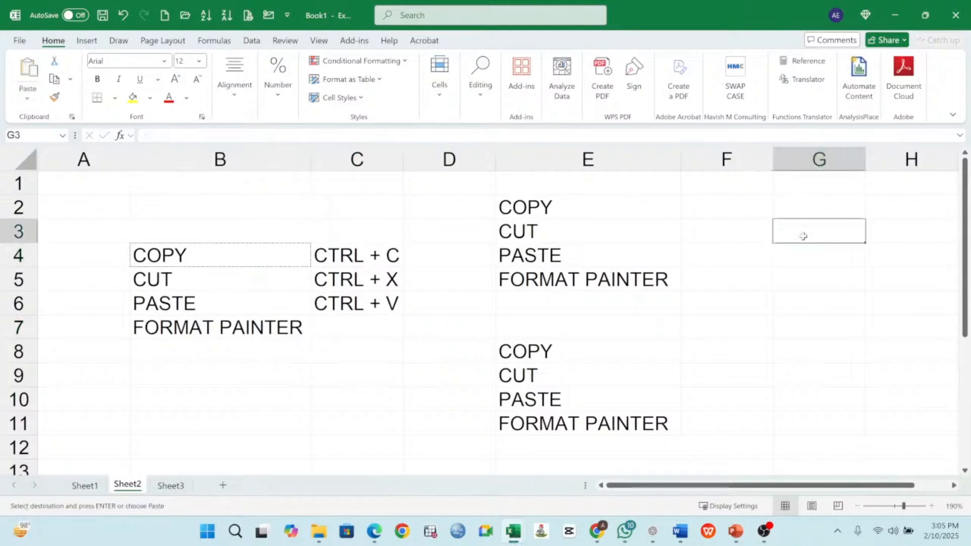
{"action": "key", "text": "ctrl+v"}
{"action": "left_click", "coordinate": [822, 254]}
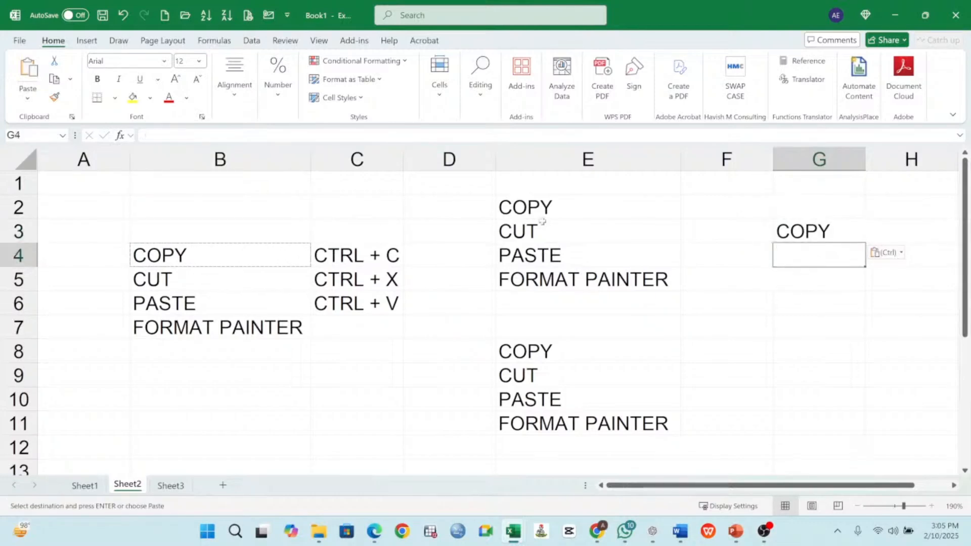
Step: Cut the word COPY from cell G3, paste it into B9, and check both locations
{"action": "left_click", "coordinate": [792, 229]}
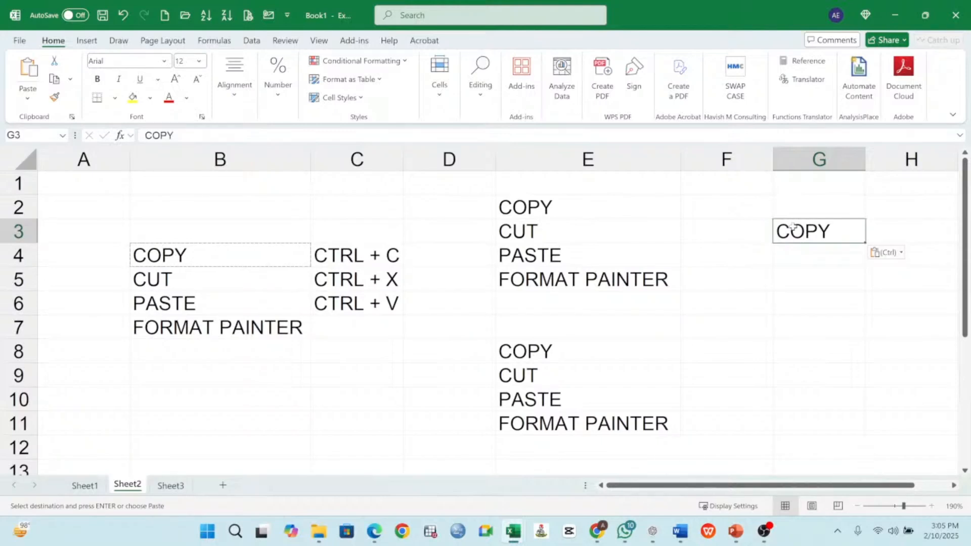
{"action": "key", "text": "ctrl+c"}
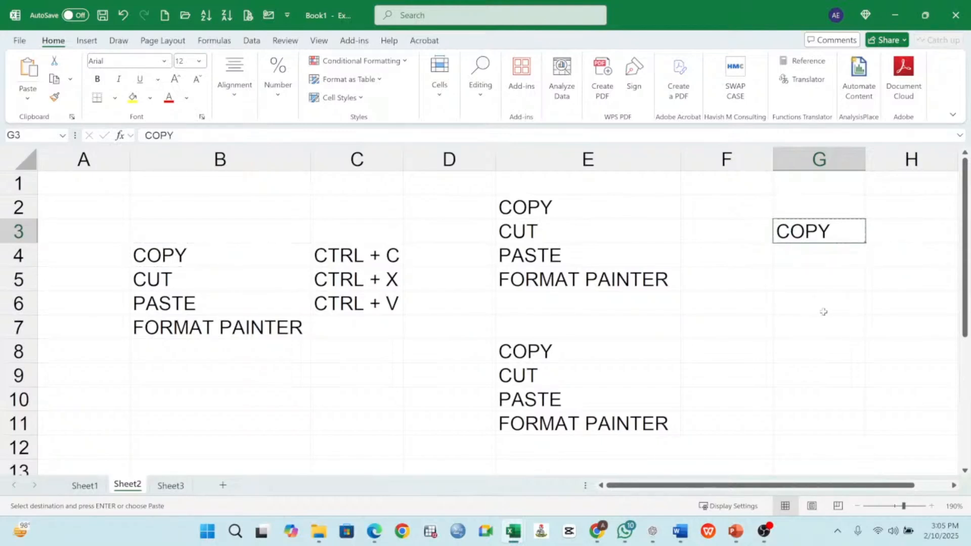
{"action": "left_click", "coordinate": [192, 369]}
{"action": "key", "text": "ctrl+v"}
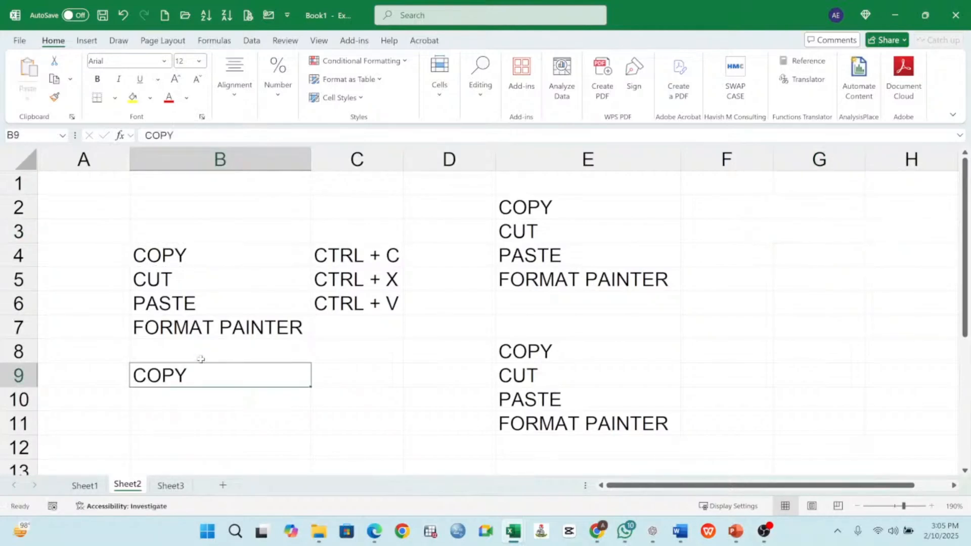
{"action": "left_click_drag", "start_coordinate": [802, 202], "coordinate": [802, 370]}
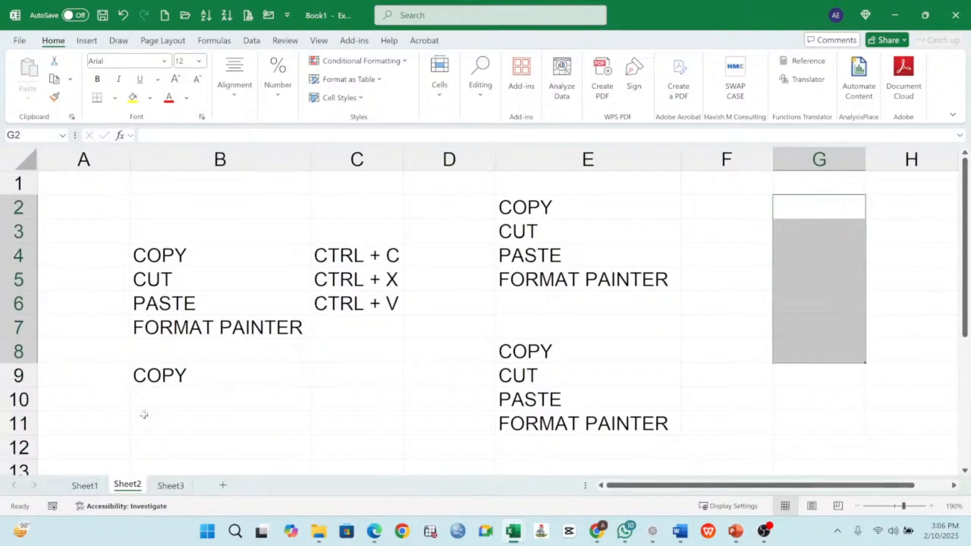
{"action": "left_click", "coordinate": [159, 369]}
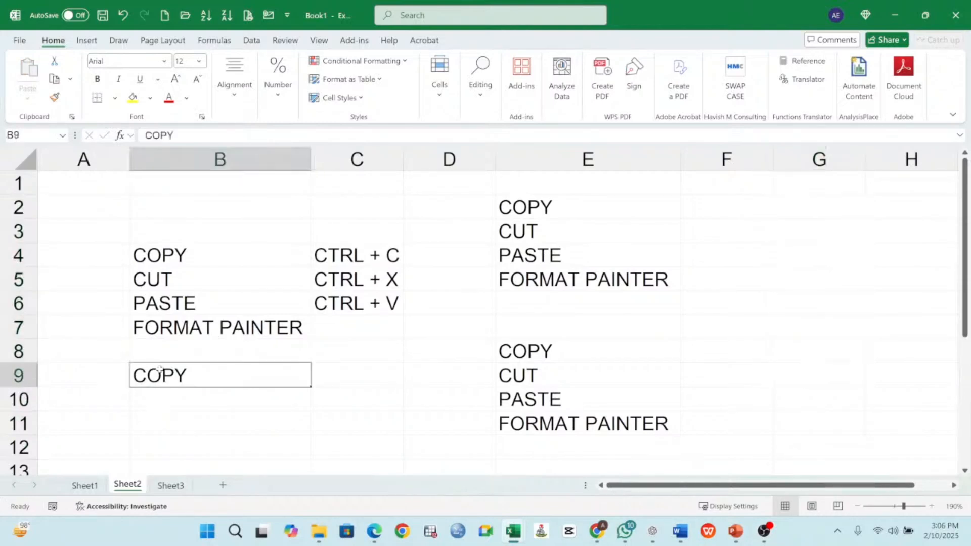
Step: Format the list in B4:B7 as bold, italic, underlined text in red
{"action": "left_click", "coordinate": [219, 331]}
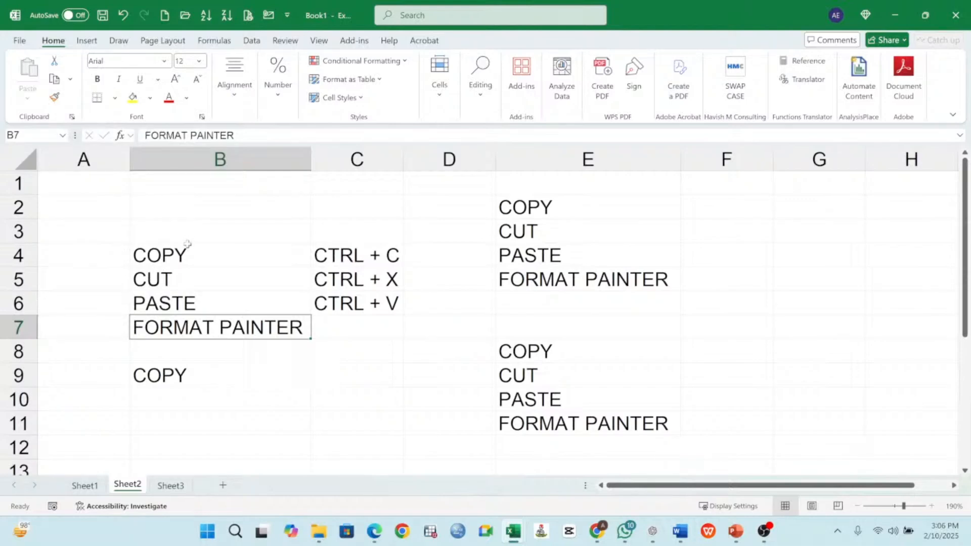
{"action": "left_click_drag", "start_coordinate": [187, 245], "coordinate": [190, 331]}
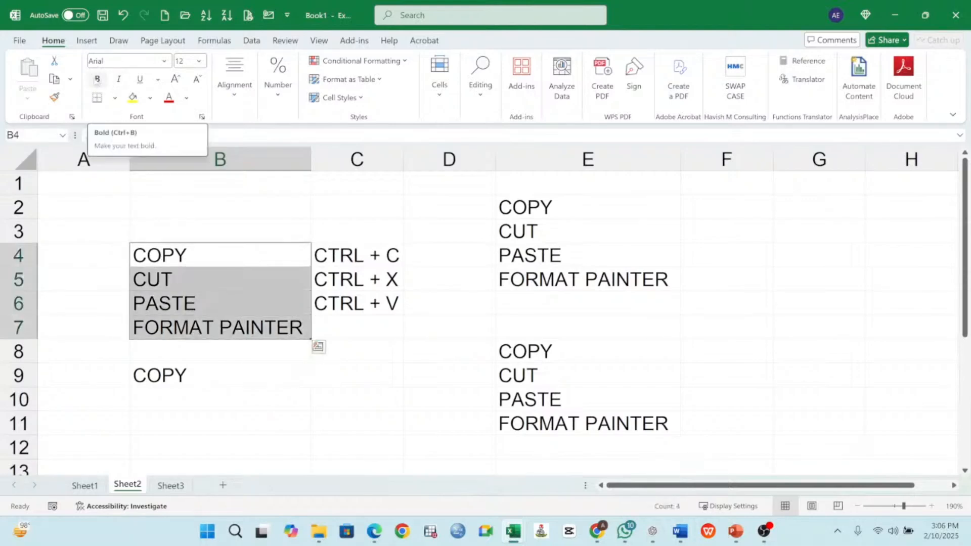
{"action": "left_click", "coordinate": [97, 79]}
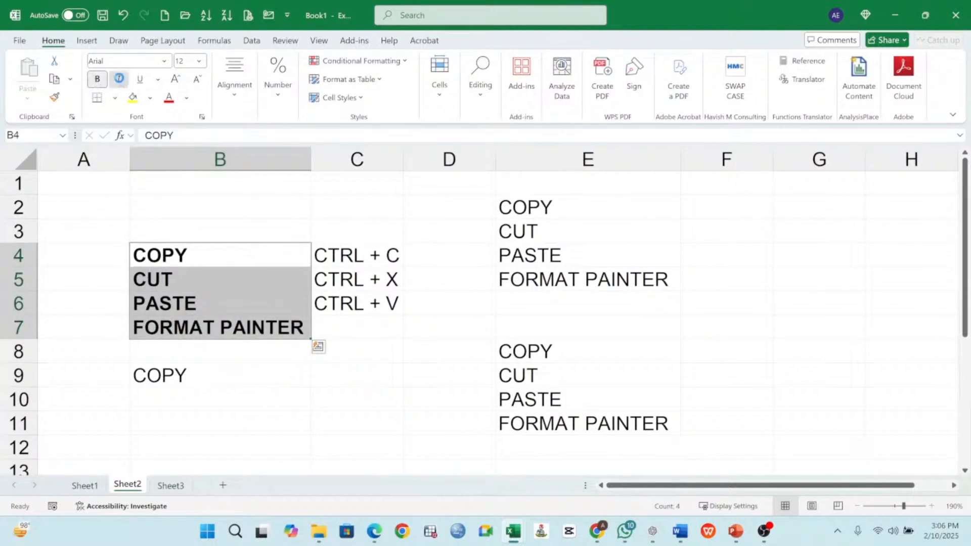
{"action": "left_click", "coordinate": [119, 78]}
{"action": "left_click", "coordinate": [170, 99]}
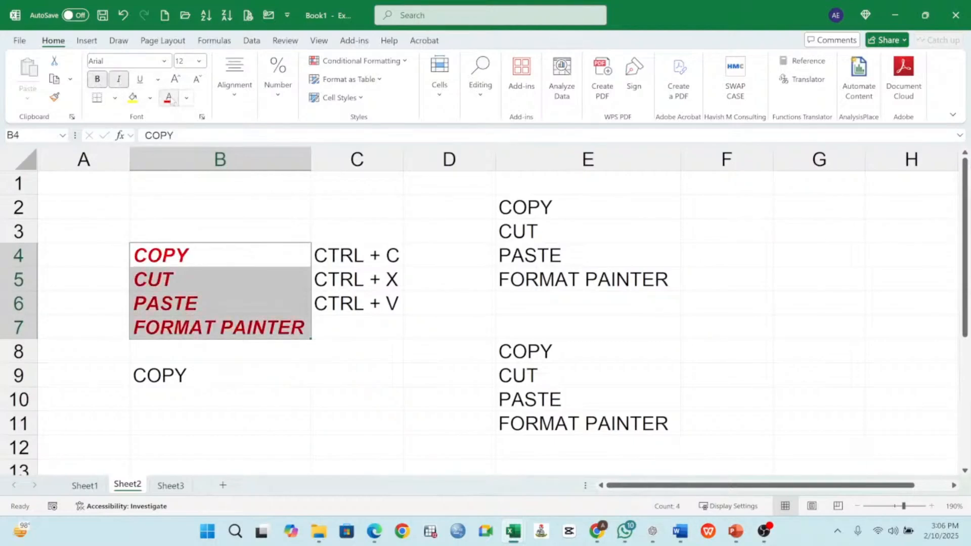
{"action": "left_click", "coordinate": [140, 81]}
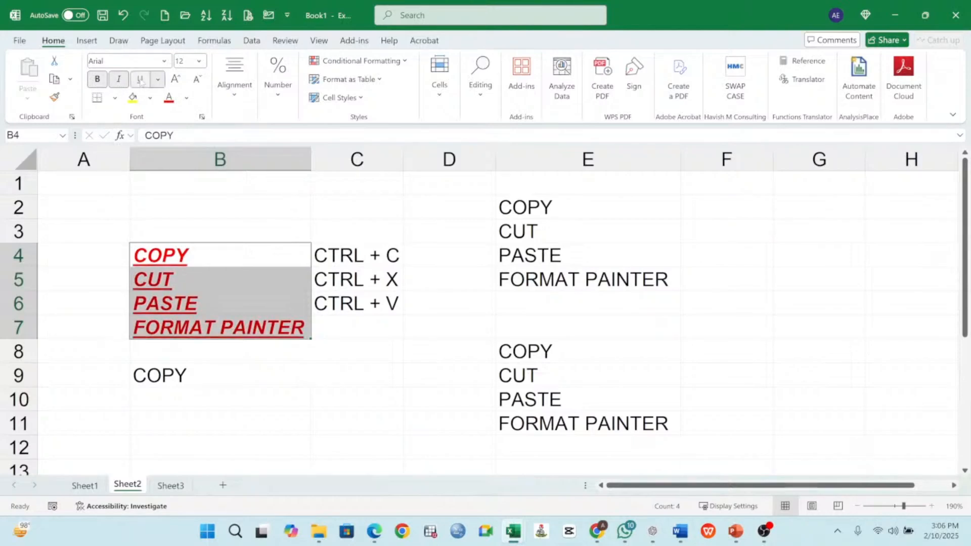
Step: Set the list in B4:B7 to Angsana New at size 16 and widen column B so FORMAT PAINTER fits
{"action": "left_click", "coordinate": [165, 61]}
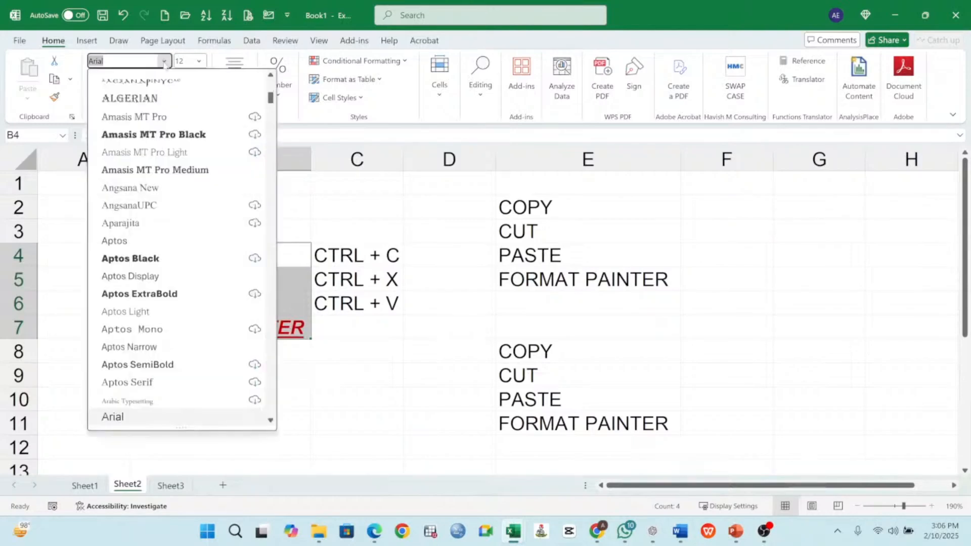
{"action": "left_click", "coordinate": [129, 188]}
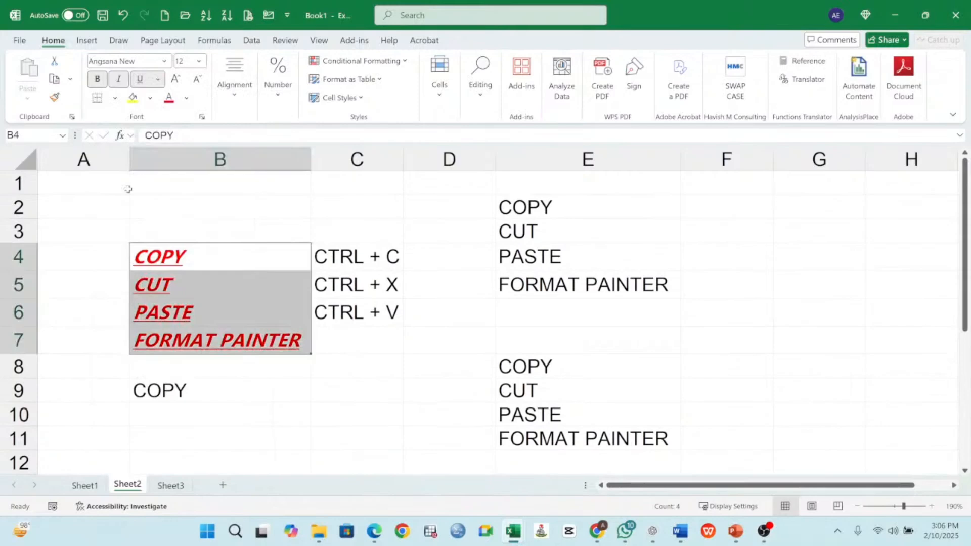
{"action": "left_click", "coordinate": [199, 61]}
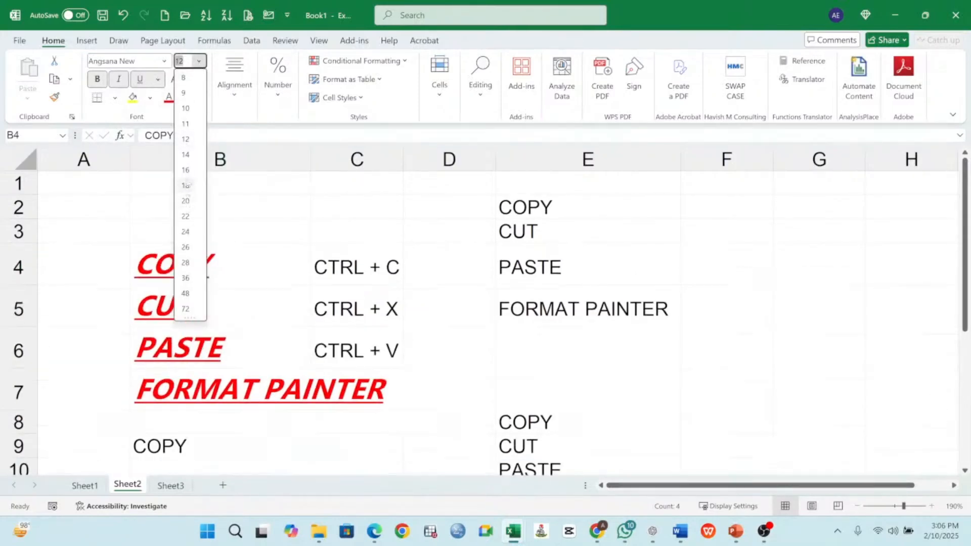
{"action": "left_click", "coordinate": [186, 170]}
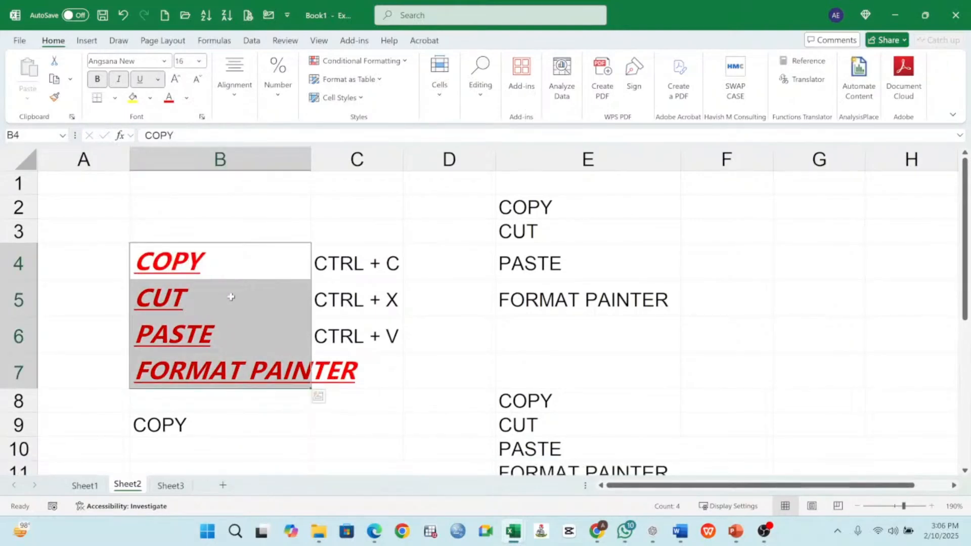
{"action": "left_click_drag", "start_coordinate": [307, 163], "coordinate": [383, 163]}
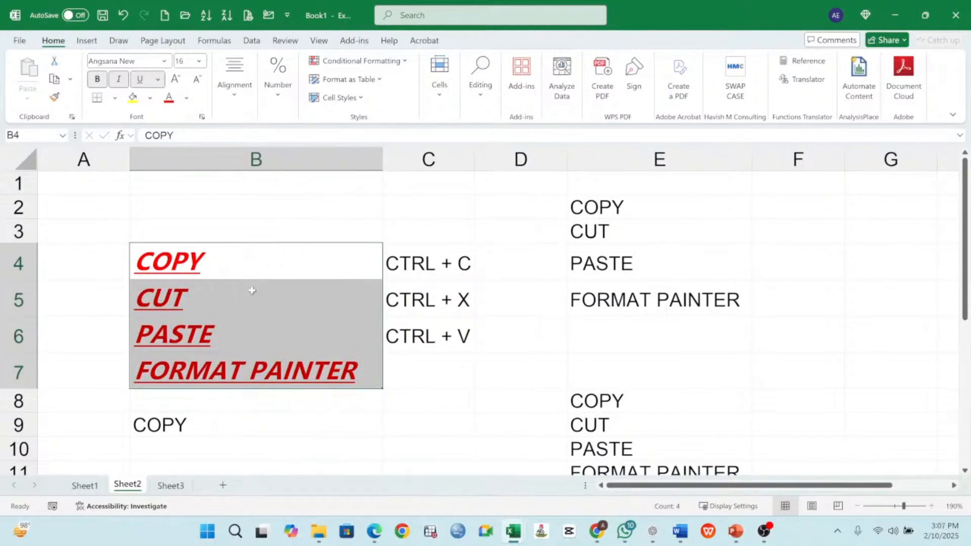
Step: Compare the formatted list in B4:B7 with the plain lists in column E
{"action": "left_click", "coordinate": [210, 263]}
{"action": "left_click_drag", "start_coordinate": [611, 218], "coordinate": [636, 303]}
{"action": "left_click_drag", "start_coordinate": [232, 260], "coordinate": [251, 368]}
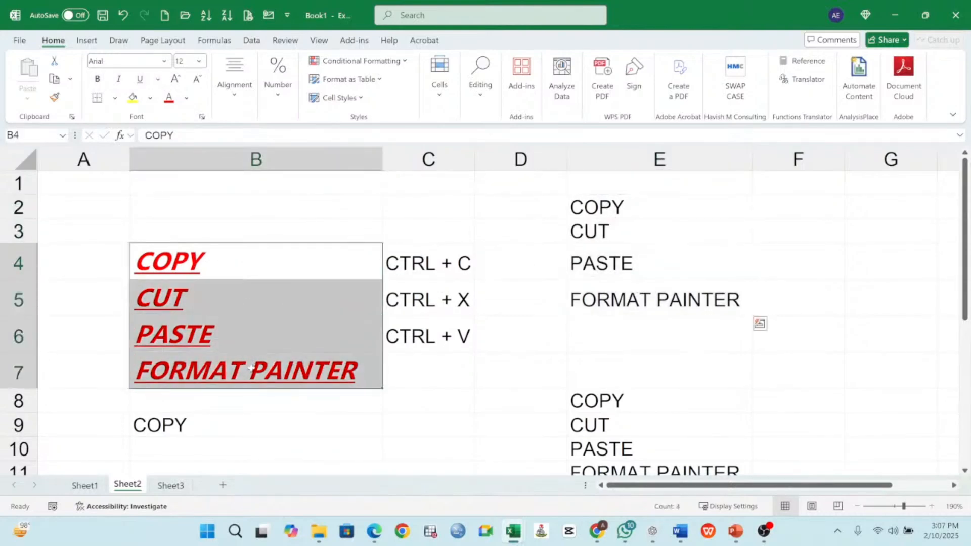
{"action": "left_click_drag", "start_coordinate": [612, 209], "coordinate": [633, 400]}
{"action": "scroll", "coordinate": [637, 304], "scroll_direction": "down", "scroll_amount": 2}
{"action": "scroll", "coordinate": [628, 284], "scroll_direction": "up", "scroll_amount": 1}
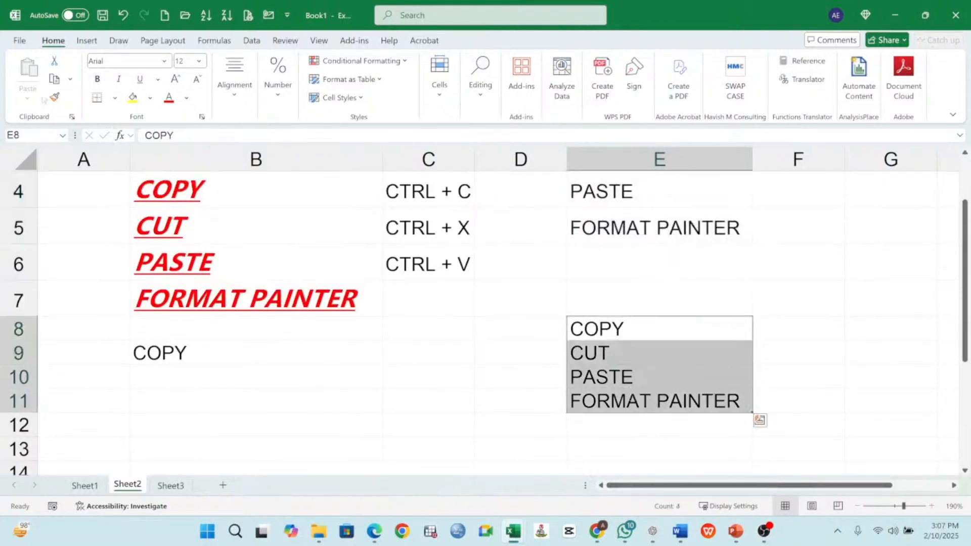
Step: Set the list in B4:B7 to the Aldhabi font at size 20
{"action": "left_click_drag", "start_coordinate": [251, 191], "coordinate": [260, 292]}
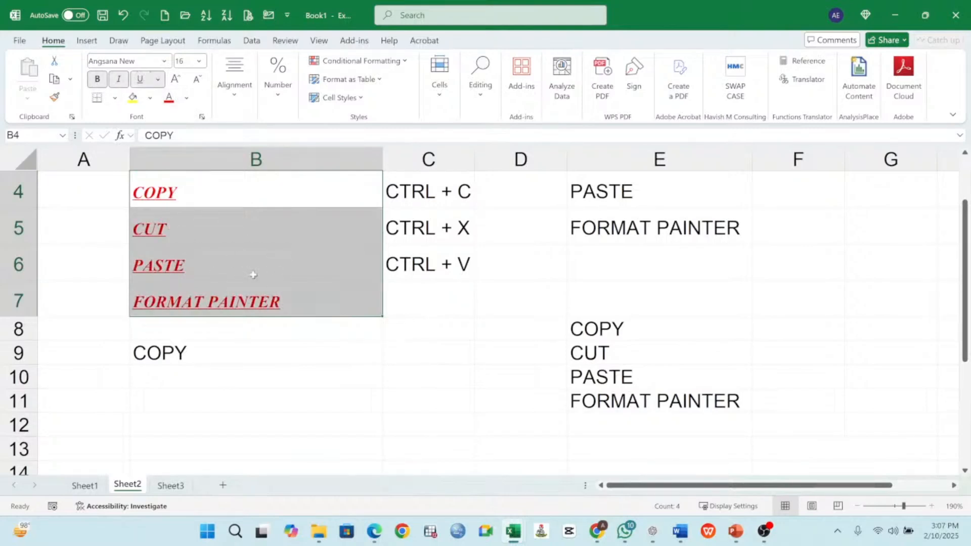
{"action": "left_click", "coordinate": [231, 234]}
{"action": "left_click_drag", "start_coordinate": [192, 192], "coordinate": [218, 306]}
{"action": "left_click", "coordinate": [164, 61]}
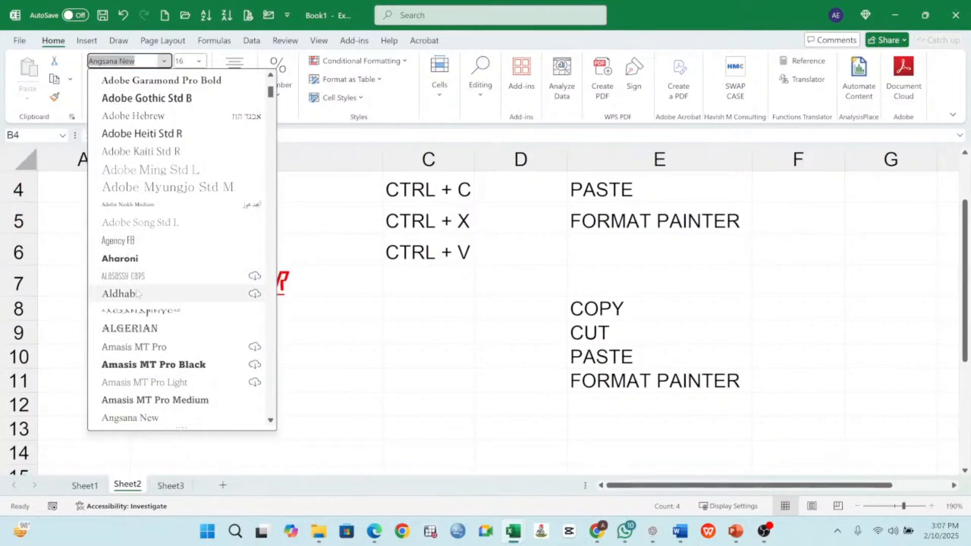
{"action": "left_click", "coordinate": [138, 293]}
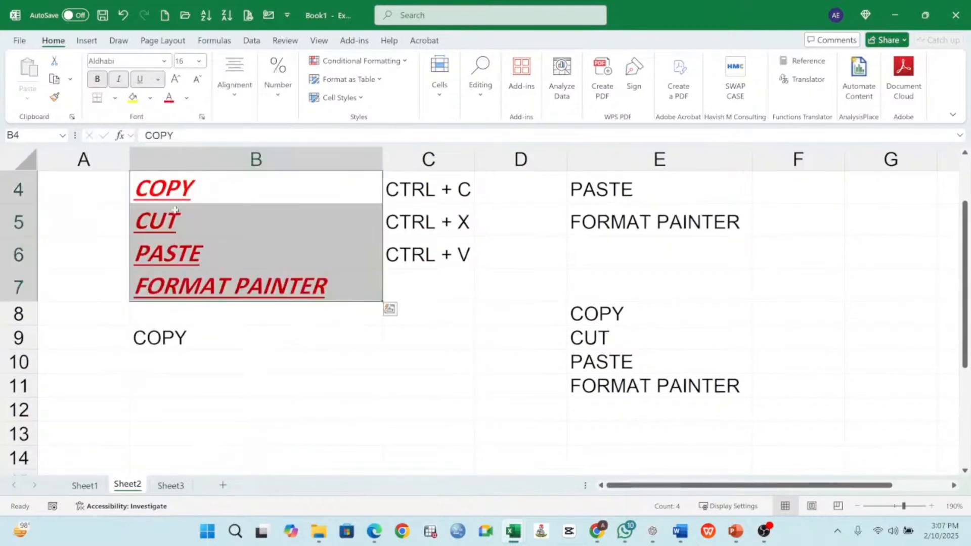
{"action": "left_click", "coordinate": [199, 61]}
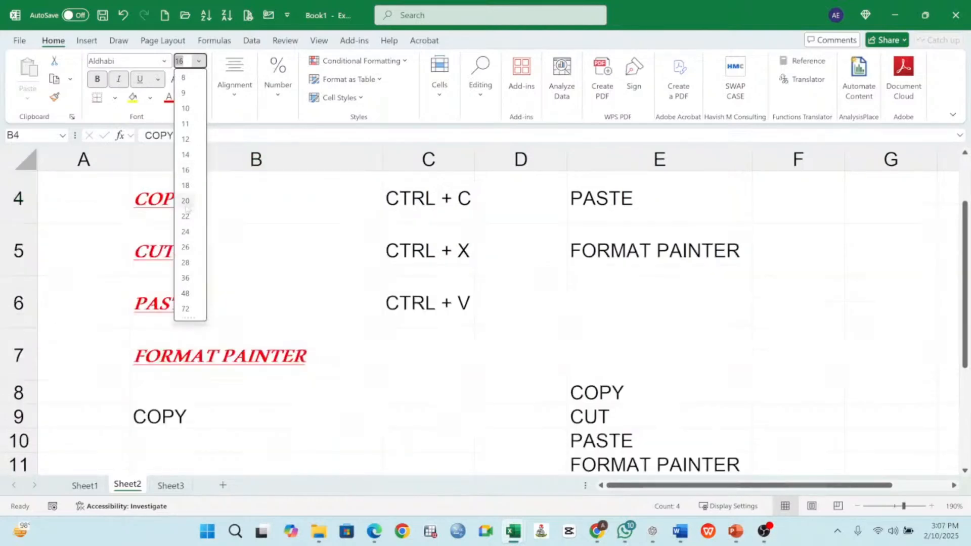
{"action": "left_click", "coordinate": [186, 201]}
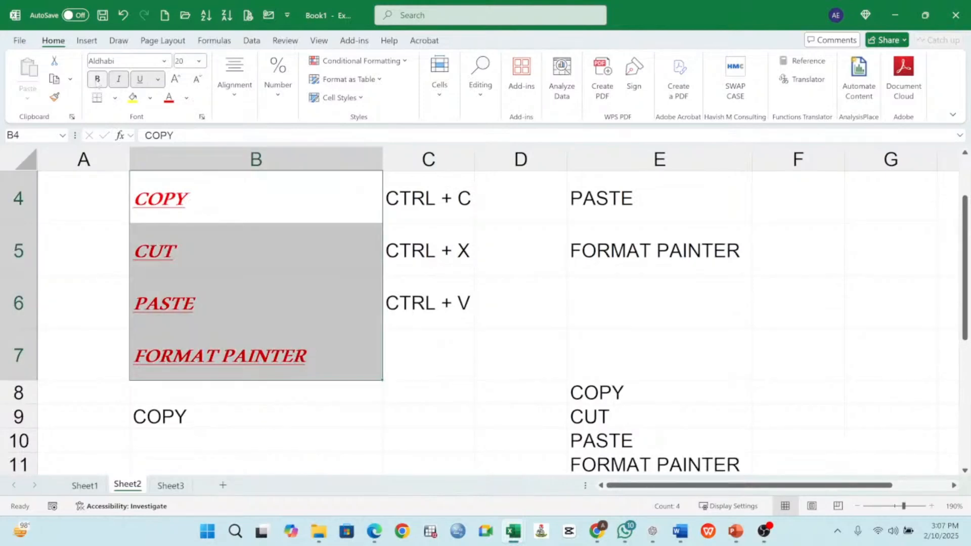
Step: Change the font of B4:B7 to Adobe Gothic Std B and widen column B so FORMAT PAINTER fits
{"action": "left_click", "coordinate": [164, 62]}
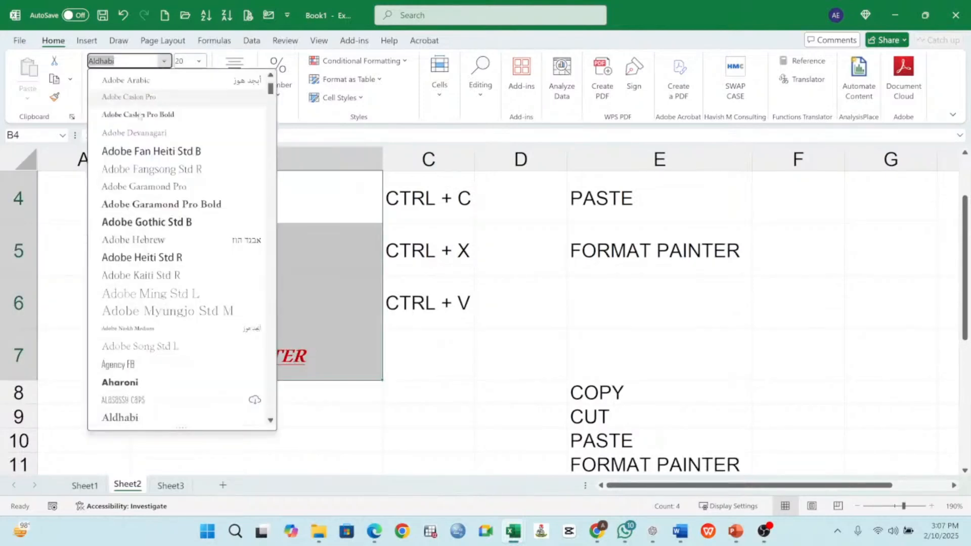
{"action": "left_click", "coordinate": [156, 220]}
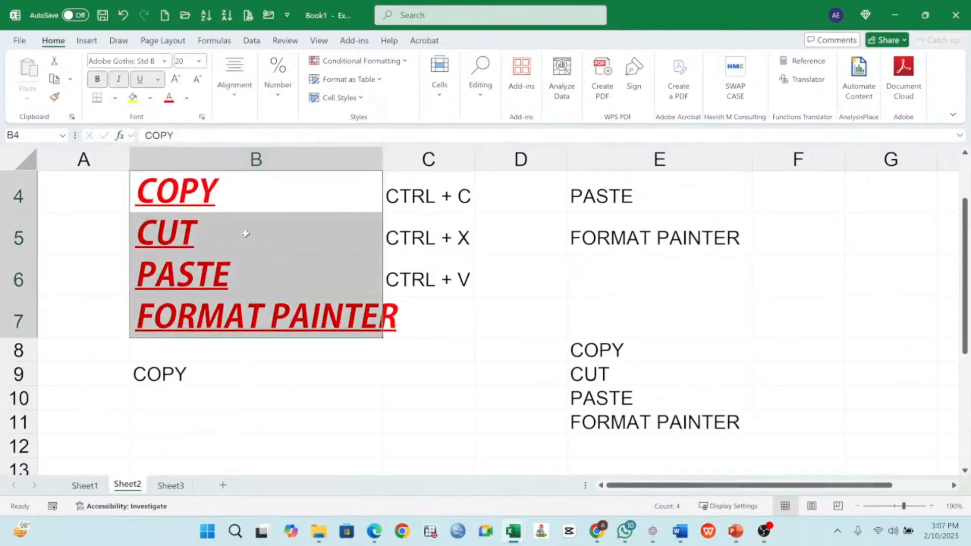
{"action": "scroll", "coordinate": [245, 230], "scroll_direction": "up", "scroll_amount": 1}
{"action": "scroll", "coordinate": [245, 230], "scroll_direction": "down", "scroll_amount": 2}
{"action": "scroll", "coordinate": [239, 233], "scroll_direction": "up", "scroll_amount": 2}
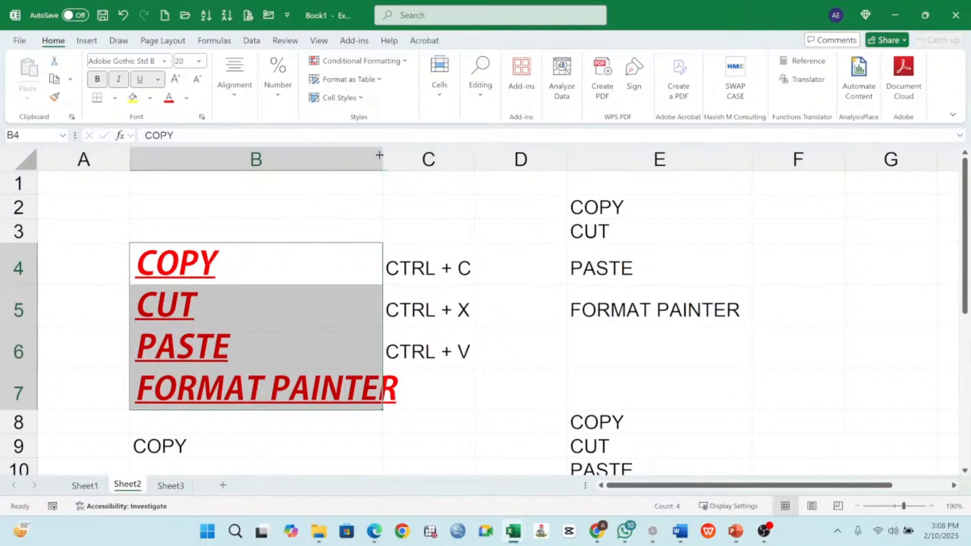
{"action": "left_click_drag", "start_coordinate": [382, 155], "coordinate": [401, 156]}
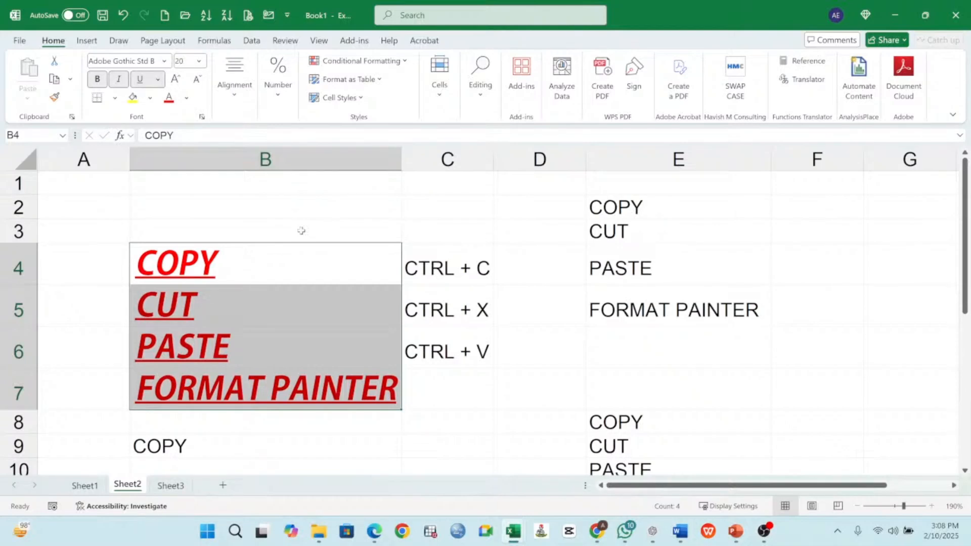
Step: Copy the formatting of B4:B7 onto the plain list in E2:E5 with Format Painter
{"action": "left_click_drag", "start_coordinate": [310, 263], "coordinate": [313, 384]}
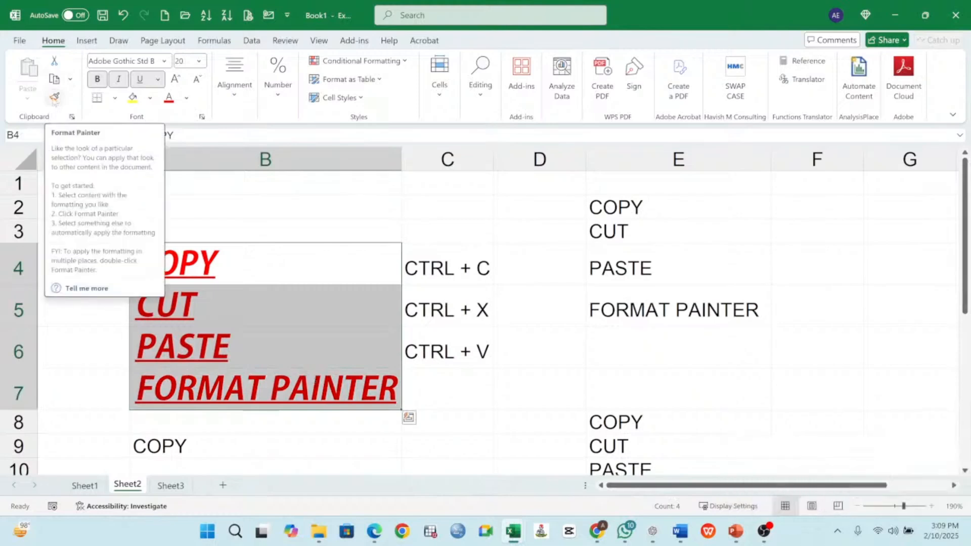
{"action": "left_click", "coordinate": [55, 97]}
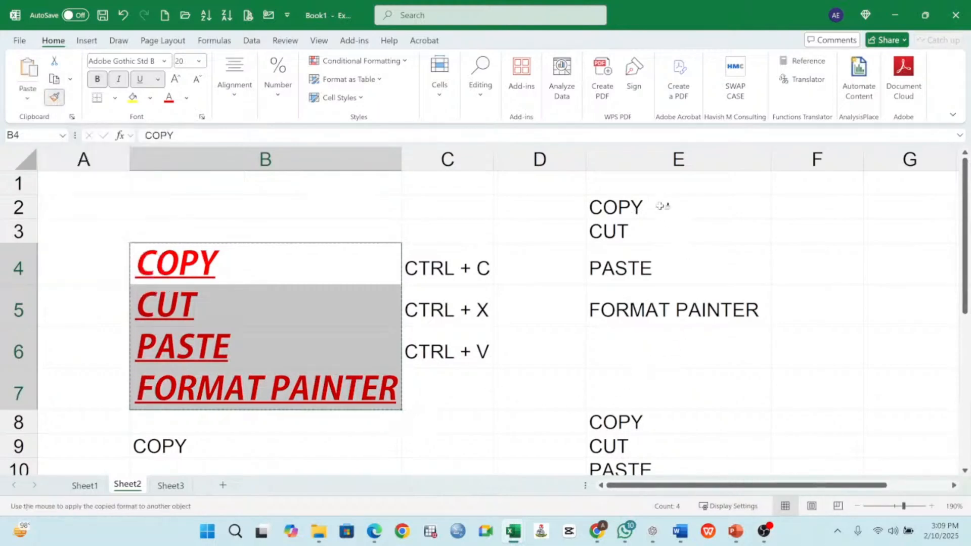
{"action": "left_click_drag", "start_coordinate": [651, 202], "coordinate": [656, 299]}
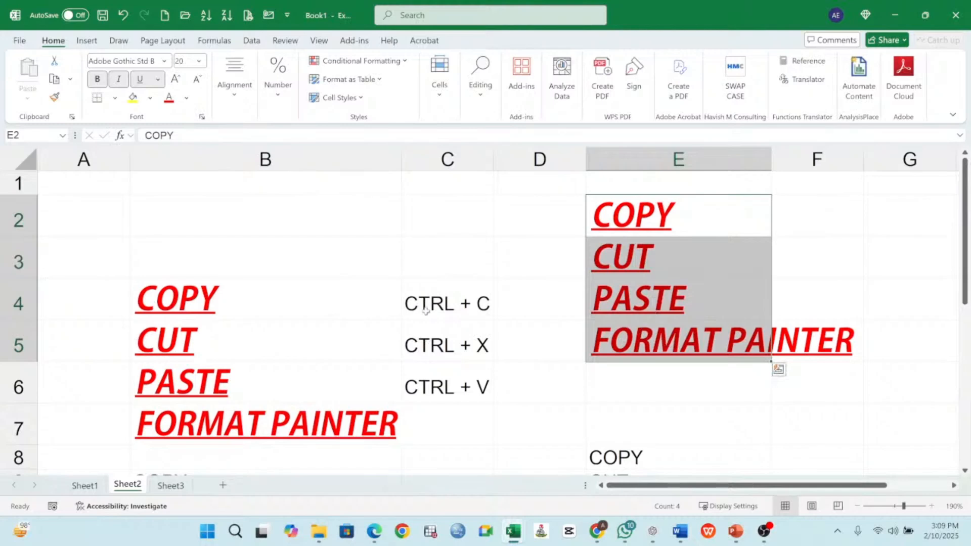
{"action": "left_click", "coordinate": [439, 305]}
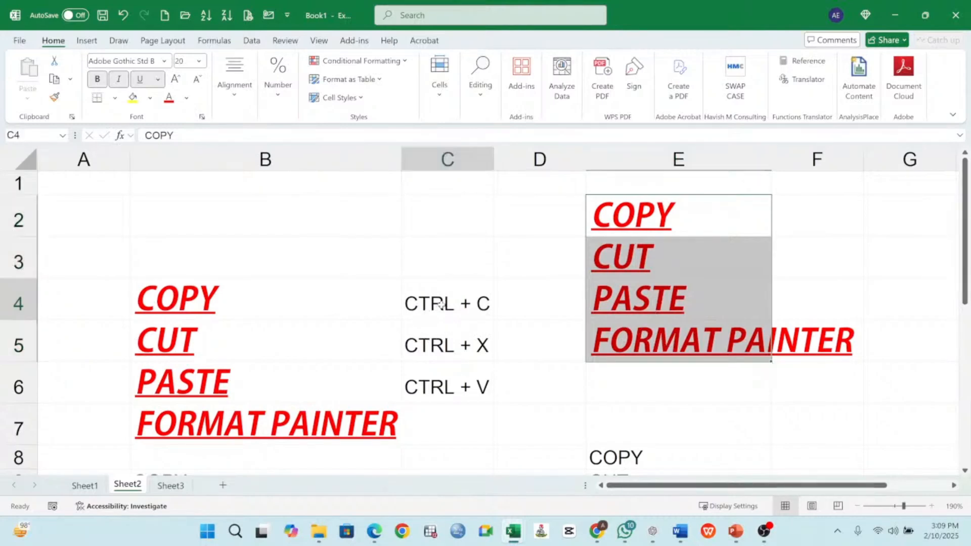
{"action": "left_click", "coordinate": [424, 255]}
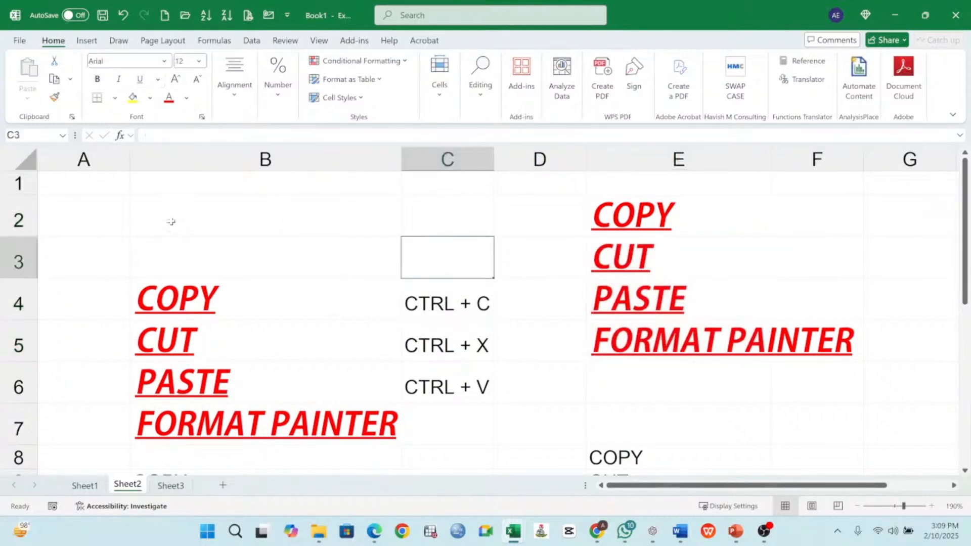
Step: Open the workbook's save dialog and dismiss it without saving
{"action": "left_click", "coordinate": [103, 15]}
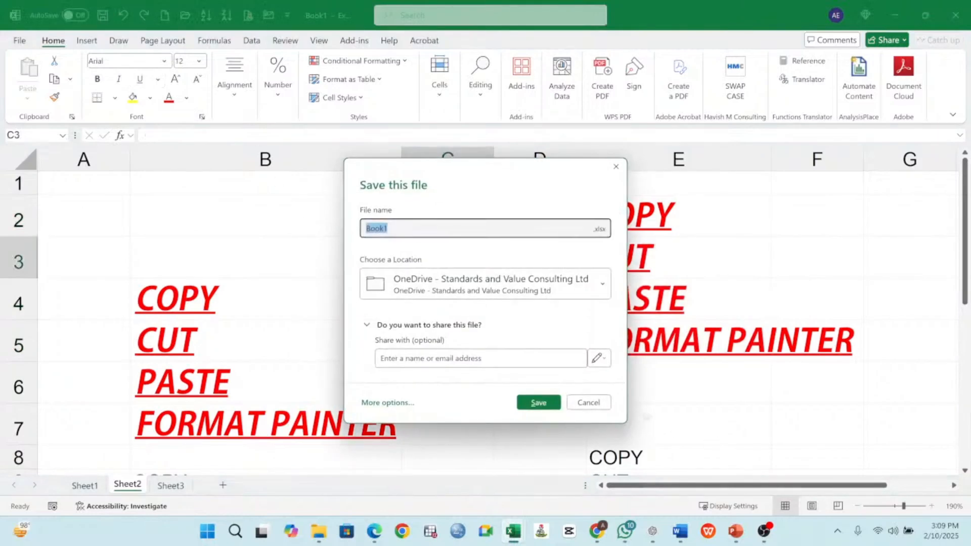
{"action": "left_click", "coordinate": [589, 403]}
{"action": "left_click", "coordinate": [298, 250]}
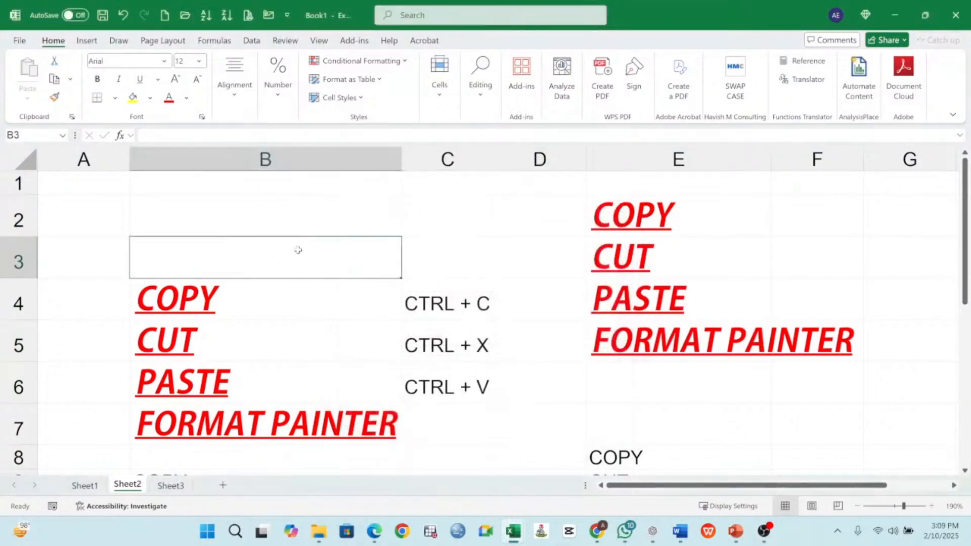
{"action": "left_click", "coordinate": [201, 216]}
{"action": "left_click", "coordinate": [116, 225]}
{"action": "left_click", "coordinate": [98, 189]}
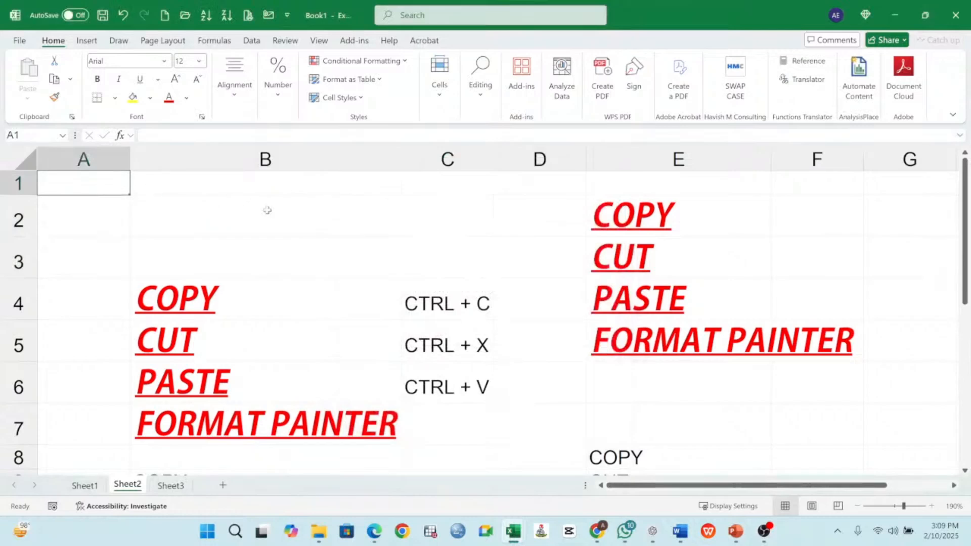
{"action": "left_click", "coordinate": [300, 213]}
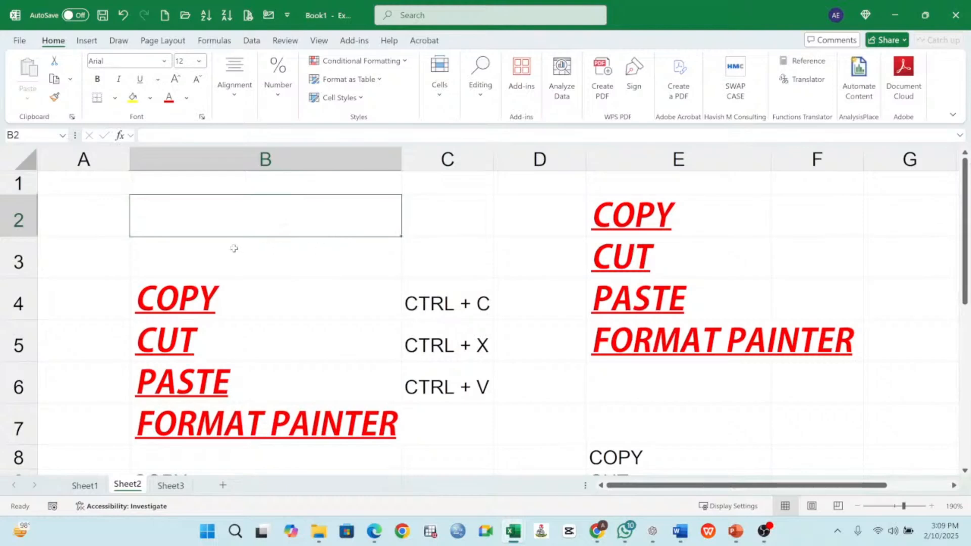
{"action": "left_click", "coordinate": [506, 212]}
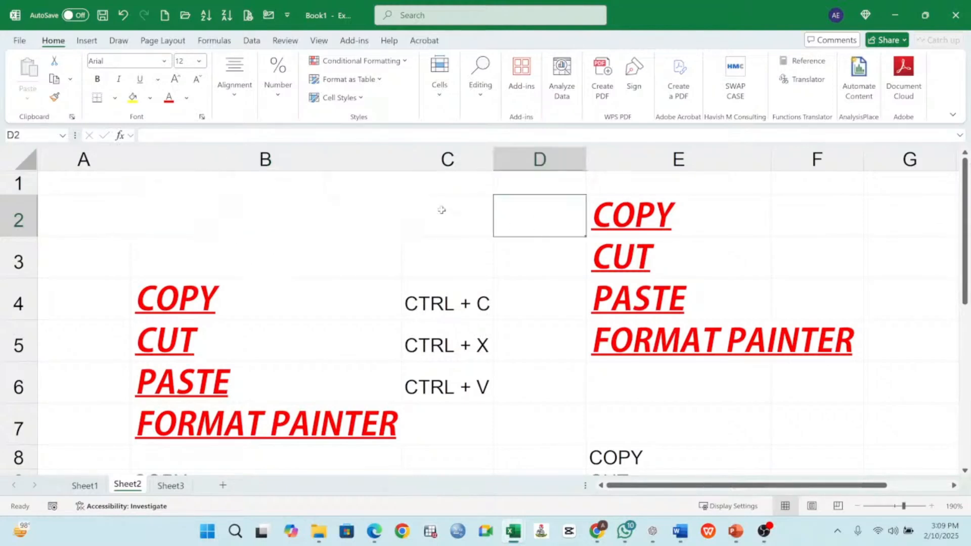
{"action": "left_click", "coordinate": [356, 219]}
{"action": "left_click", "coordinate": [92, 220]}
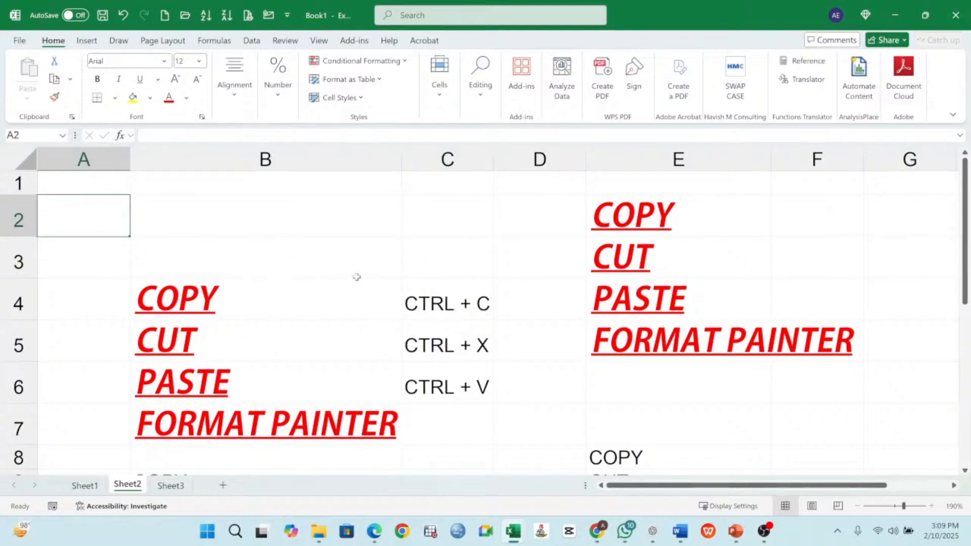
{"action": "left_click", "coordinate": [212, 209]}
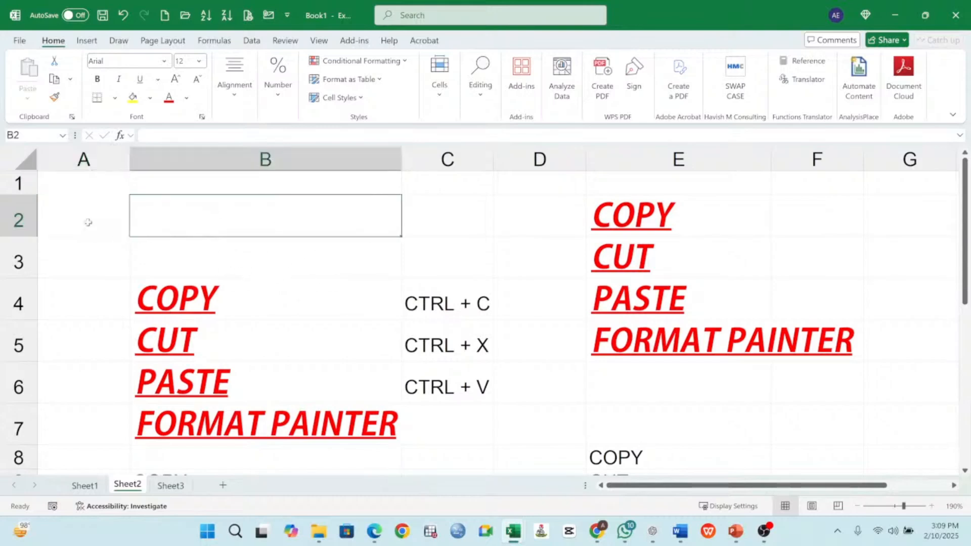
{"action": "left_click", "coordinate": [89, 219]}
{"action": "left_click", "coordinate": [197, 224]}
{"action": "left_click", "coordinate": [258, 188]}
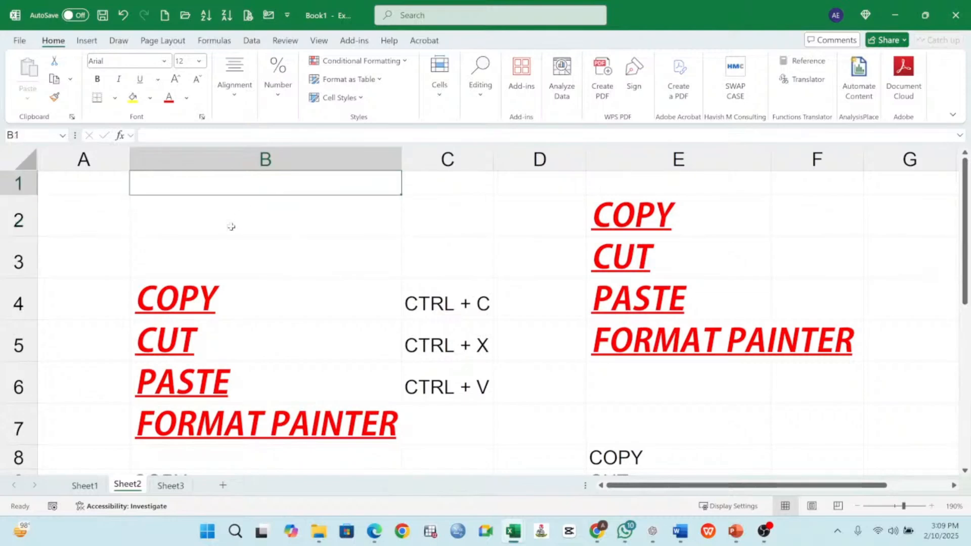
{"action": "left_click", "coordinate": [232, 221]}
{"action": "left_click", "coordinate": [93, 186]}
{"action": "left_click", "coordinate": [172, 200]}
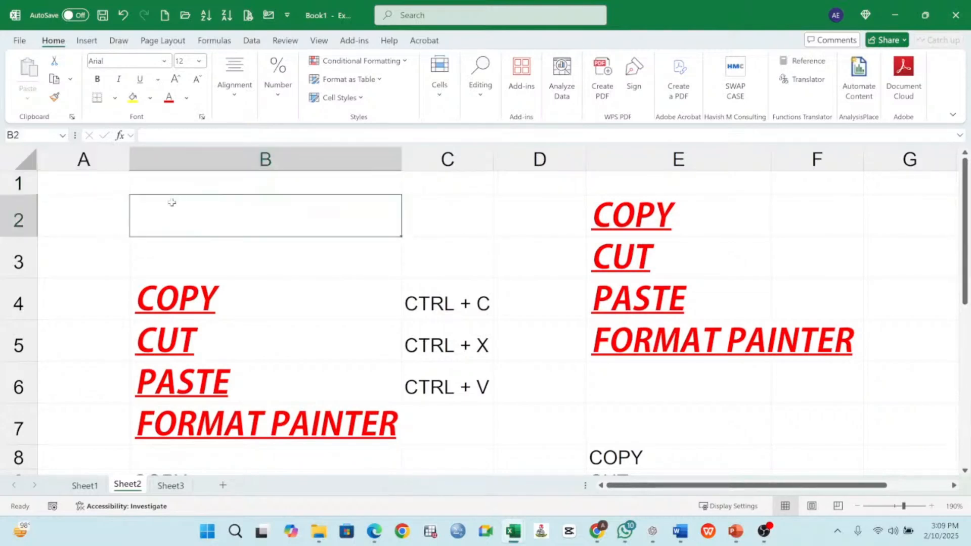
{"action": "left_click", "coordinate": [217, 186]}
{"action": "left_click", "coordinate": [222, 217]}
{"action": "left_click", "coordinate": [349, 303]}
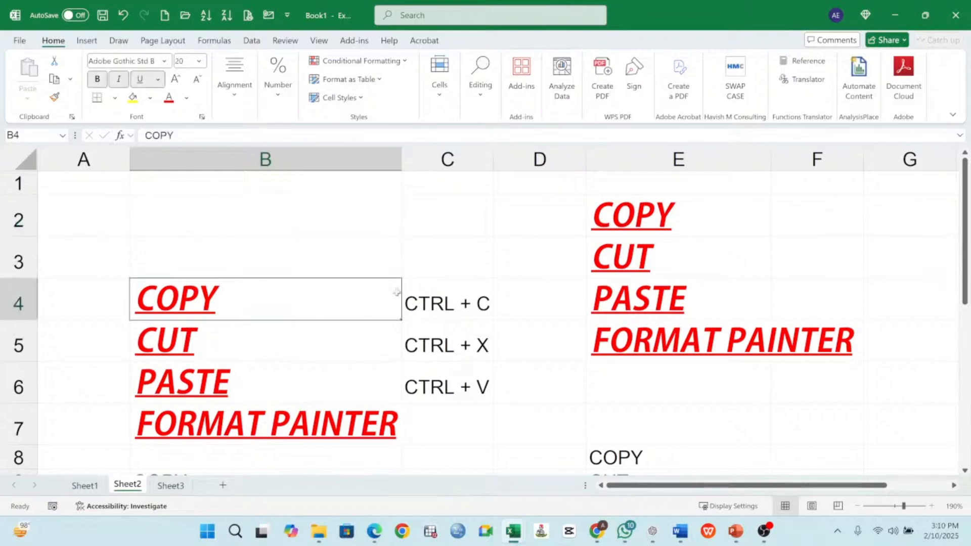
{"action": "left_click", "coordinate": [438, 273]}
{"action": "left_click", "coordinate": [337, 258]}
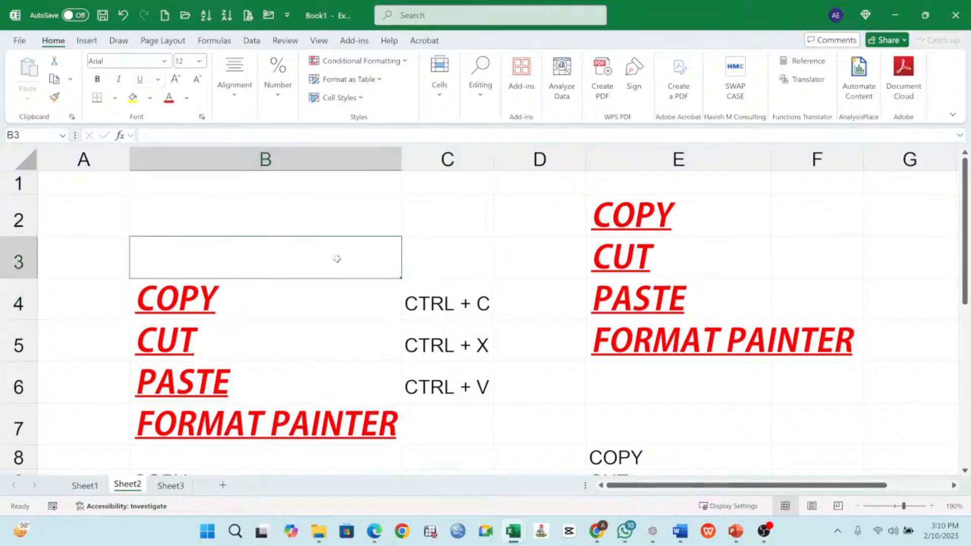
{"action": "left_click", "coordinate": [456, 254]}
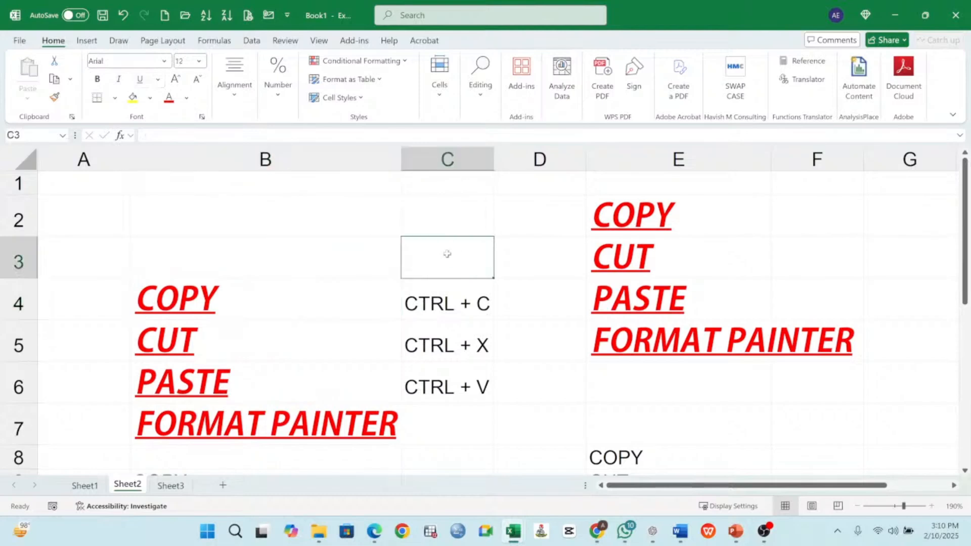
{"action": "left_click", "coordinate": [263, 257]}
{"action": "left_click", "coordinate": [463, 249]}
{"action": "left_click", "coordinate": [543, 253]}
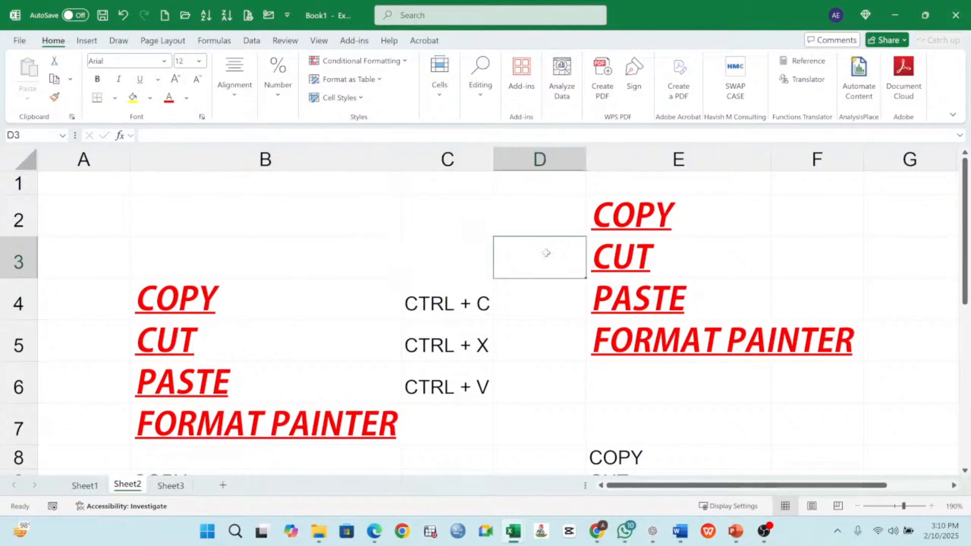
{"action": "left_click", "coordinate": [268, 251]}
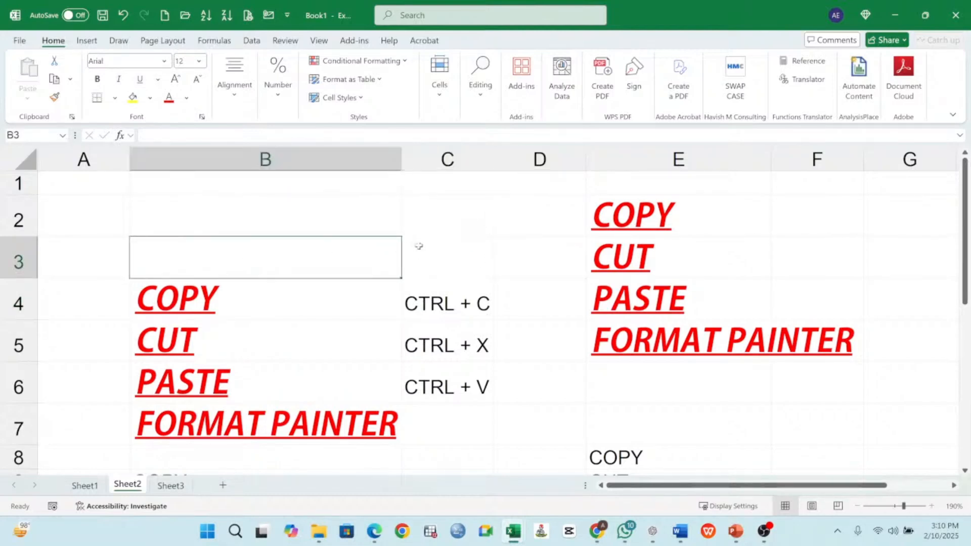
{"action": "left_click", "coordinate": [454, 250]}
{"action": "left_click", "coordinate": [526, 252]}
{"action": "left_click", "coordinate": [349, 252]}
{"action": "left_click", "coordinate": [329, 219]}
{"action": "left_click", "coordinate": [301, 259]}
{"action": "left_click", "coordinate": [245, 210]}
{"action": "left_click", "coordinate": [122, 218]}
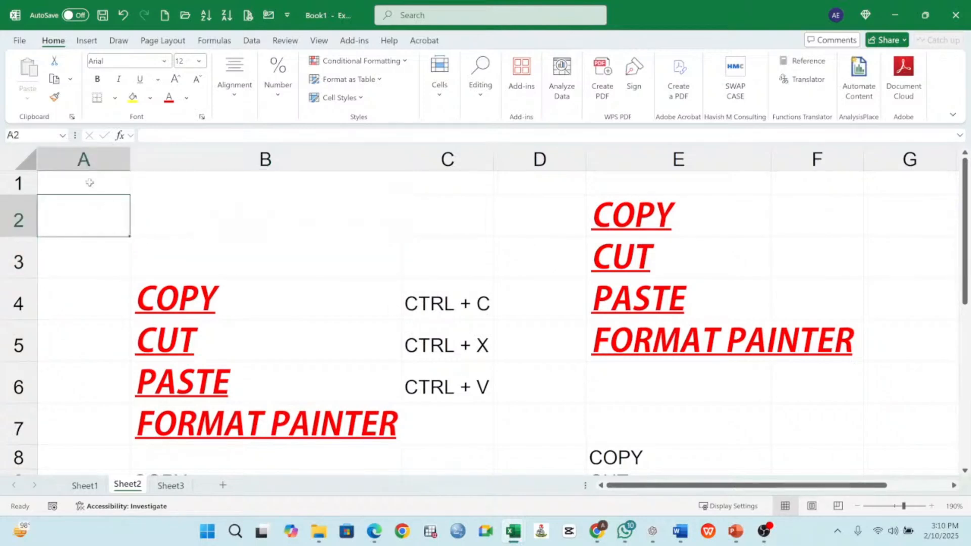
{"action": "left_click", "coordinate": [111, 190]}
{"action": "left_click", "coordinate": [185, 192]}
{"action": "left_click", "coordinate": [223, 213]}
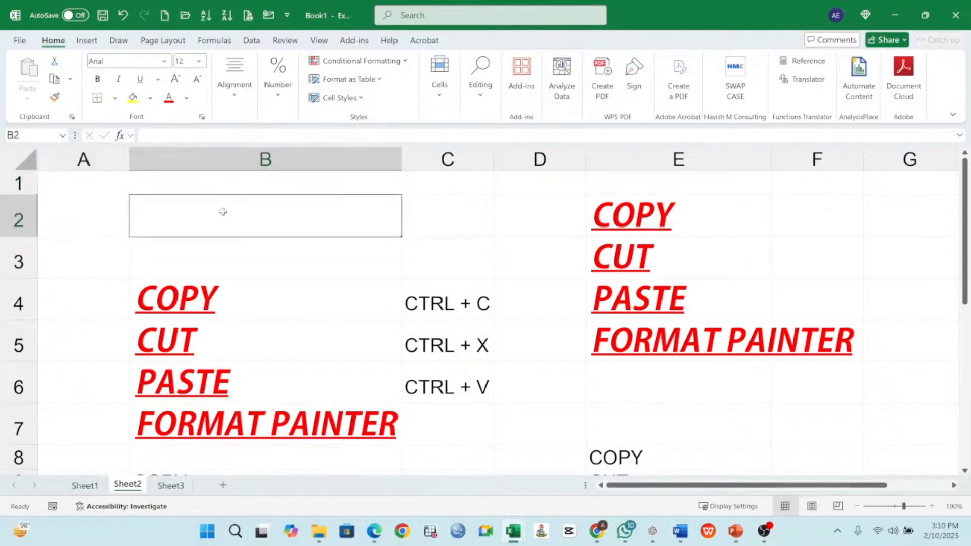
{"action": "left_click", "coordinate": [94, 214]}
{"action": "left_click", "coordinate": [193, 200]}
{"action": "left_click", "coordinate": [86, 184]}
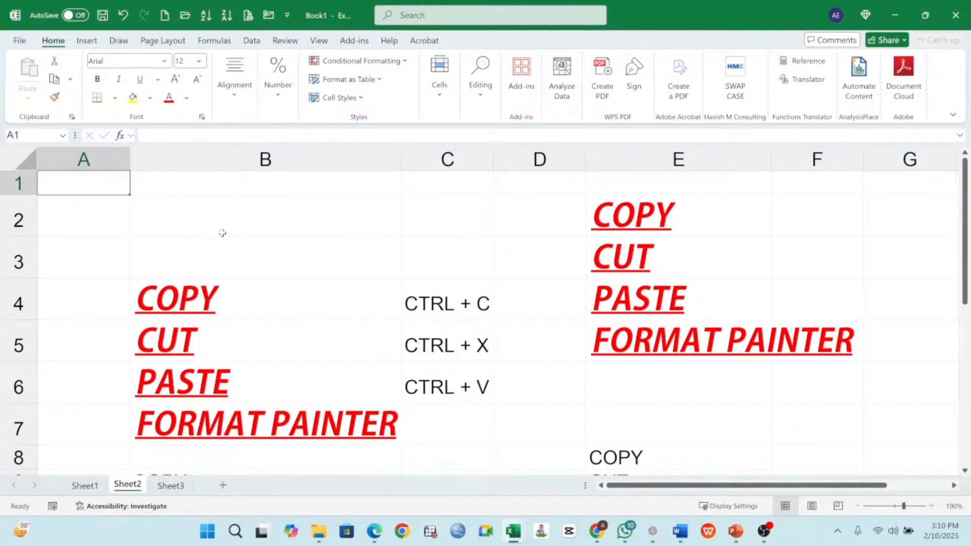